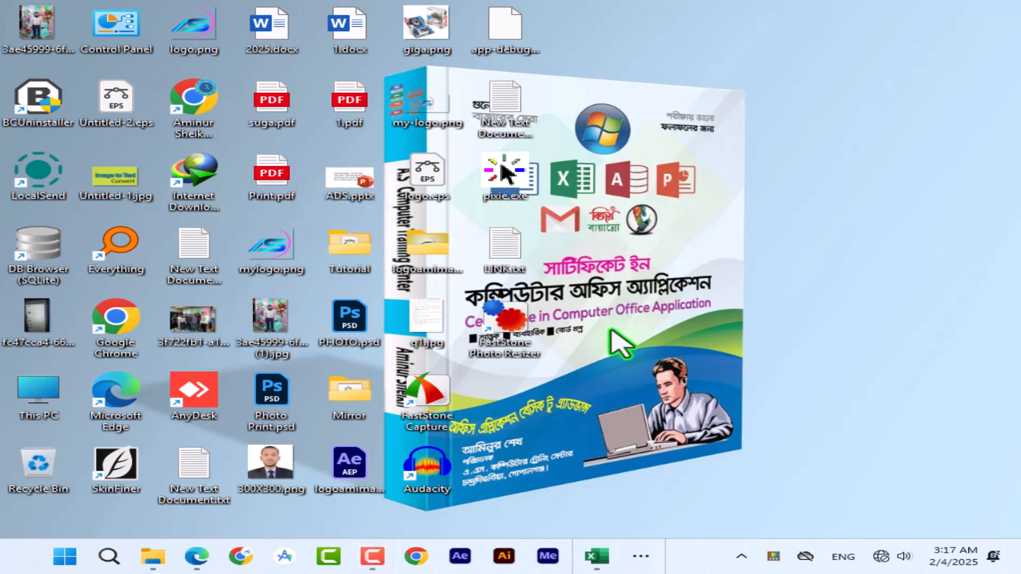
- Switch to Edge and examine the Salary Sheet exercise and its NAME, SALARY and RESULT table in 03.pdf
left_click(194, 559)
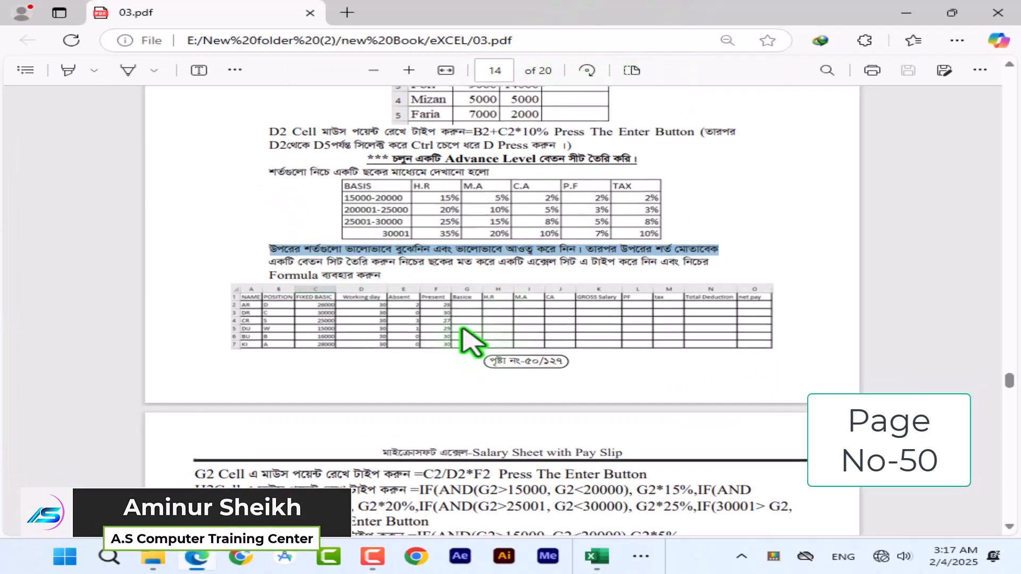
scroll(563, 262, "up", 5)
scroll(562, 263, "down", 4)
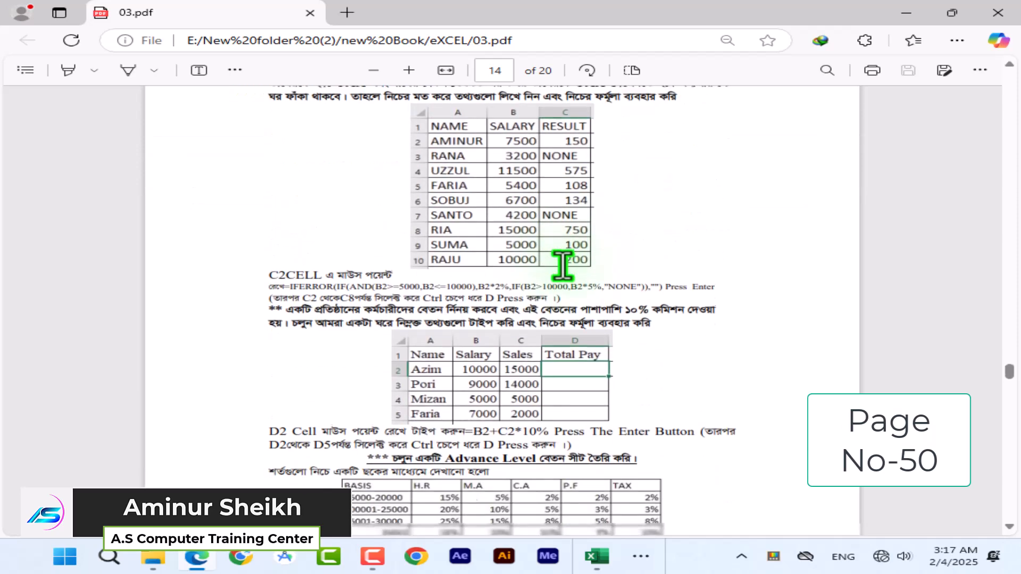
scroll(563, 264, "up", 1)
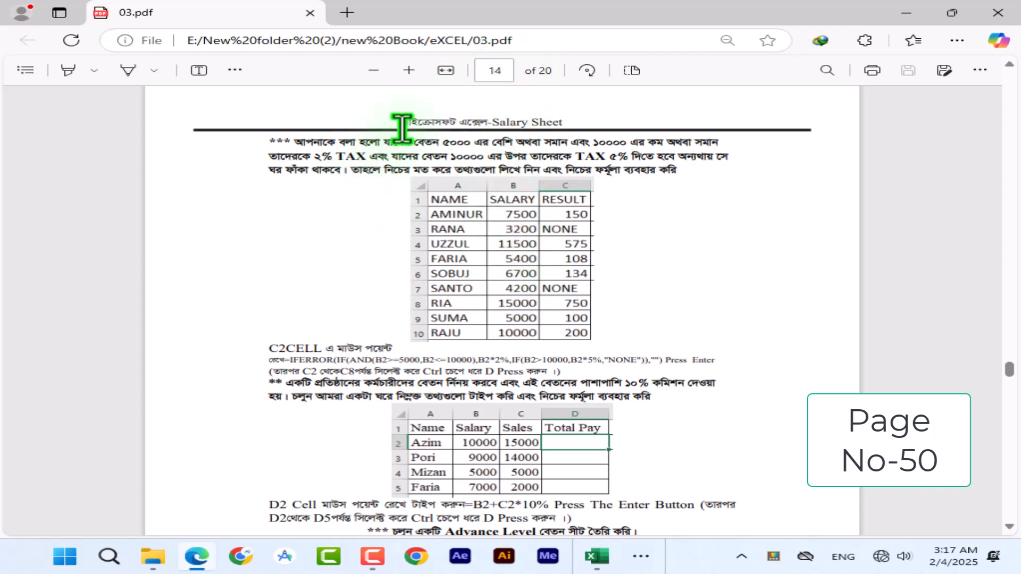
left_click_drag(420, 117, 505, 193)
left_click(472, 157)
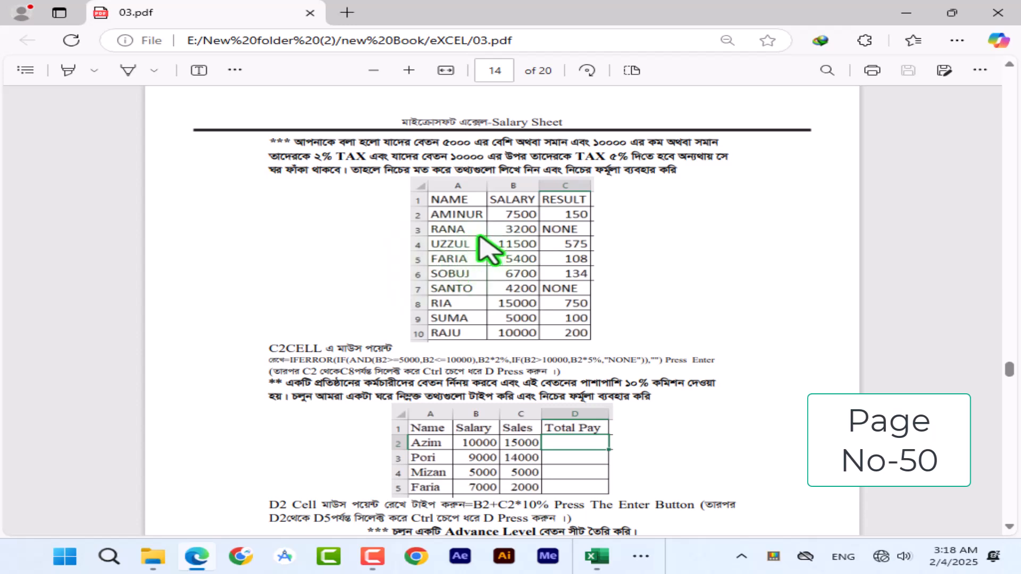
scroll(524, 272, "down", 2)
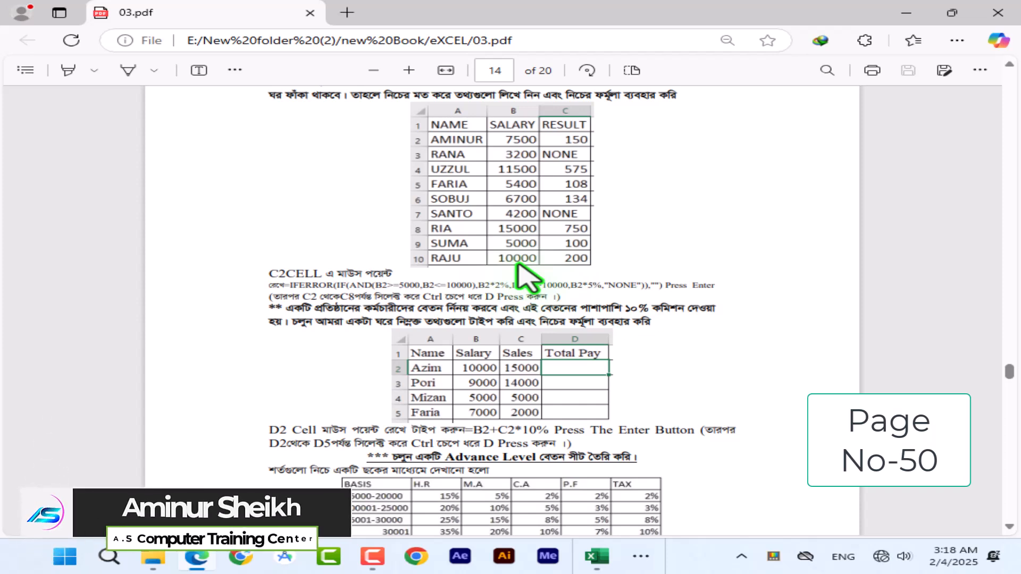
scroll(524, 273, "up", 2)
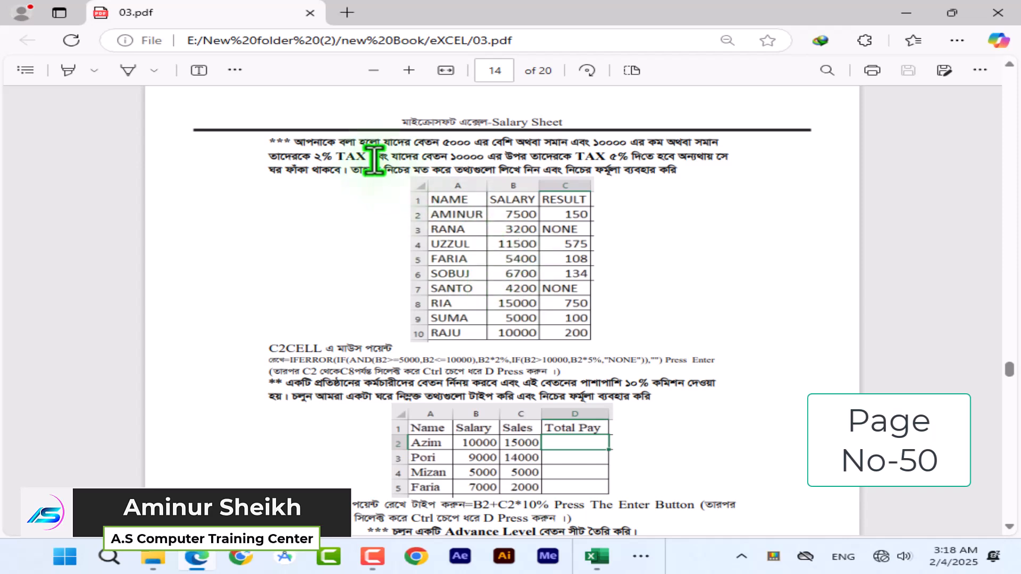
- Read the tax rule above the salary table, marking the 2% TAX rate and the 5000 and 10000 salary limits
left_click_drag(295, 143, 680, 144)
left_click_drag(313, 156, 347, 158)
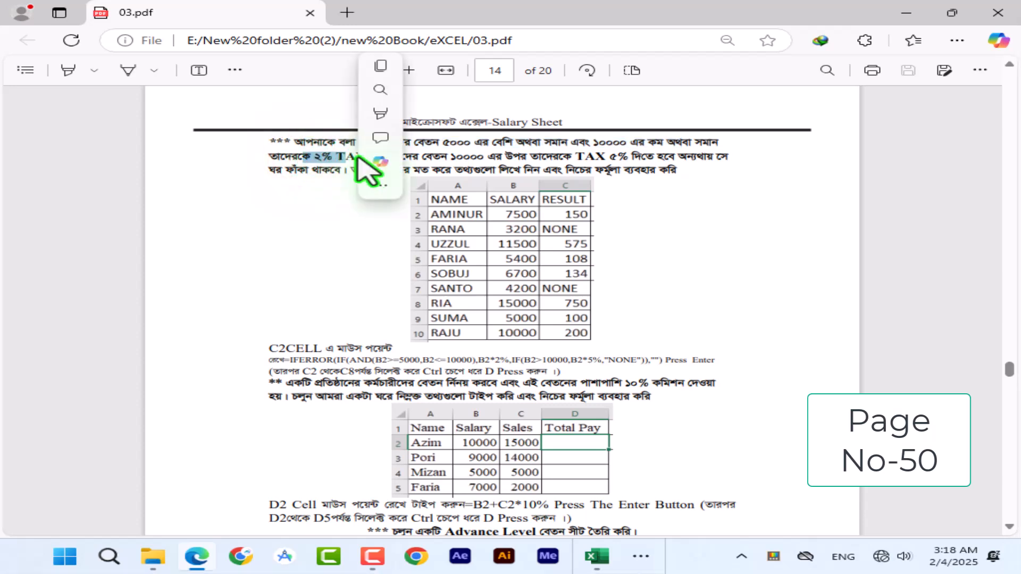
left_click(380, 161)
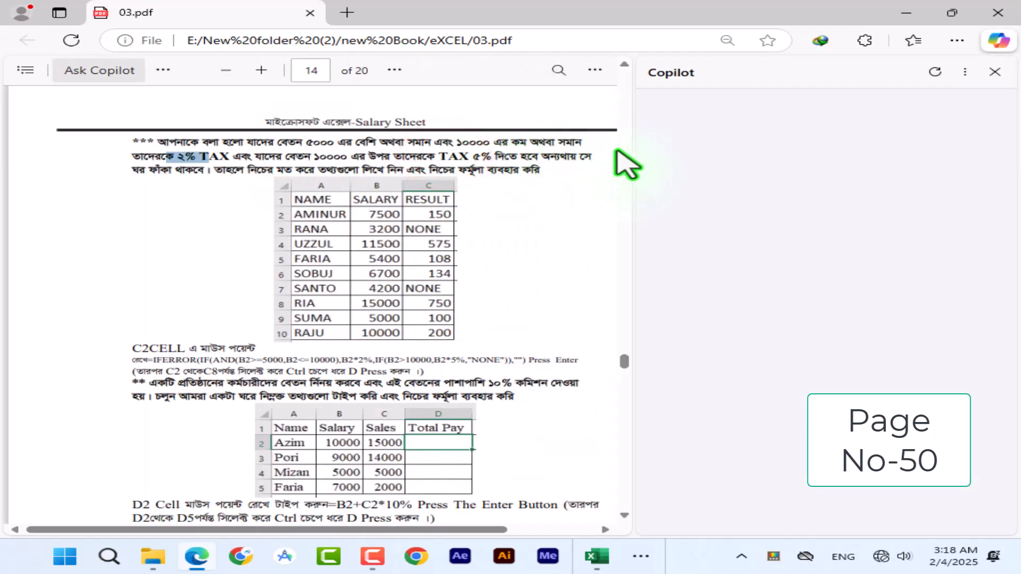
left_click(998, 73)
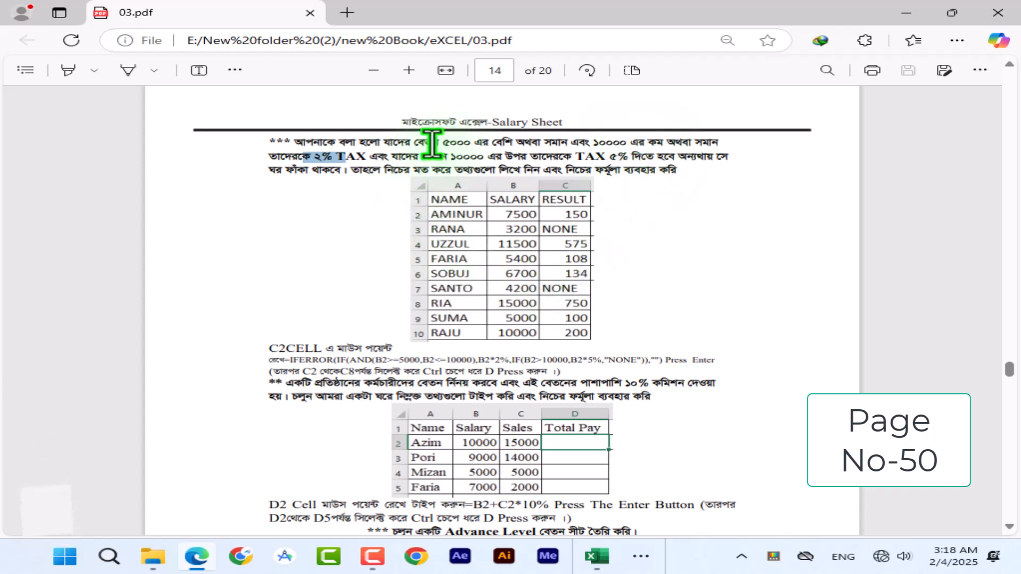
left_click_drag(434, 142, 719, 143)
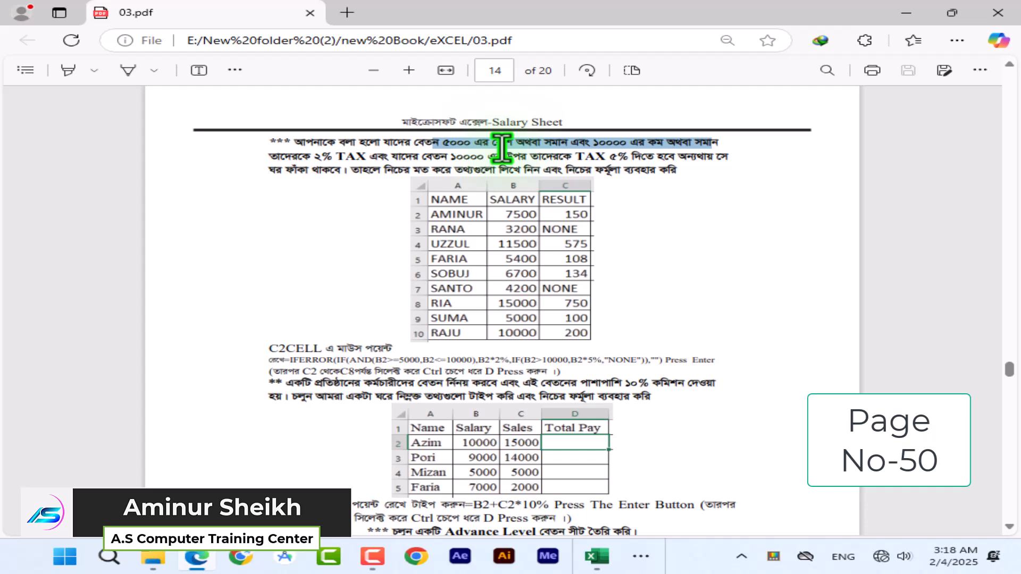
left_click(319, 159)
left_click_drag(321, 160, 340, 162)
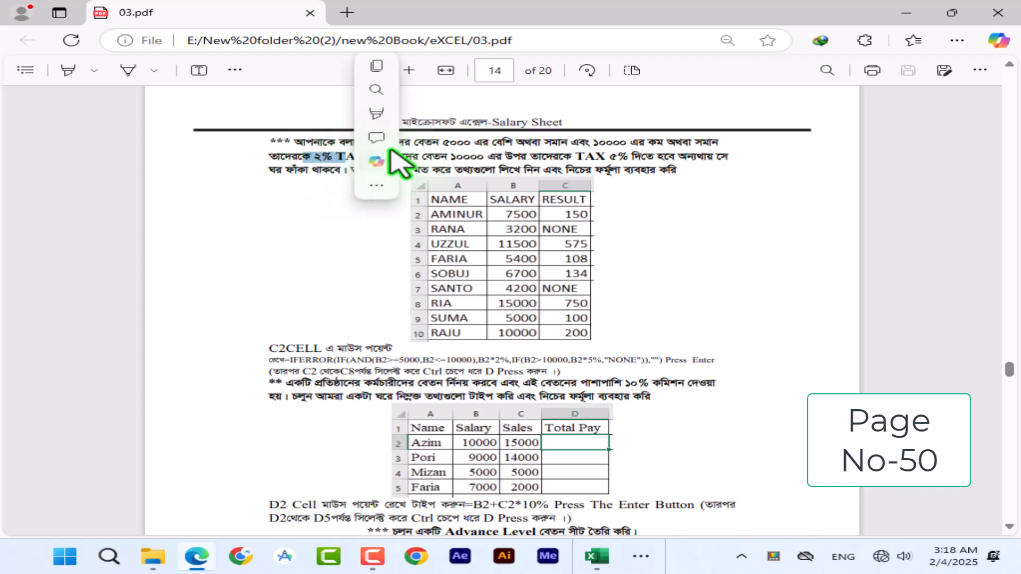
left_click(562, 149)
left_click_drag(440, 144, 483, 148)
left_click(594, 140)
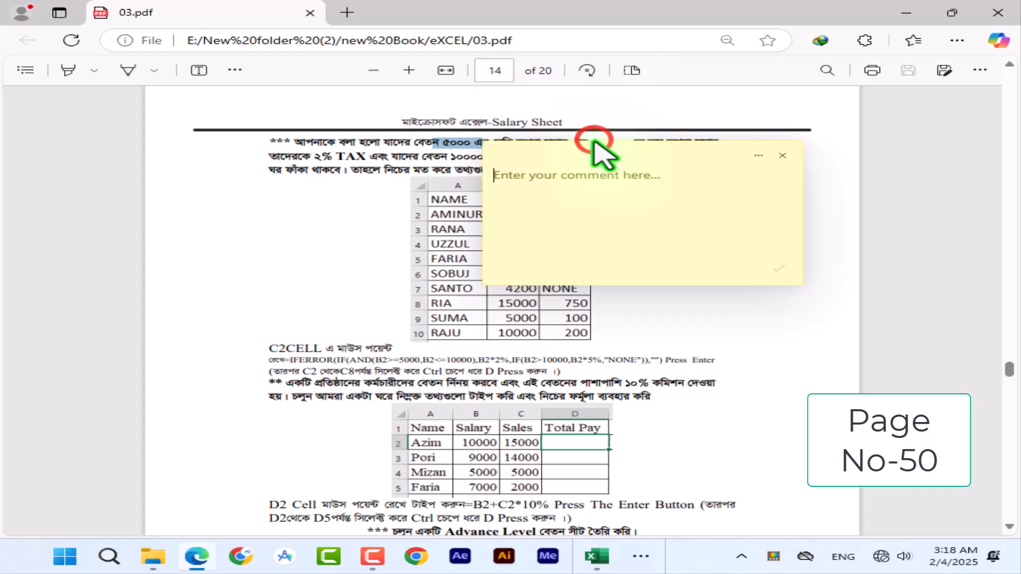
left_click(777, 157)
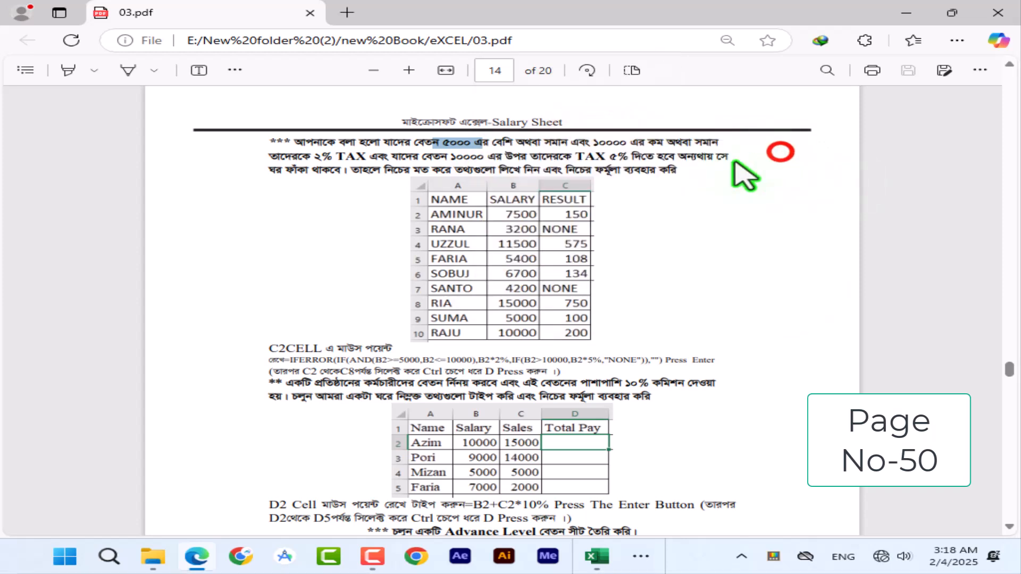
left_click_drag(592, 142, 637, 144)
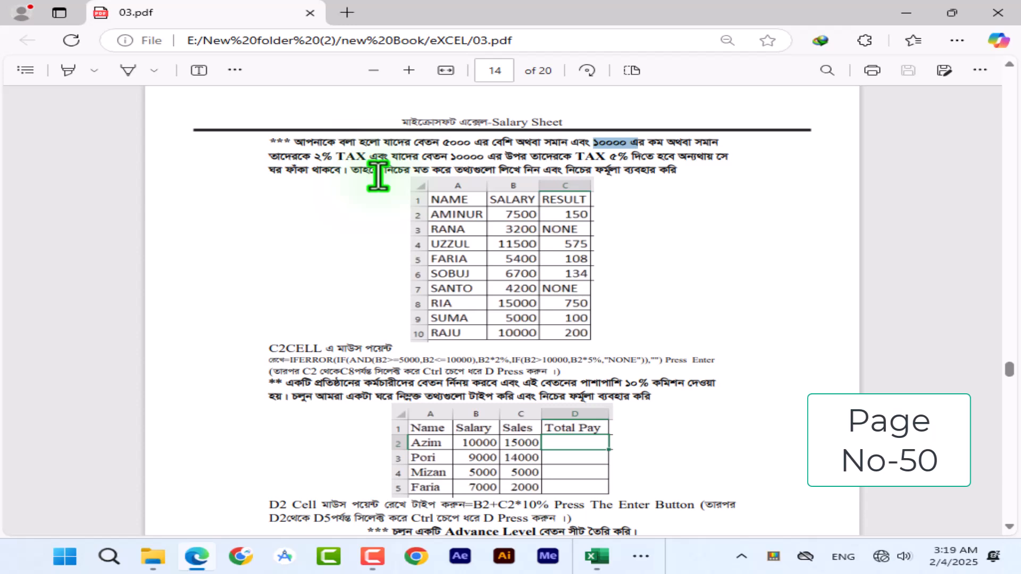
- Switch to Excel and begin a formula in C2 of Sheet1 with the condition =IF(AND(B2>=5000,B2<=10000)
left_click(597, 556)
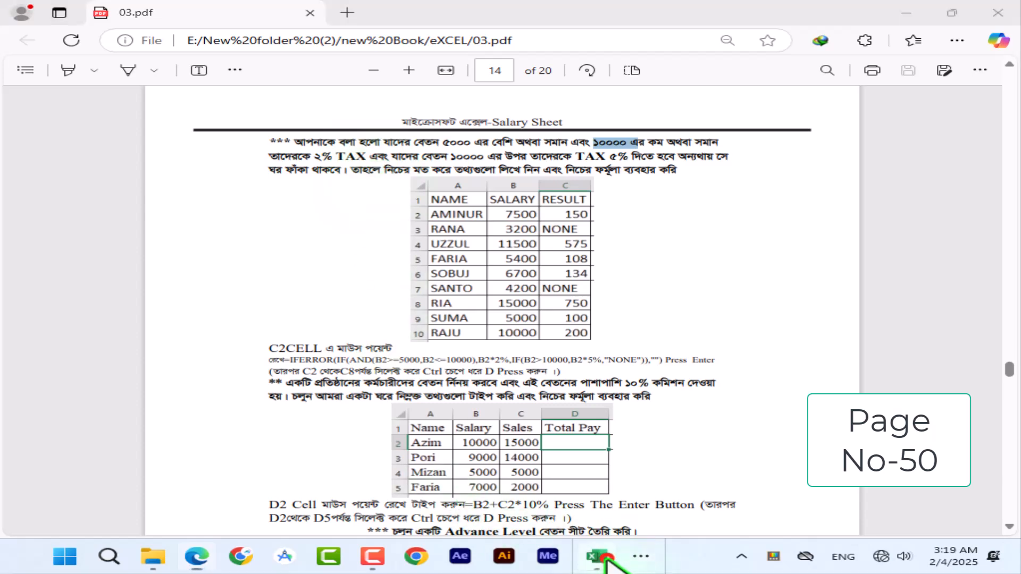
left_click(167, 200)
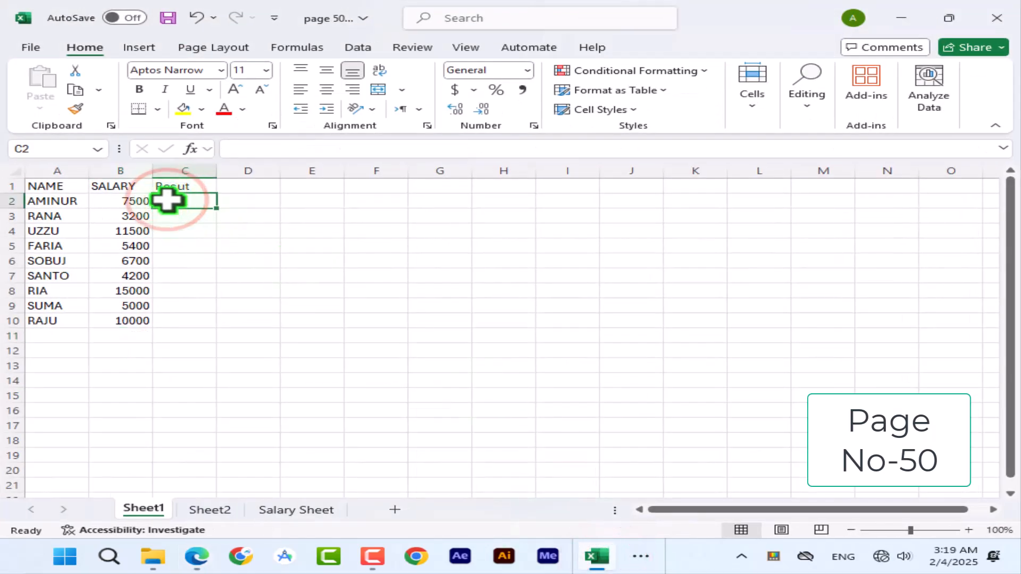
type("=")
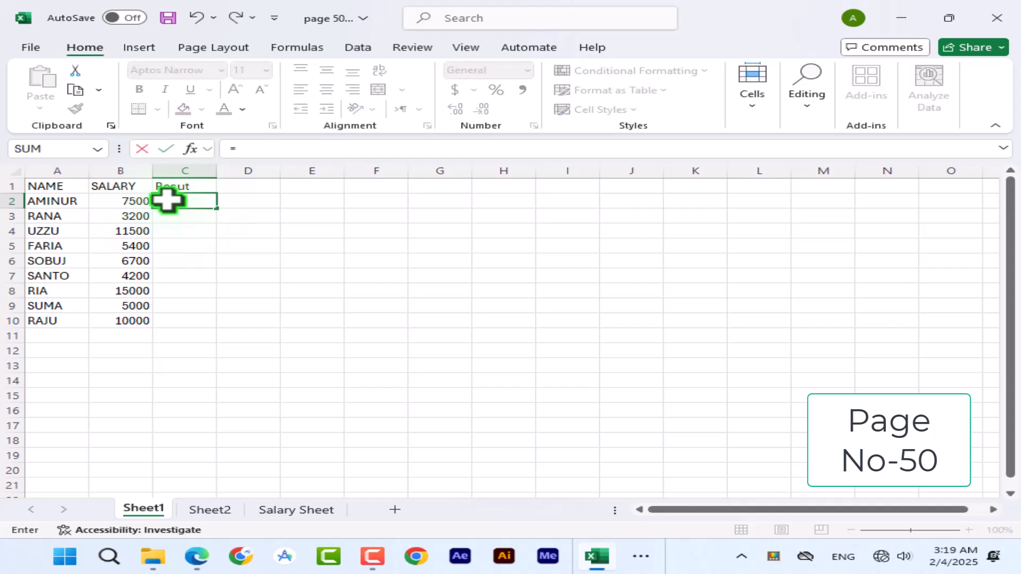
type("if")
key("Tab")
type("and")
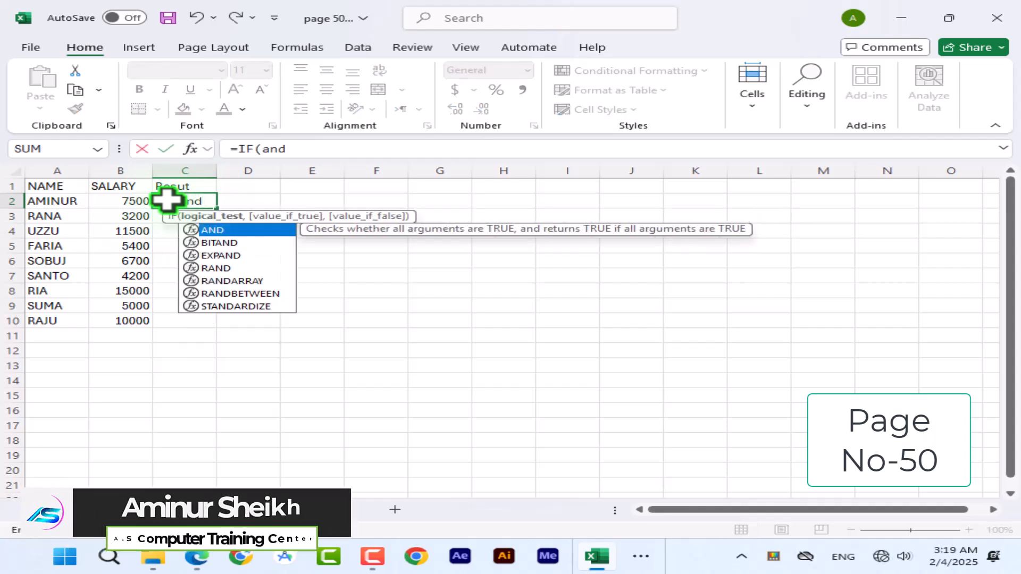
key("Tab")
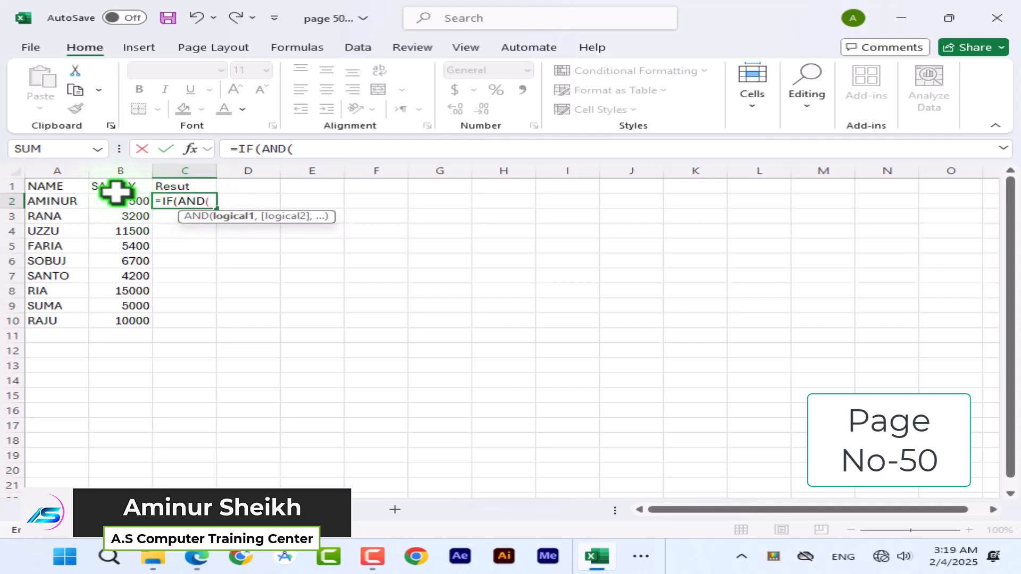
left_click(130, 200)
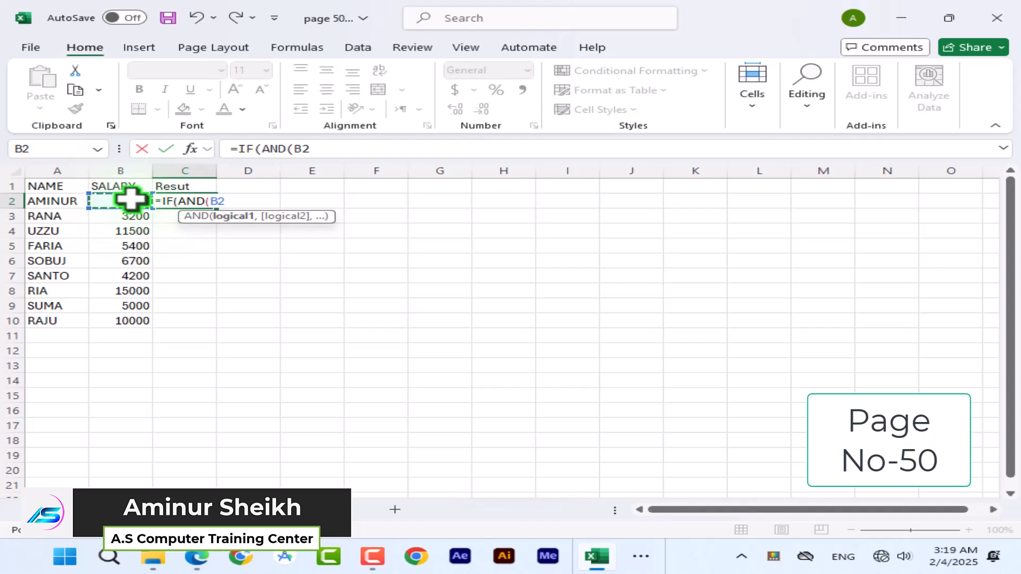
type(".")
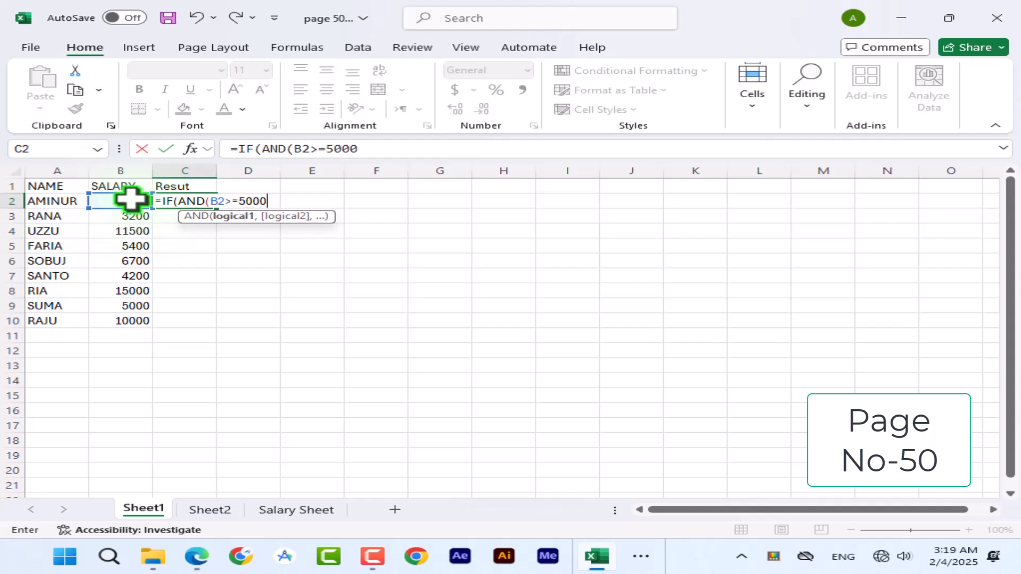
type(",")
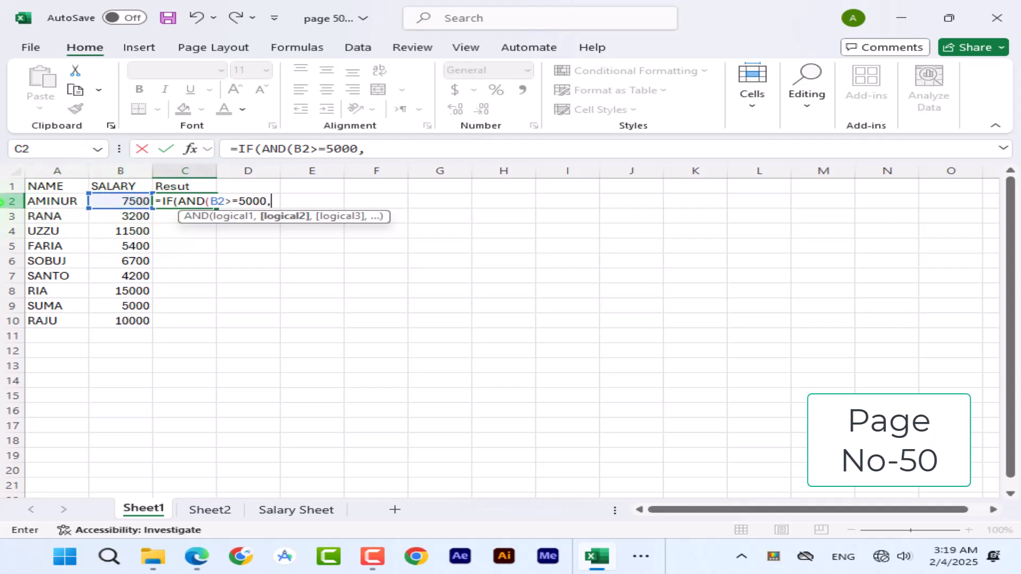
left_click(118, 201)
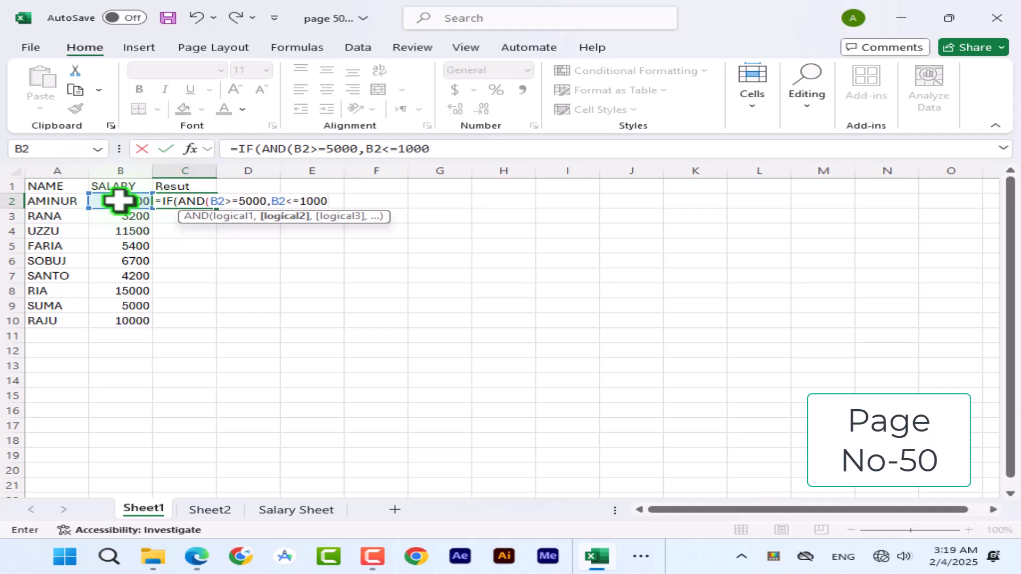
type("<=10000")
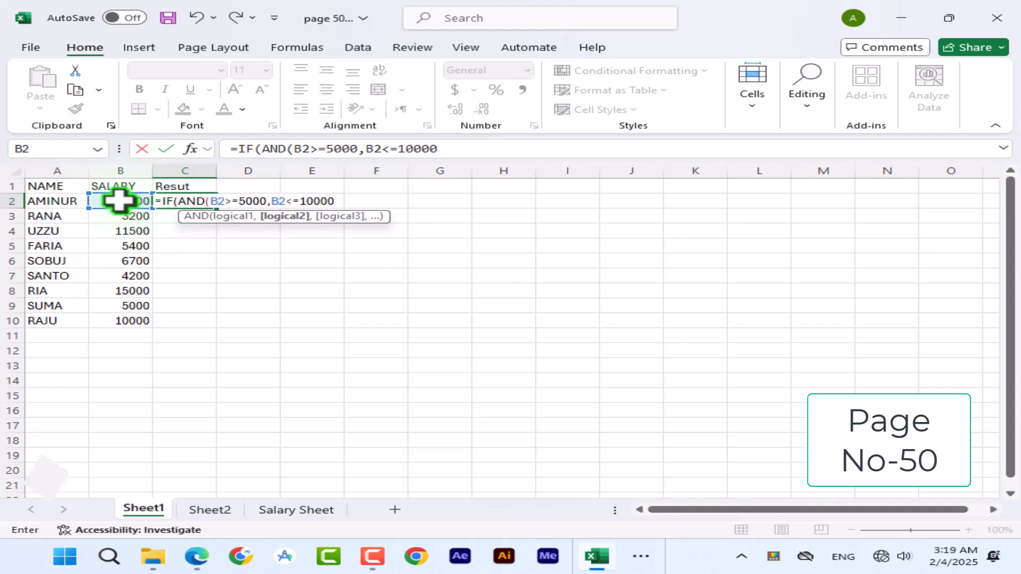
type(")")
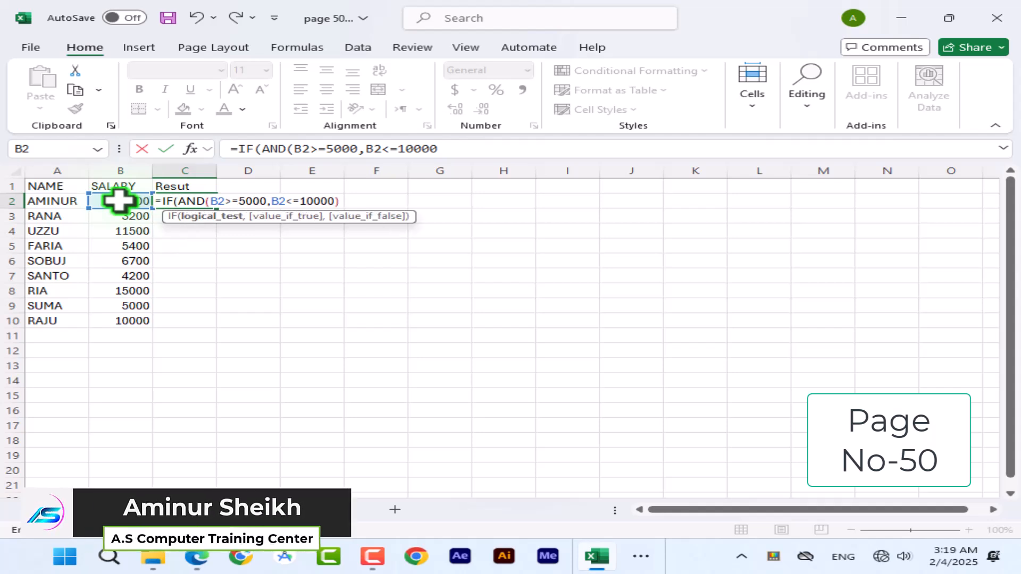
- Add B2*2% as the C2 formula's value when the AND condition is true
type(",")
left_click(101, 201)
type("*")
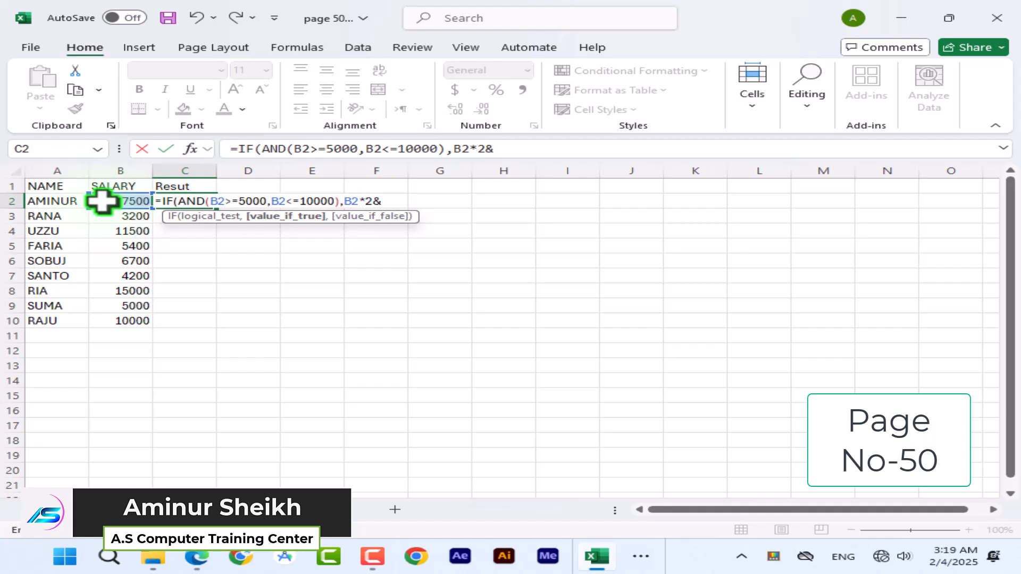
type("2%")
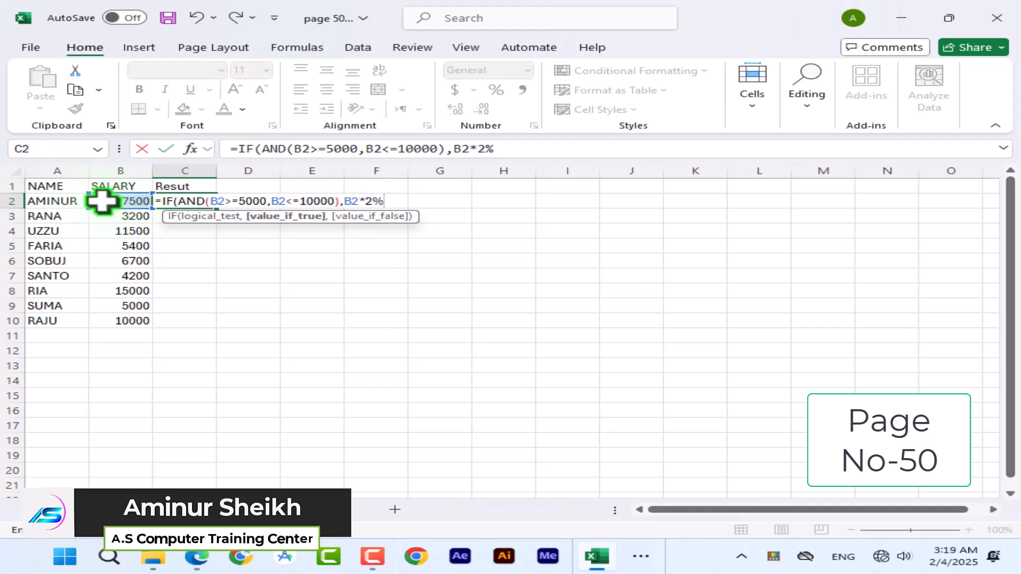
type(",")
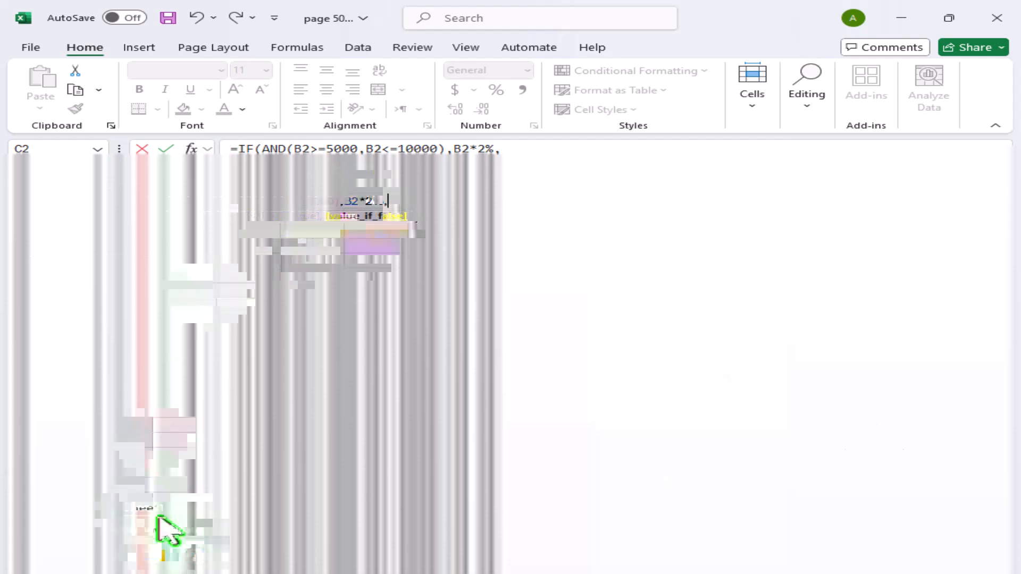
- Check the tax rule in 03.pdf in Edge and, back in Excel, extend the C2 formula with a nested IF testing B2>10000
left_click(197, 556)
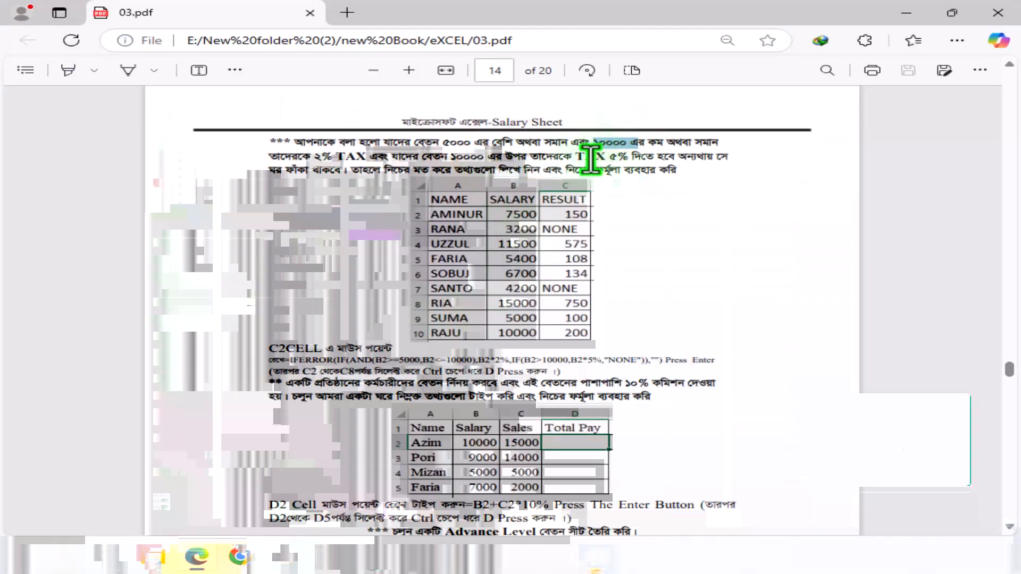
left_click(908, 15)
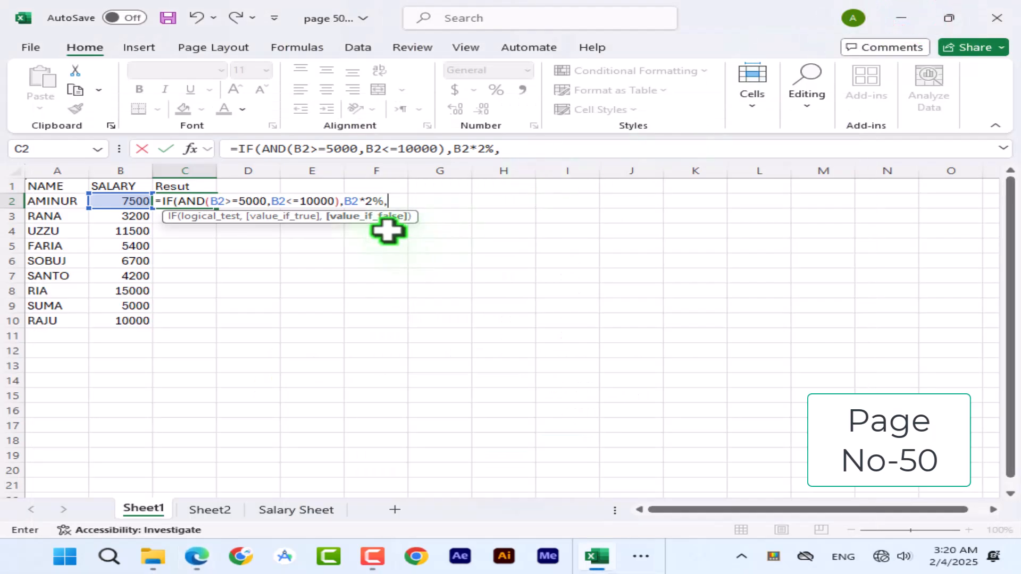
type("if")
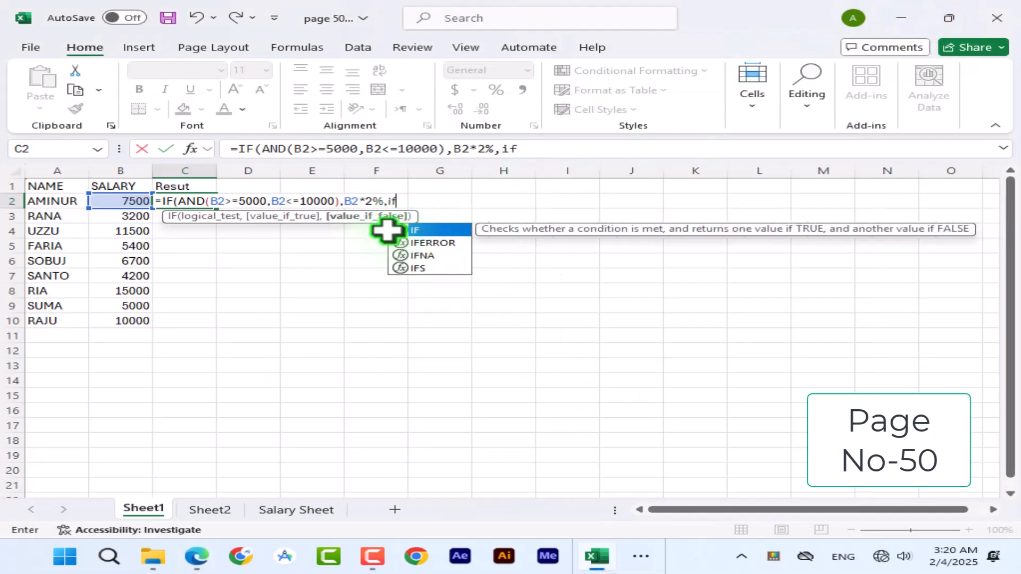
key("Tab")
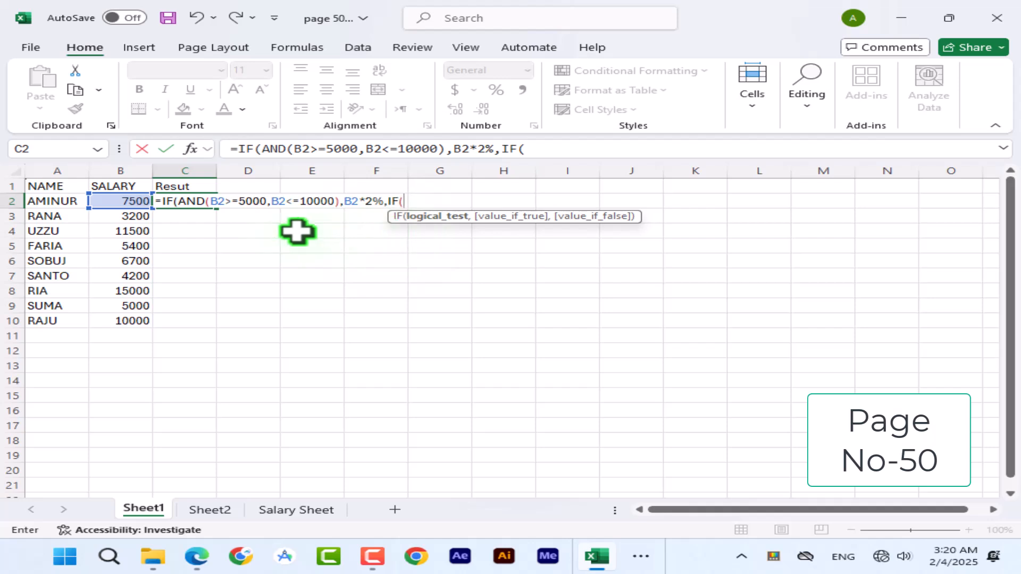
left_click(112, 200)
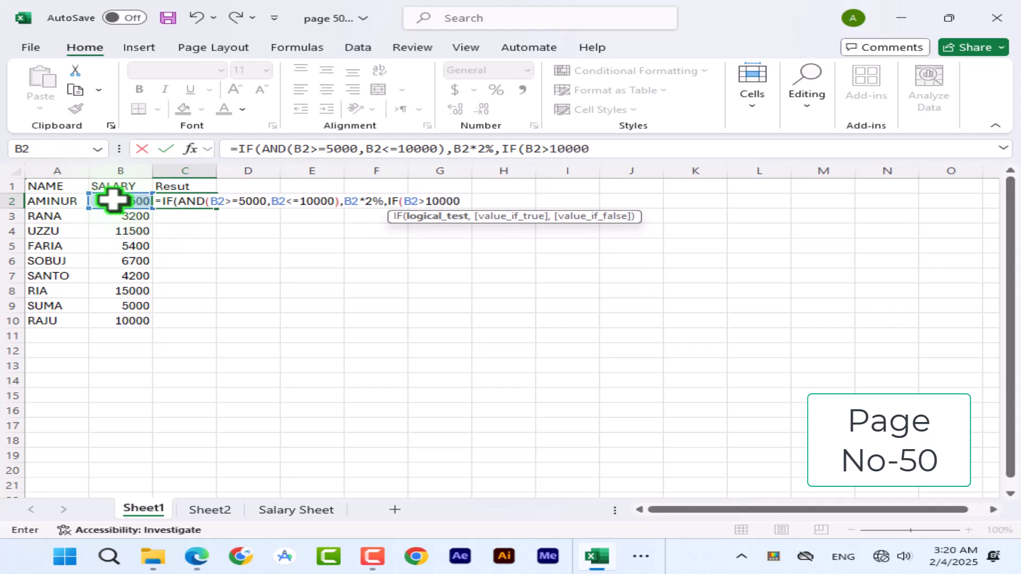
type(">10000,")
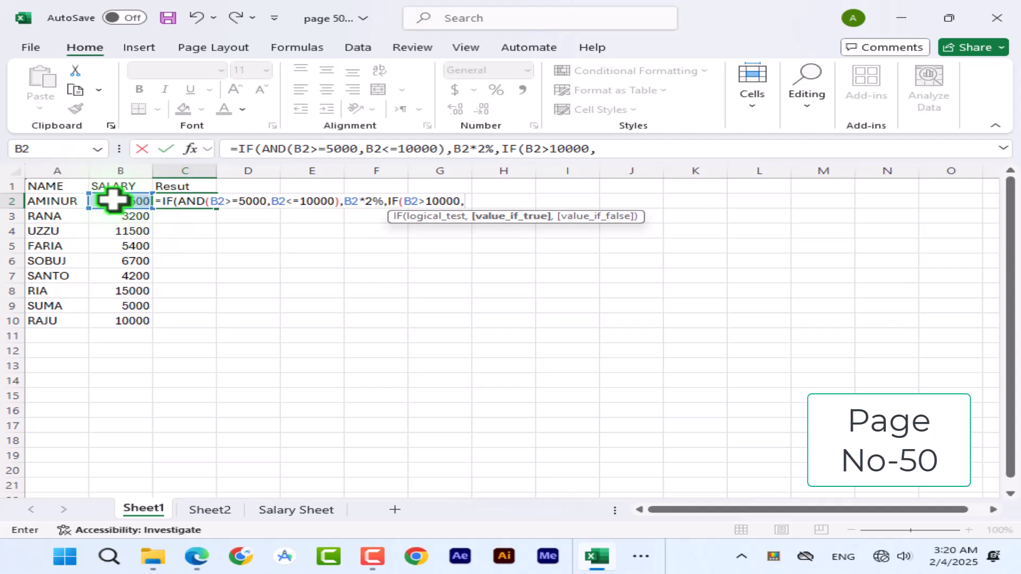
- Complete the C2 formula with B2*5% as the nested IF's true value and fill it down through C10
left_click(112, 200)
type("*")
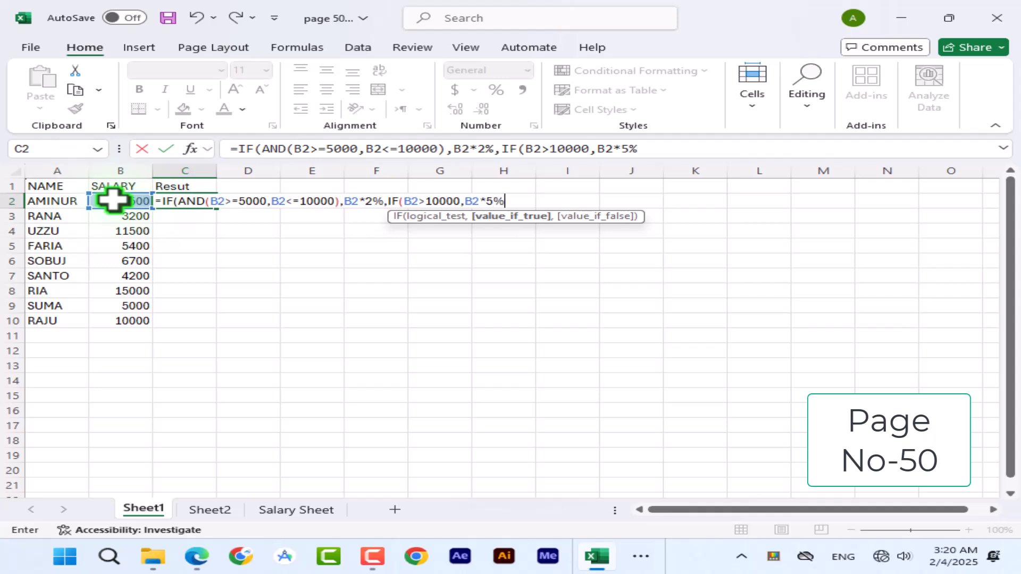
key("Return")
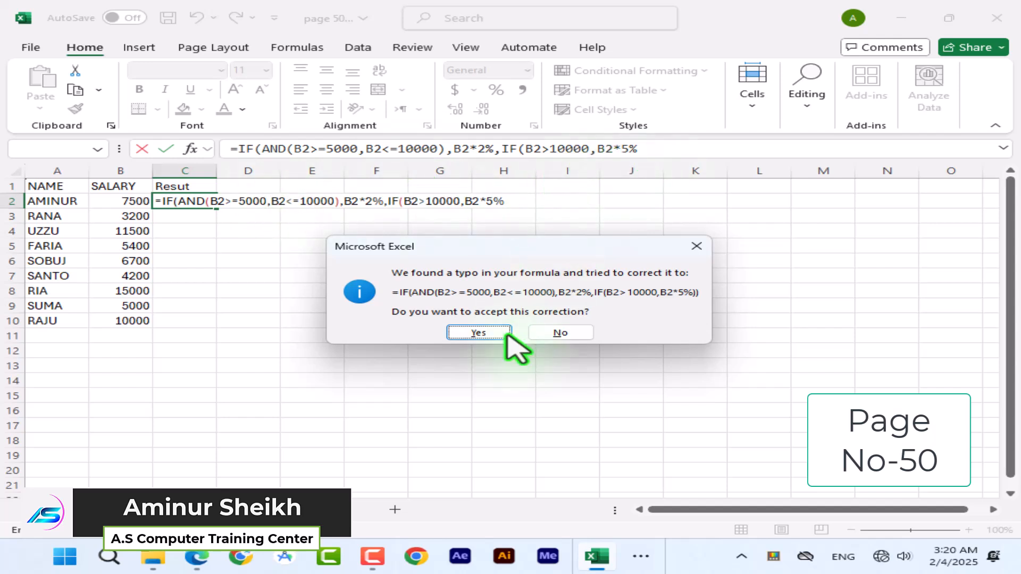
left_click(468, 334)
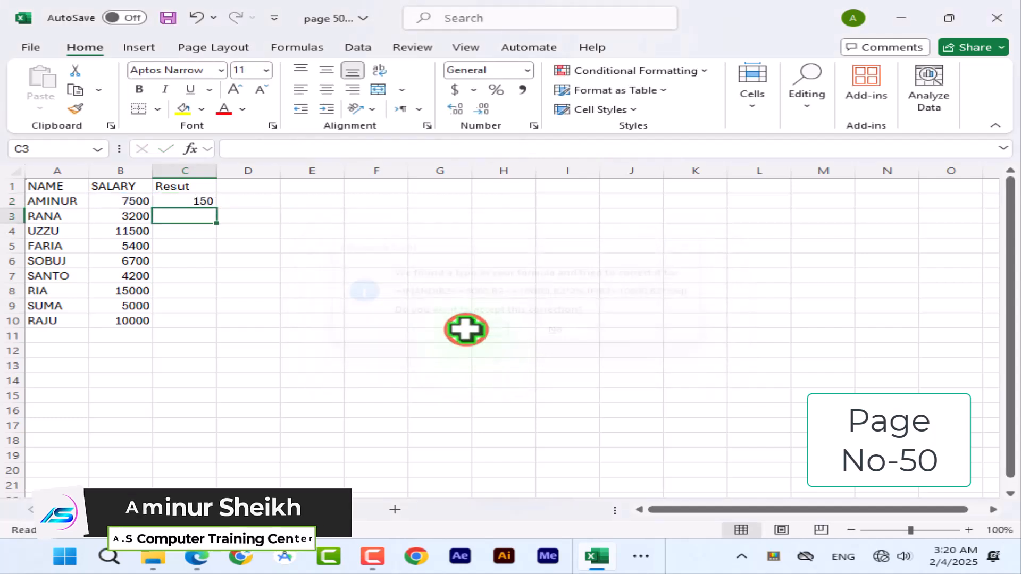
left_click(174, 201)
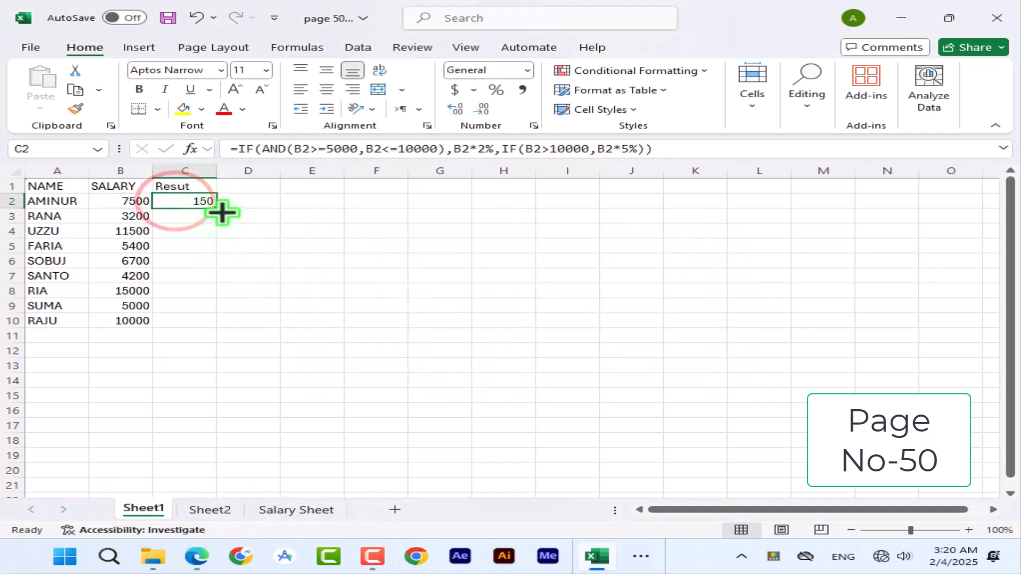
double_click(216, 208)
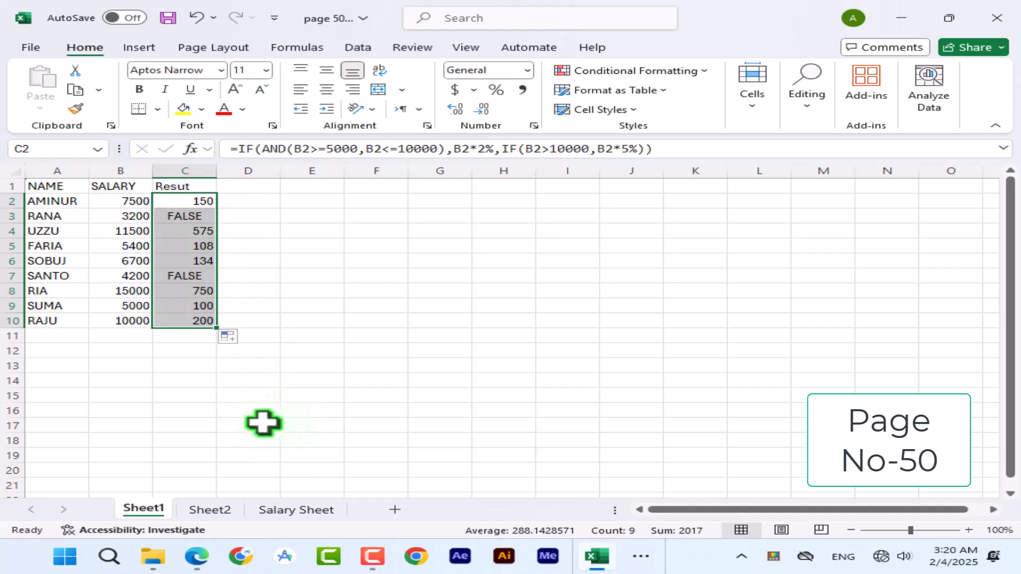
- Wrap the formula in C3 in IFERROR with "" as the value if error, accepting the suggested bracket correction
left_click(183, 204)
key("Down")
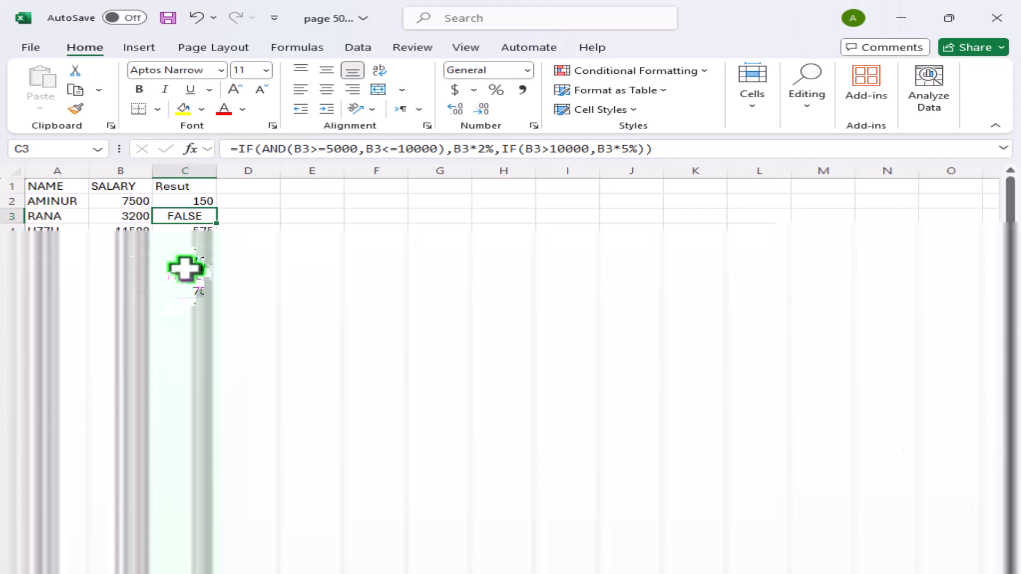
left_click(234, 149)
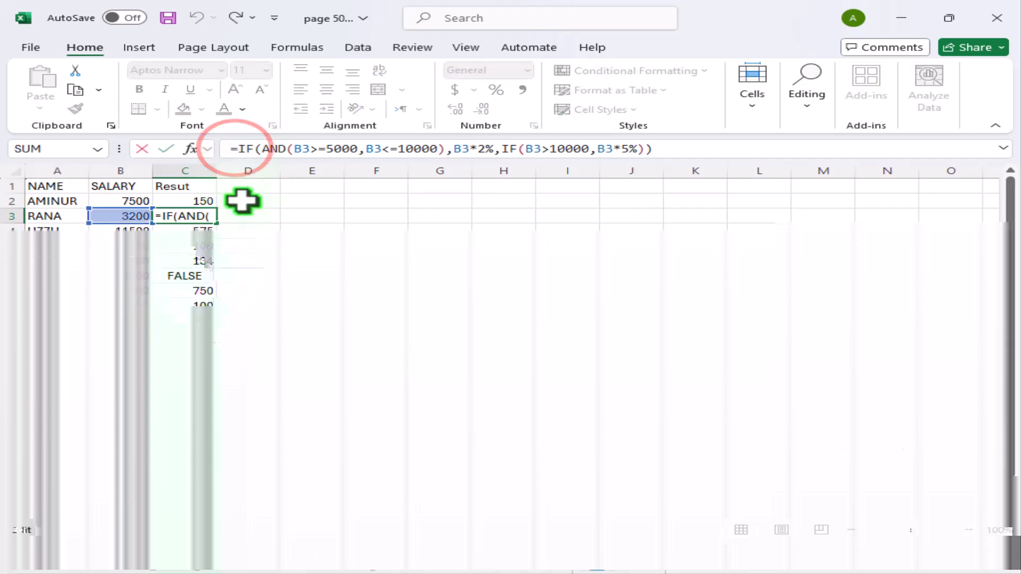
type("if")
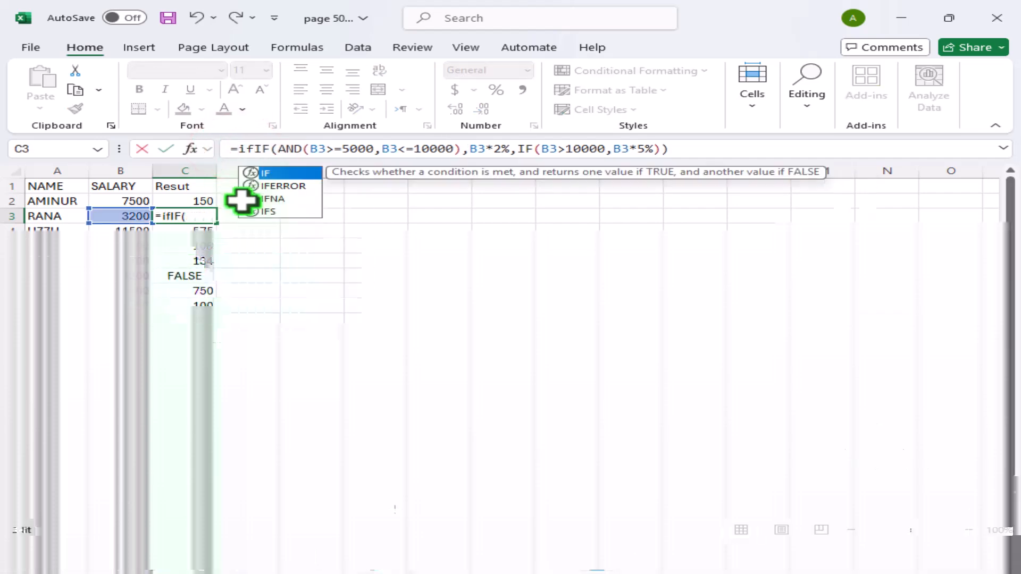
key("Down")
key("Tab")
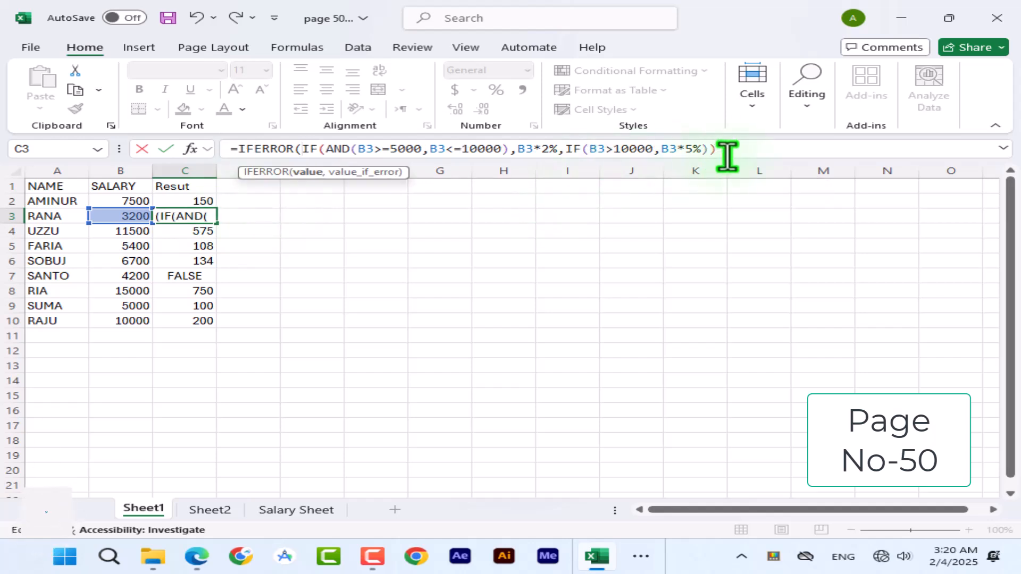
type("),")
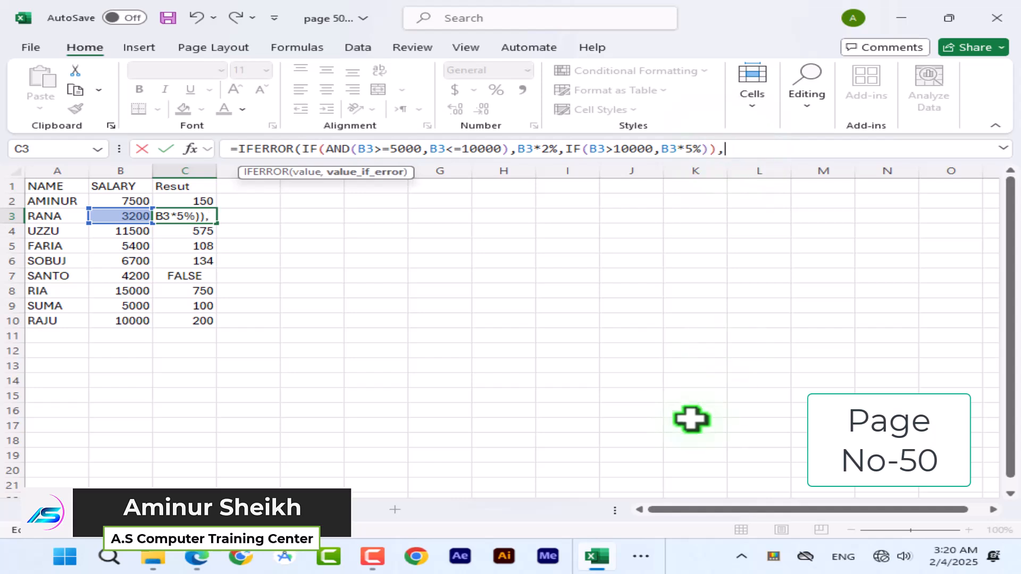
key("Return")
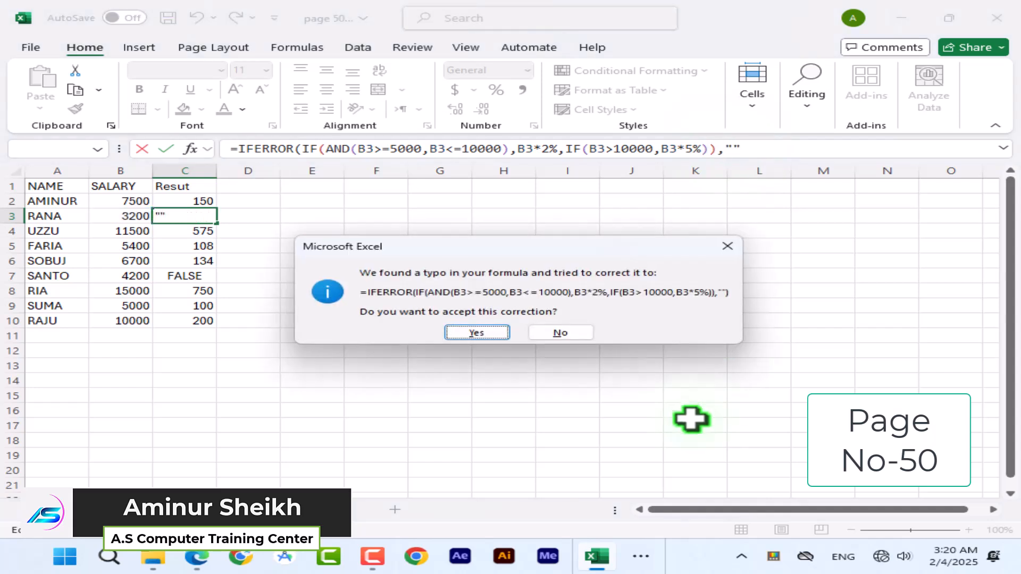
key("Return")
- Copy the IFERROR formula from C3 up to C2 and fill it down through C10
left_click(198, 216)
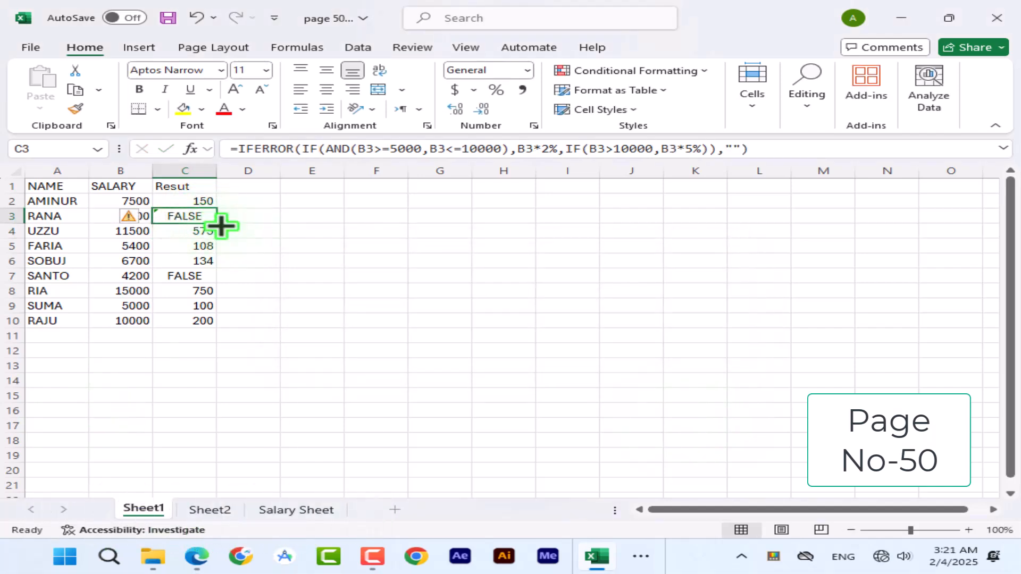
mouse_move(221, 225)
left_mouse_down()
mouse_move(214, 192)
mouse_move(216, 209)
left_mouse_up()
left_click(205, 201)
double_click(215, 207)
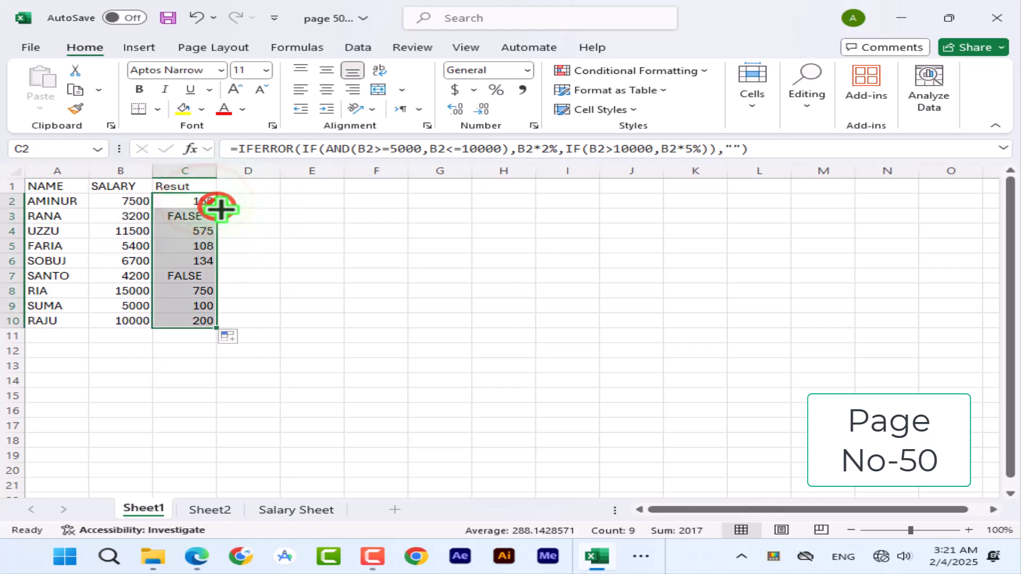
- In the C2 formula, delete IFERROR's "" fallback and add "" as the nested IF's value if false
left_click(205, 201)
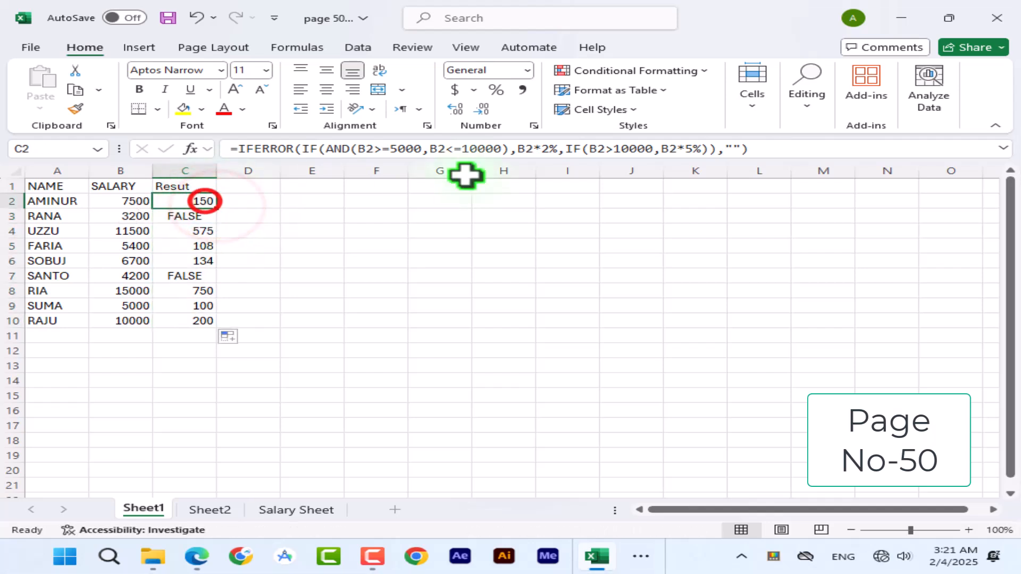
left_click(701, 150)
type(")")
left_click(757, 150)
key("BackSpace")
key("BackSpace")
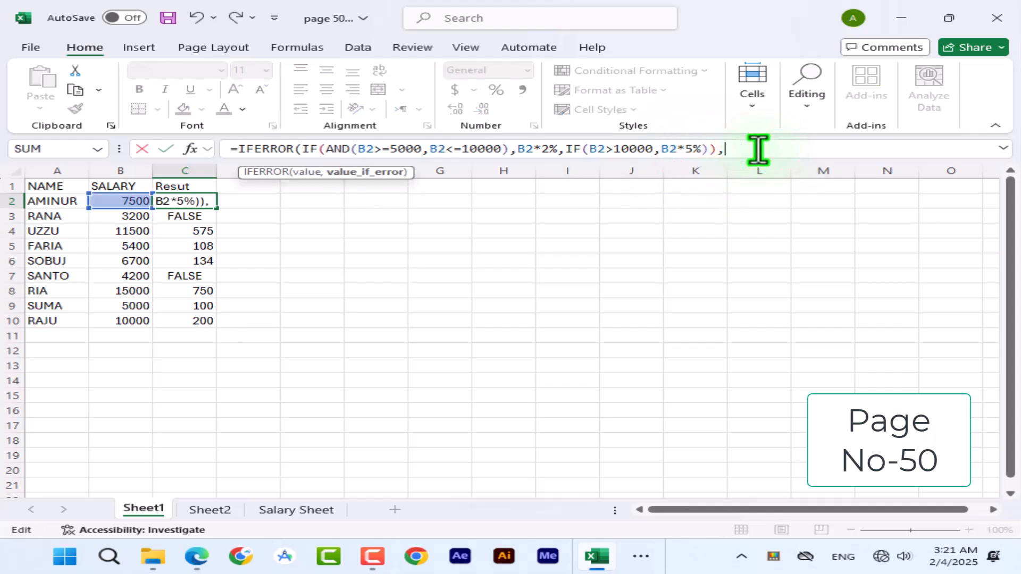
left_click(699, 149)
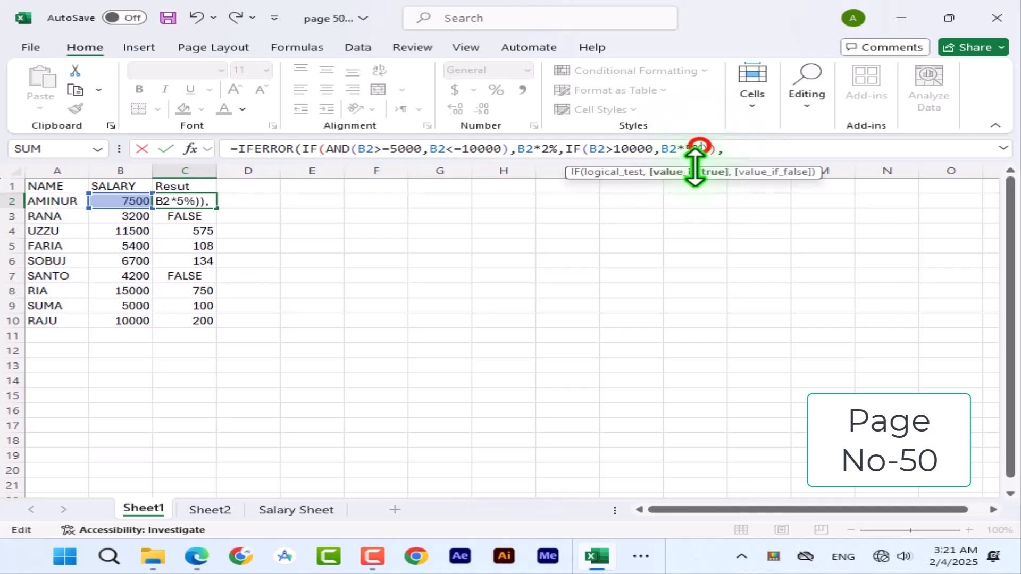
type(",")
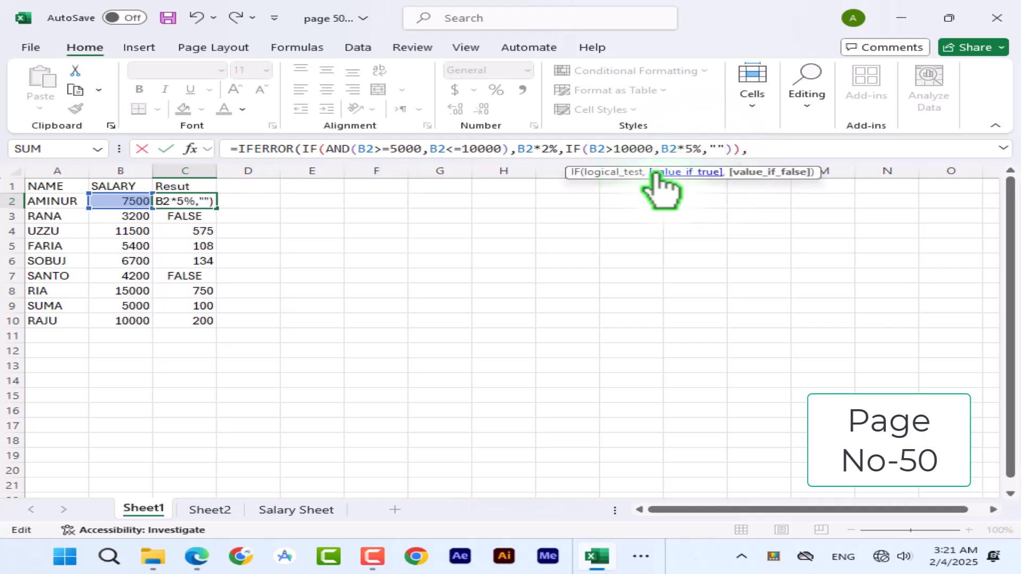
- Strip the IFERROR wrapper and trailing comma from C2, entering =IF(AND(B2>=5000,B2<=10000),B2*2%,IF(B2>10000,B2*5%,""))
left_click(299, 150)
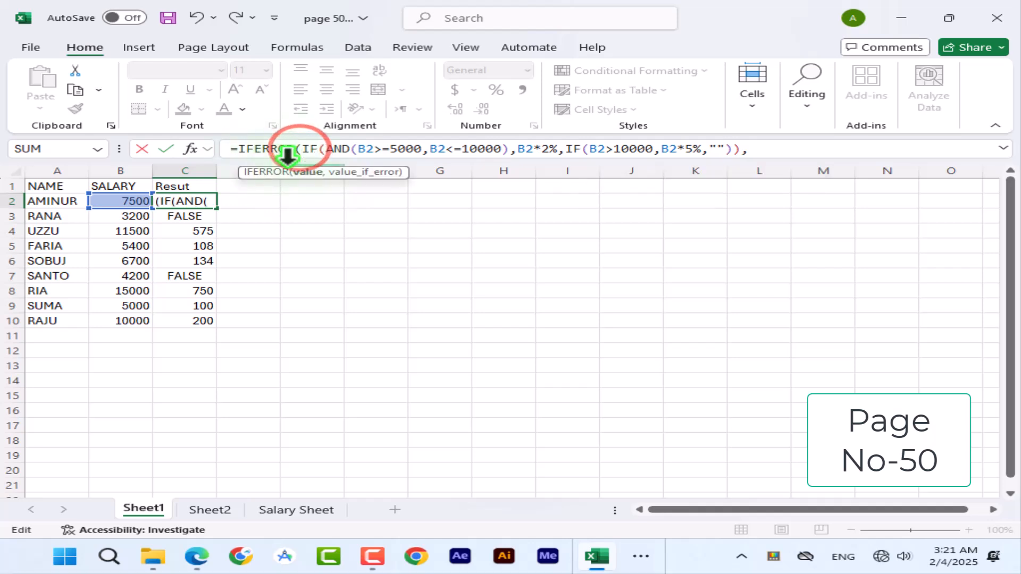
key("BackSpace")
key("BackSpace")
key("BackSpace")
key("BackSpace")
key("BackSpace")
key("BackSpace")
key("BackSpace")
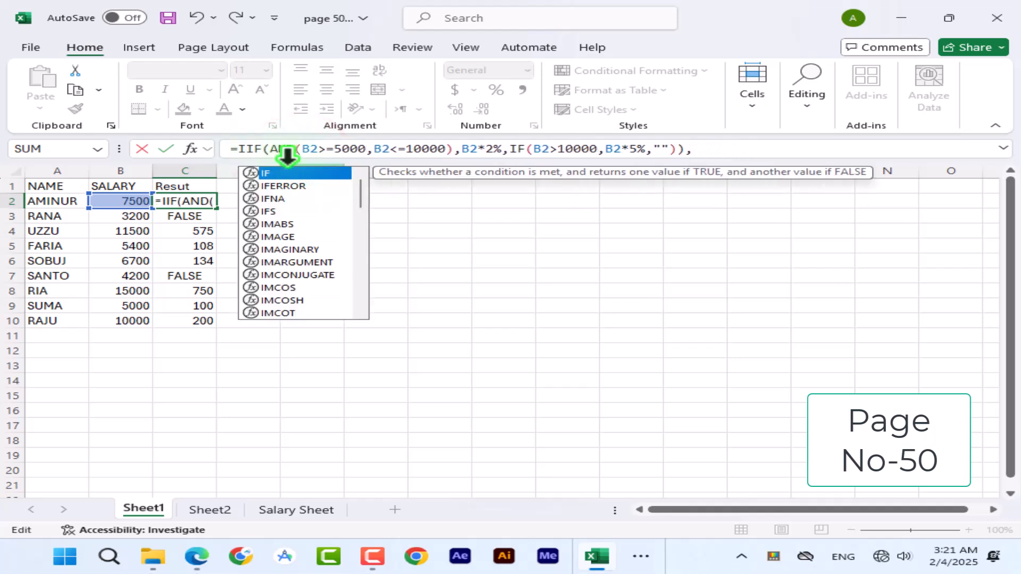
key("BackSpace")
left_click(687, 151)
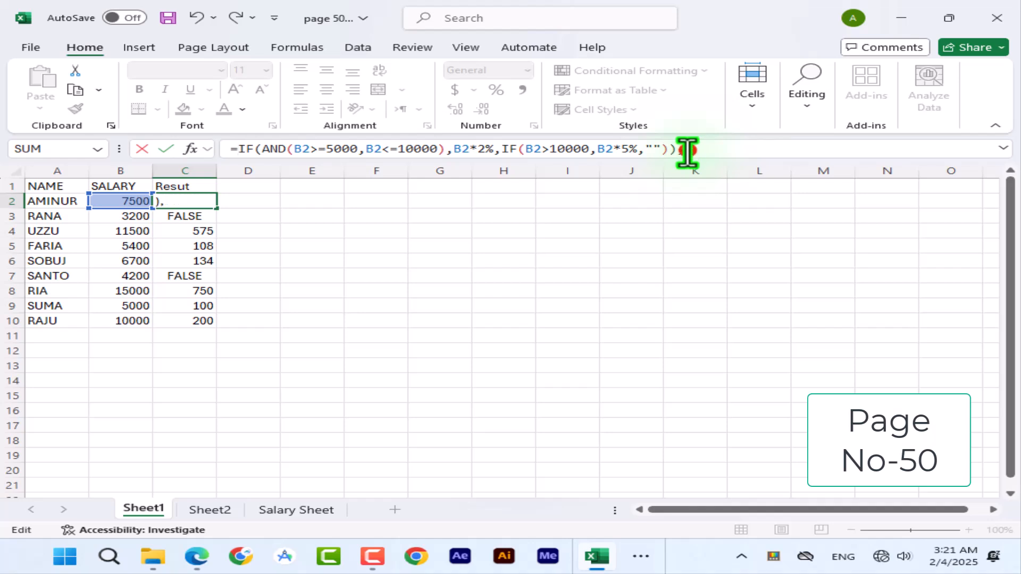
key("Return")
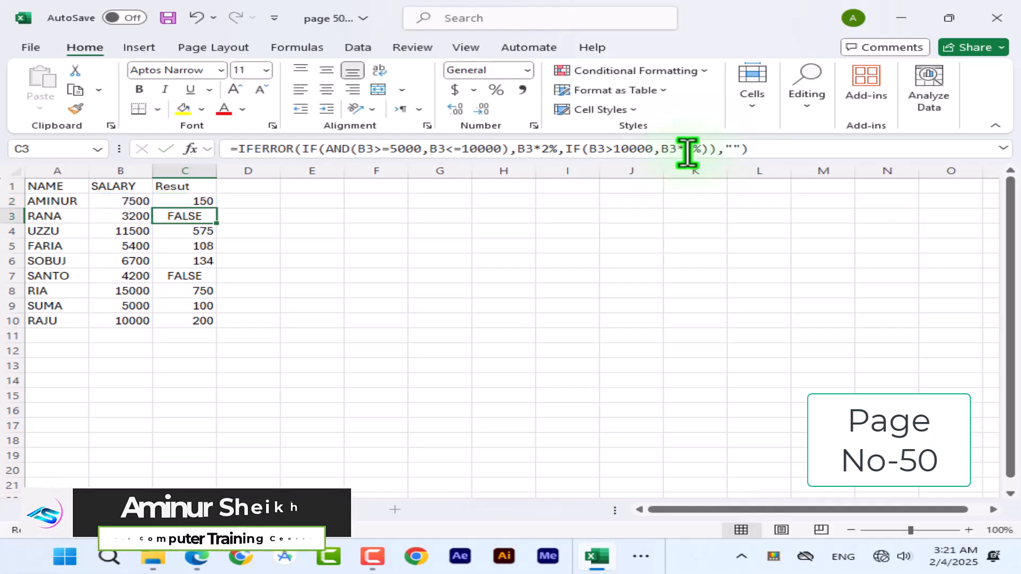
- Fill the revised C2 formula down through C10 and select the cells of the result column
left_click(194, 202)
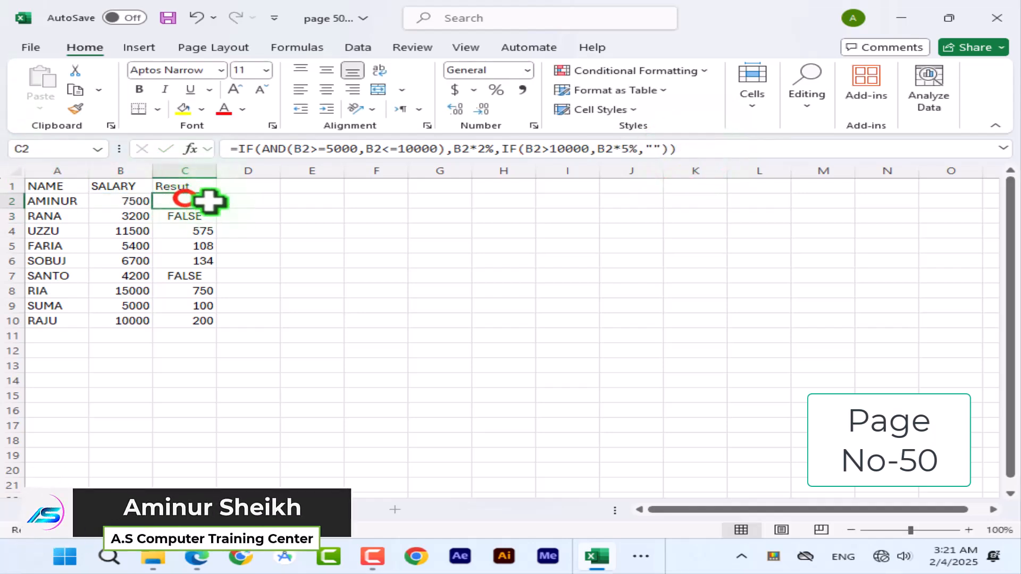
double_click(219, 211)
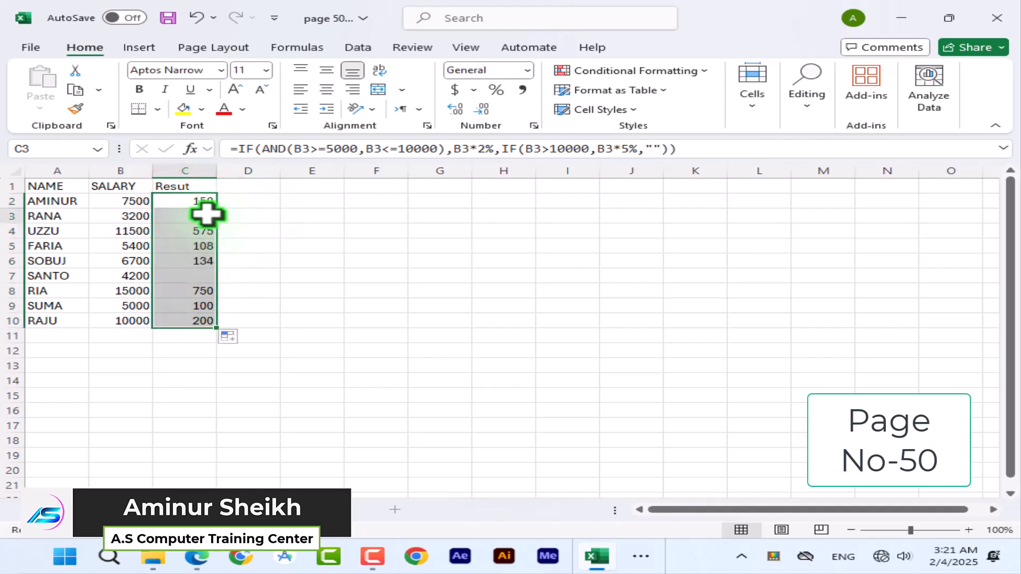
left_click_drag(206, 214, 201, 367)
left_click_drag(201, 201, 205, 337)
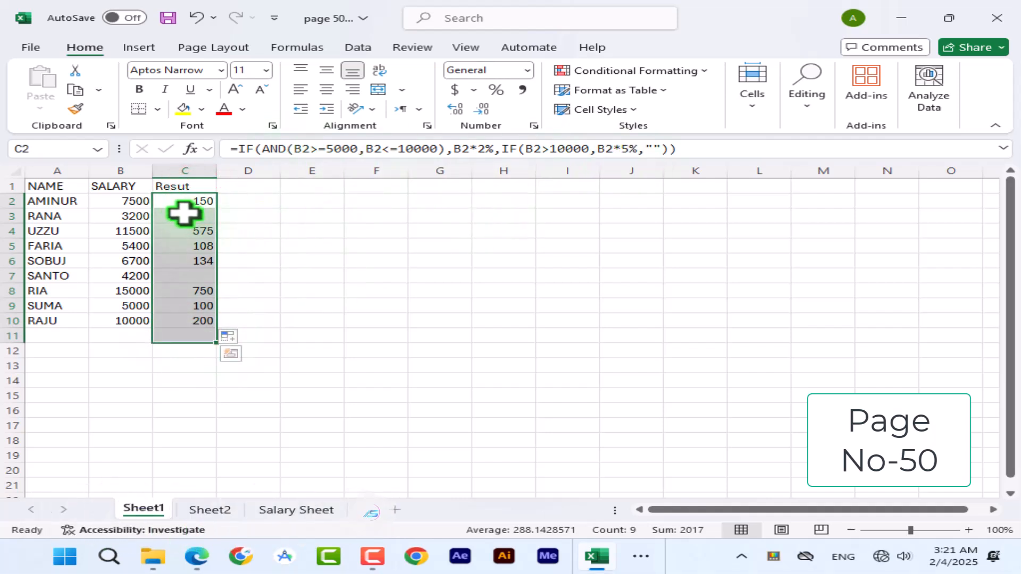
left_click_drag(228, 149, 853, 157)
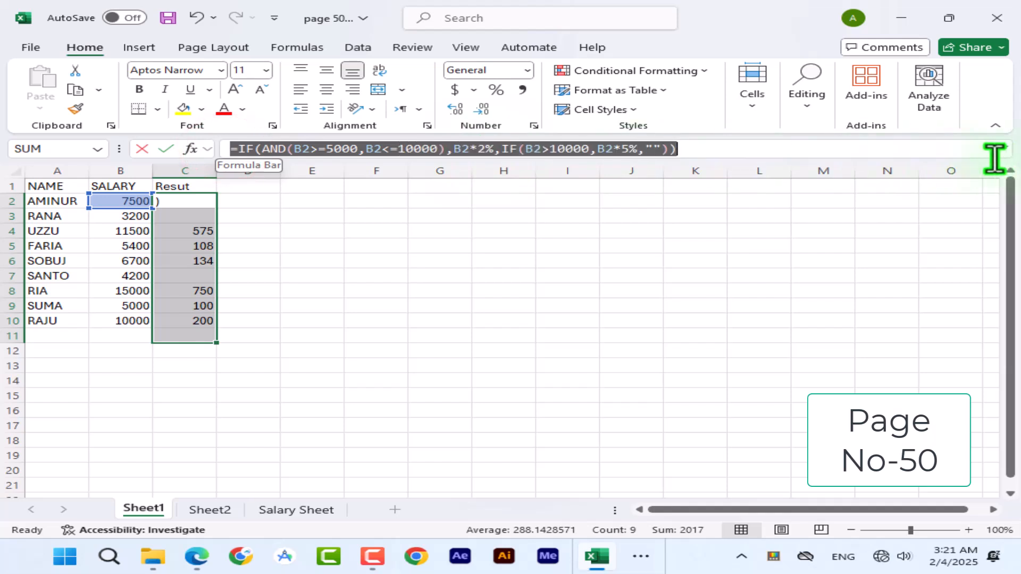
type("=")
left_click(340, 242)
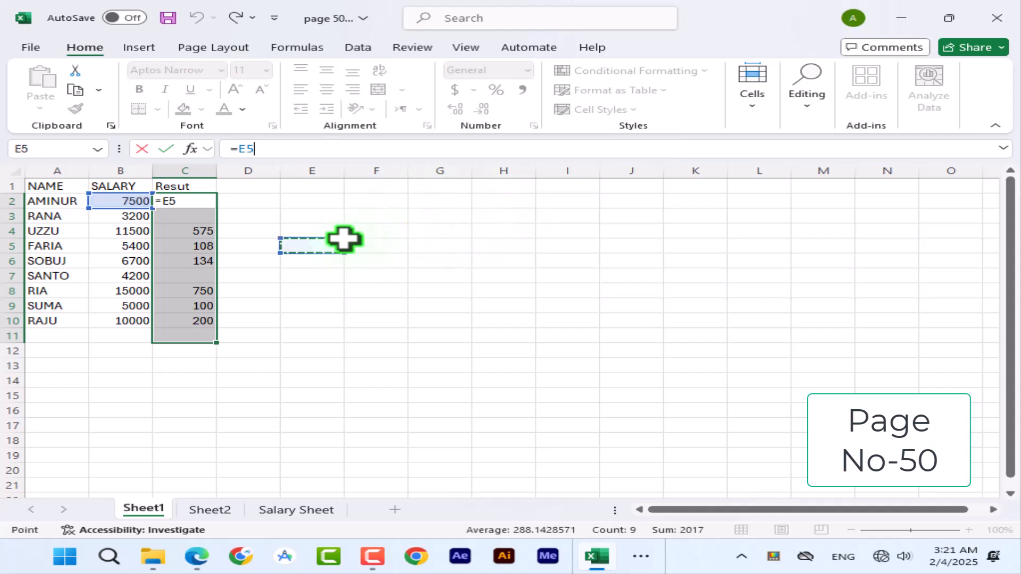
key("Escape")
- Examine the "" value-if-false argument at the end of the C2 formula by highlighting it, without editing
left_click(201, 204)
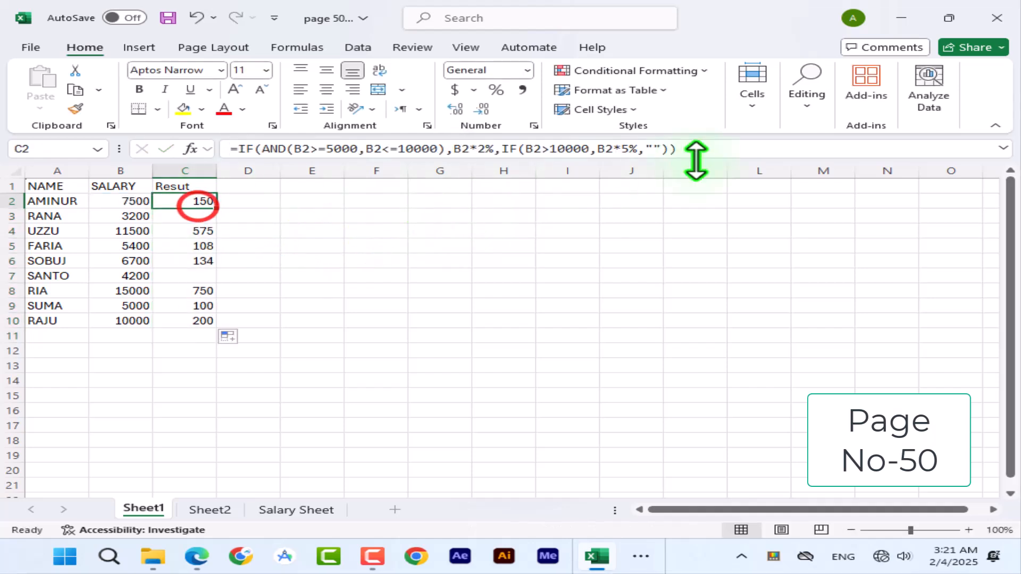
left_click_drag(645, 150, 676, 148)
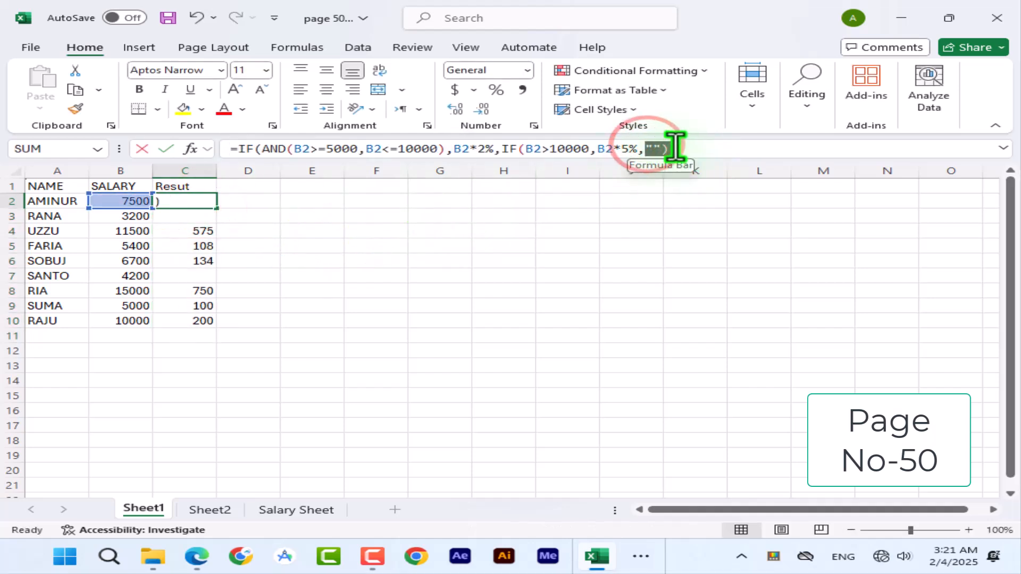
key("Escape")
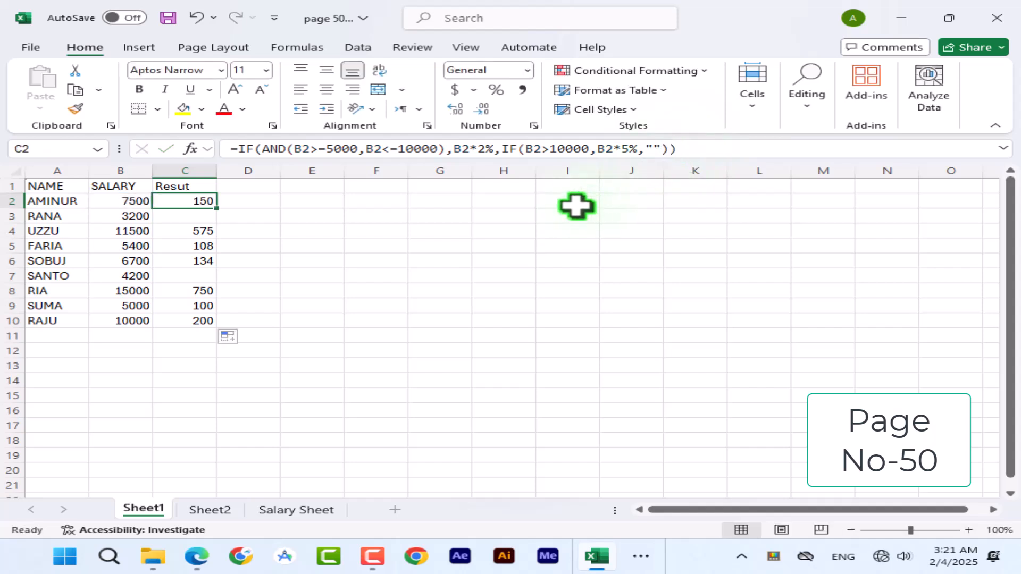
- Highlight the empty-string argument ending the formula in C2 once more, leaving the formula unedited
left_click(646, 149)
left_click_drag(646, 149, 654, 154)
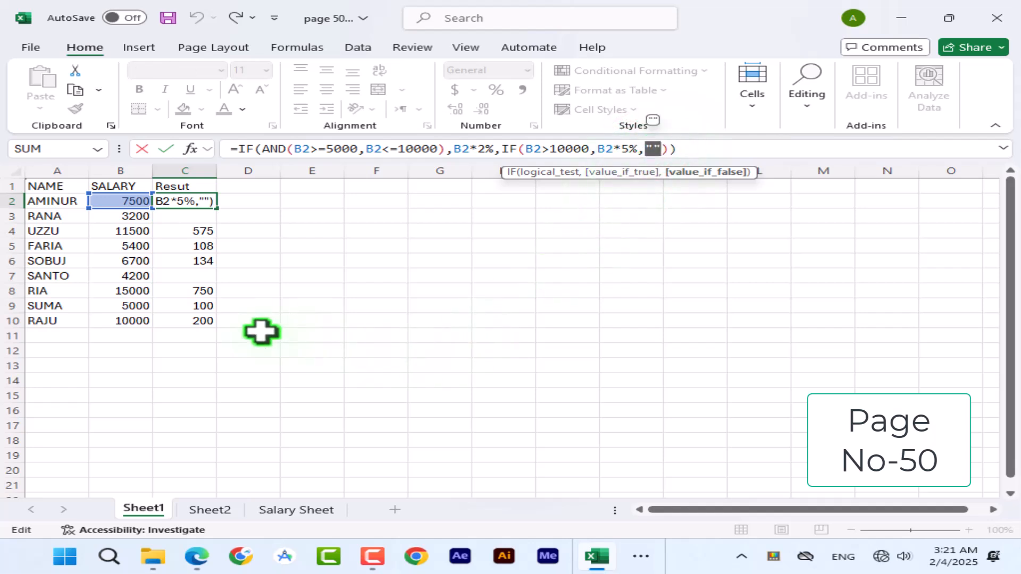
key("Escape")
- Open Sheet2, switch to 03.pdf in Edge to read the 10% commission exercise, and return to Excel
left_click(210, 510)
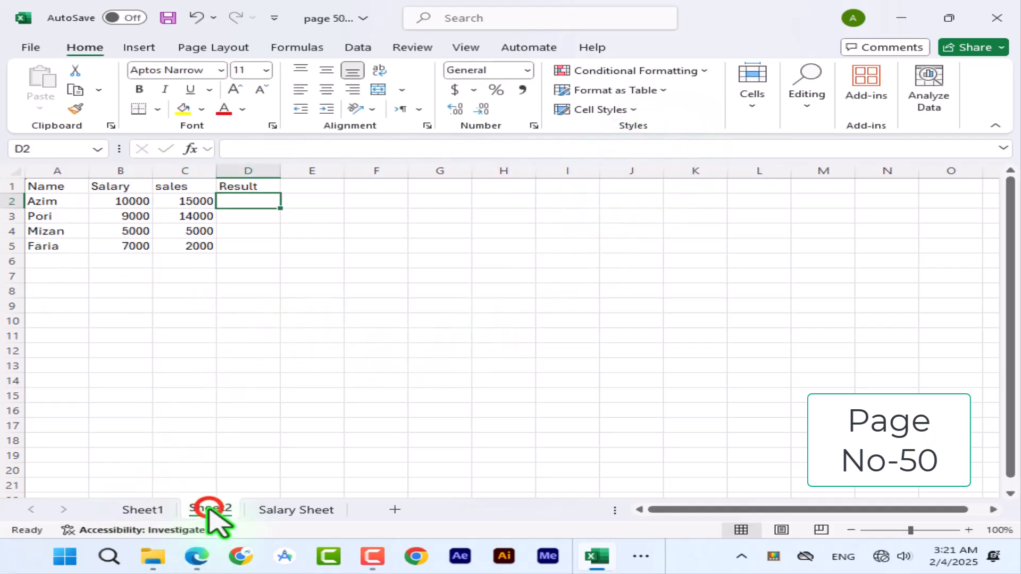
left_click(197, 556)
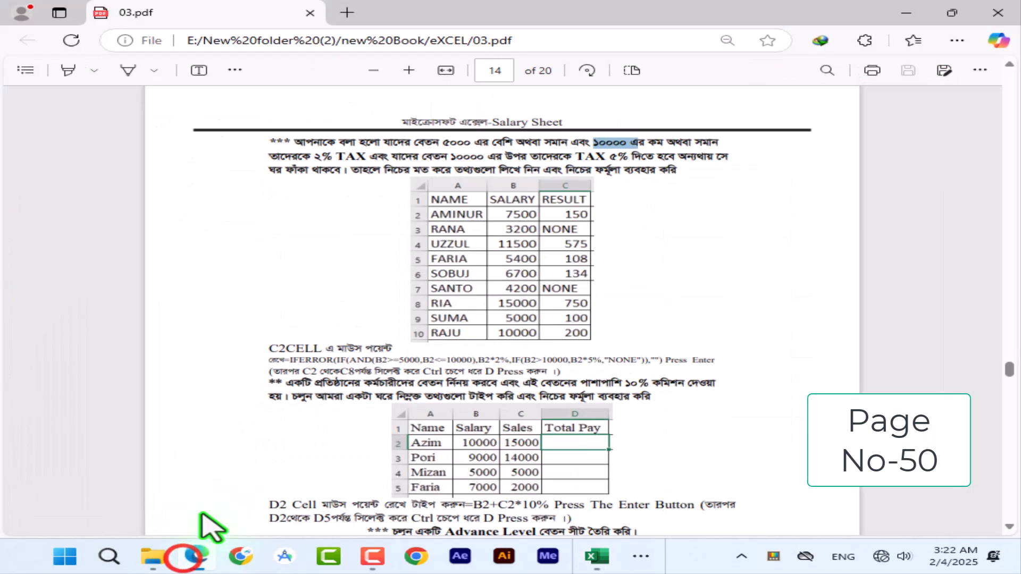
scroll(476, 361, "down", 3)
left_click_drag(291, 235, 740, 237)
left_click(906, 12)
- Review the Salary and sales values on Sheet2 and enter =B2+C2*10% in D2
left_click_drag(132, 200, 153, 236)
left_click_drag(182, 200, 183, 245)
left_click(238, 205)
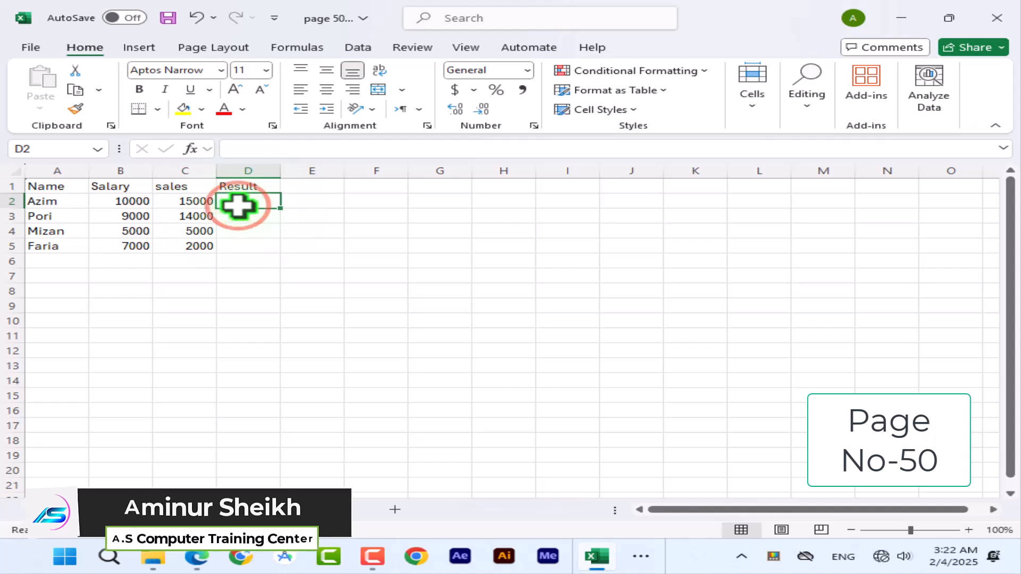
type("=")
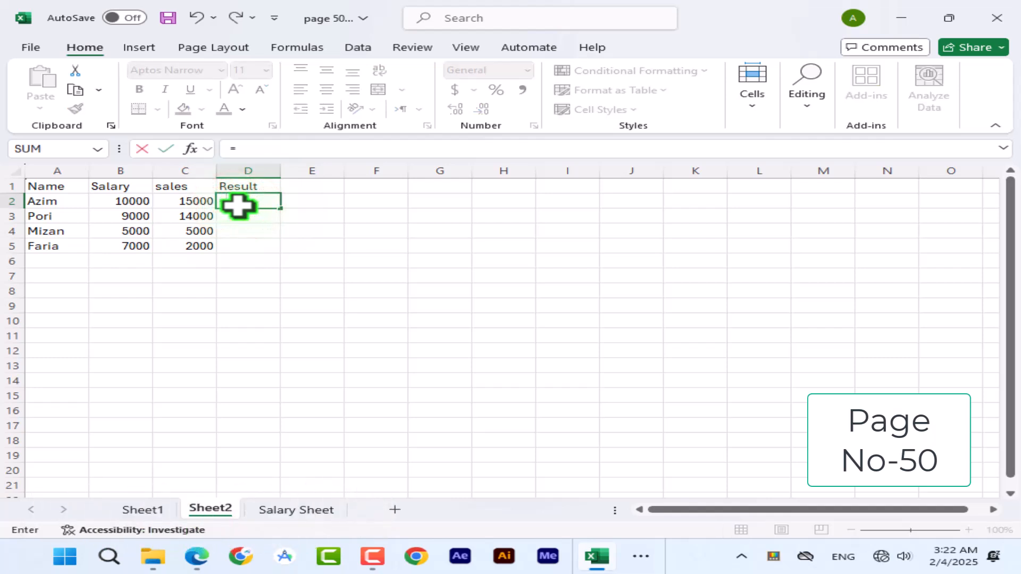
left_click(125, 201)
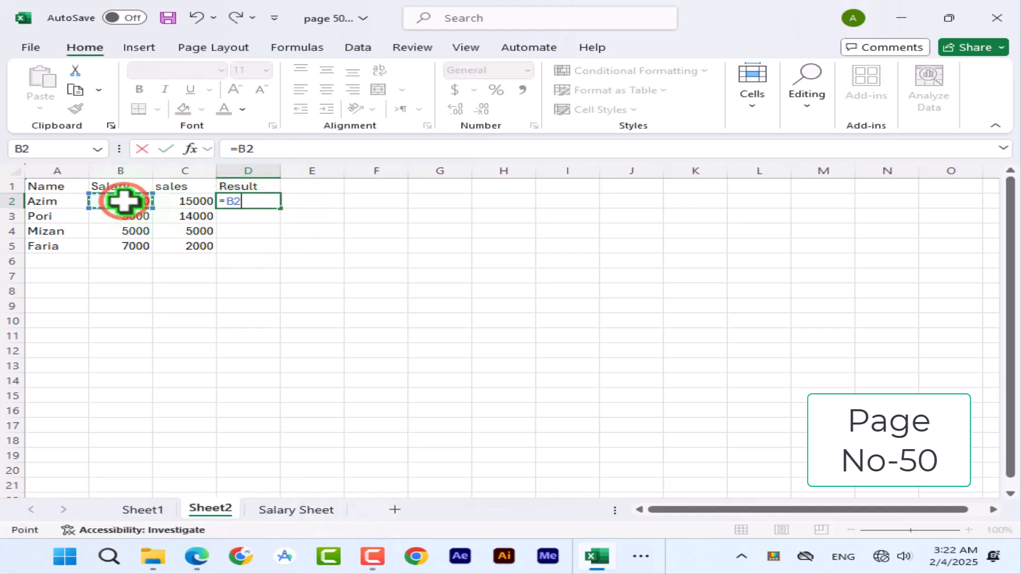
type("+")
left_click(182, 201)
type("*10")
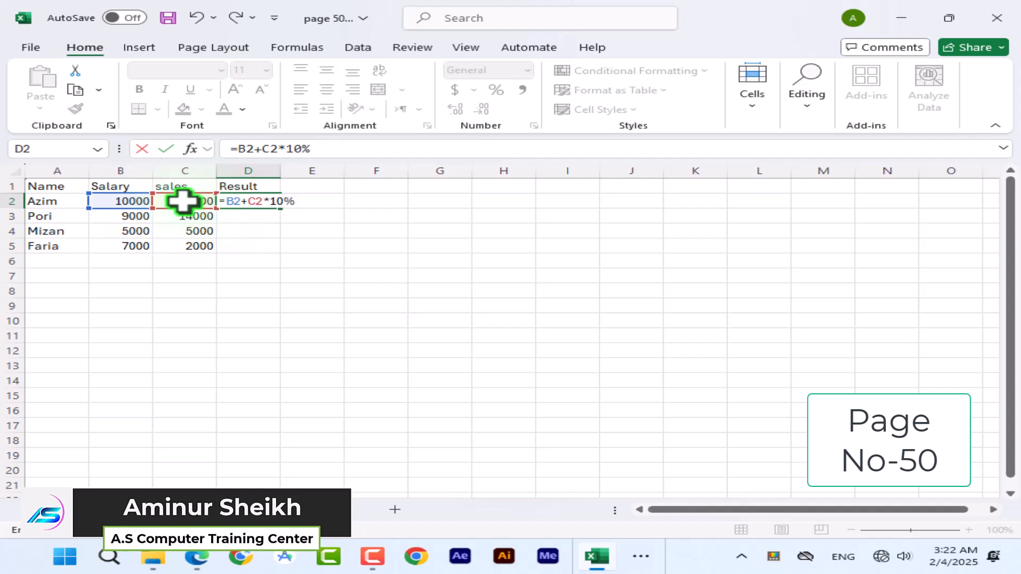
key("Return")
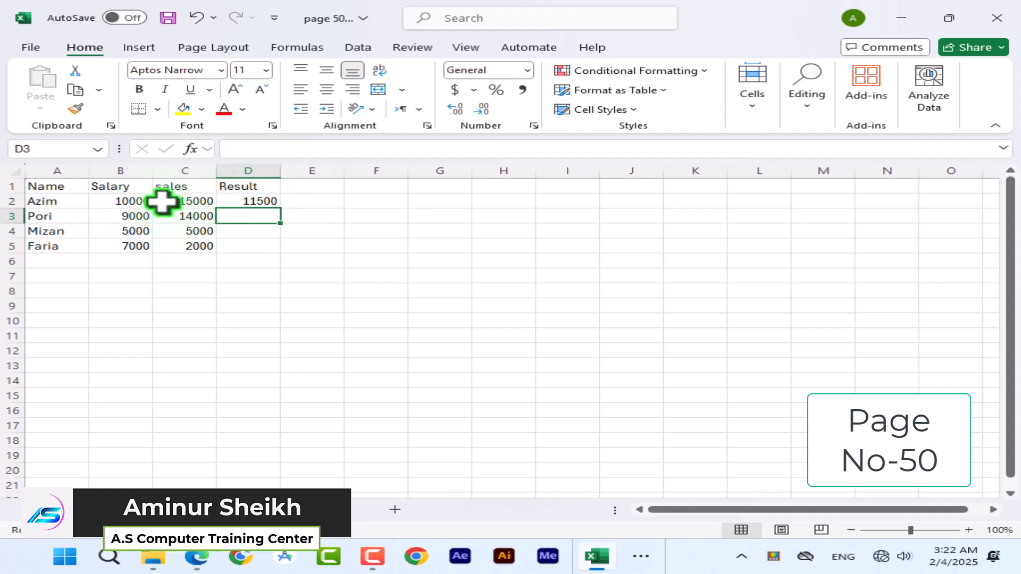
- Fill the salary-plus-commission formula in D2 down through D5
left_click(186, 201)
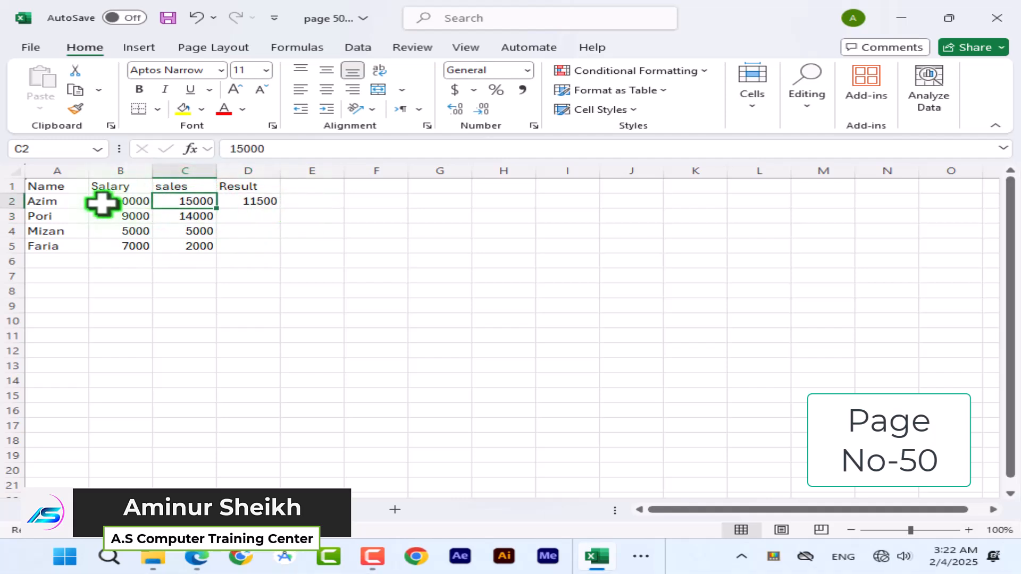
left_click(242, 201)
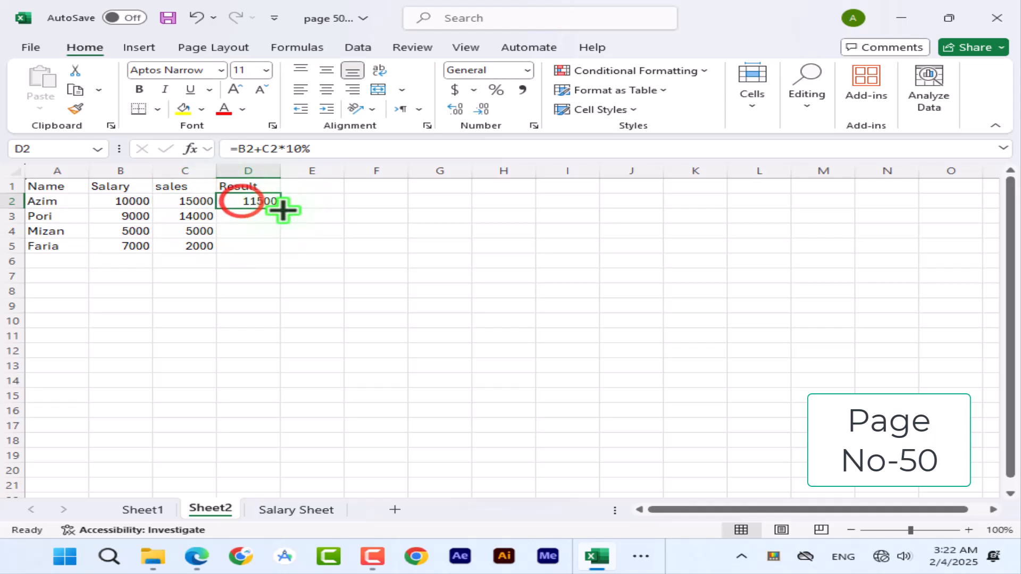
left_click_drag(281, 208, 251, 246)
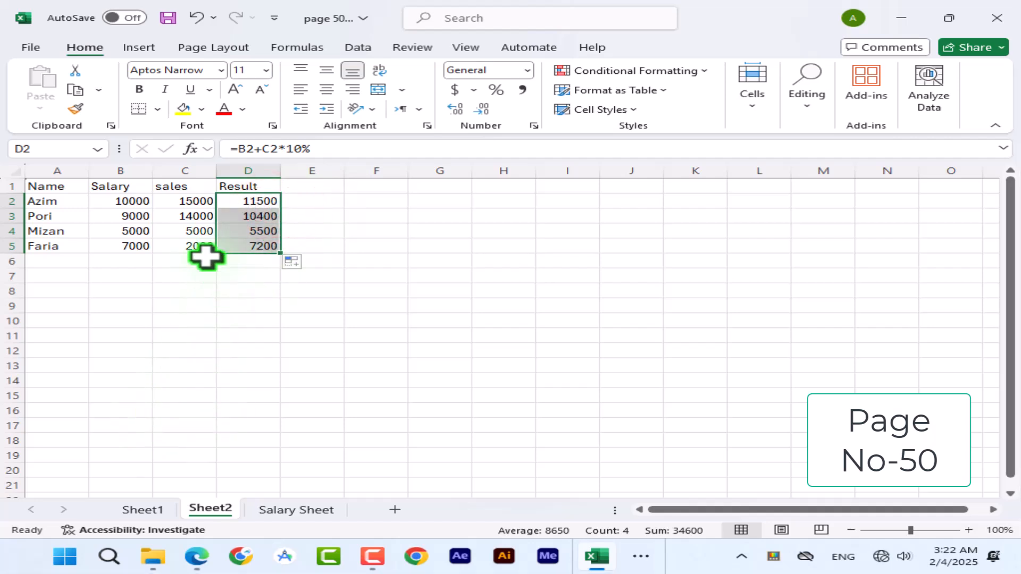
- Open the Salary Sheet worksheet and select the range A1:O5 of its table
left_click(140, 509)
left_click(210, 509)
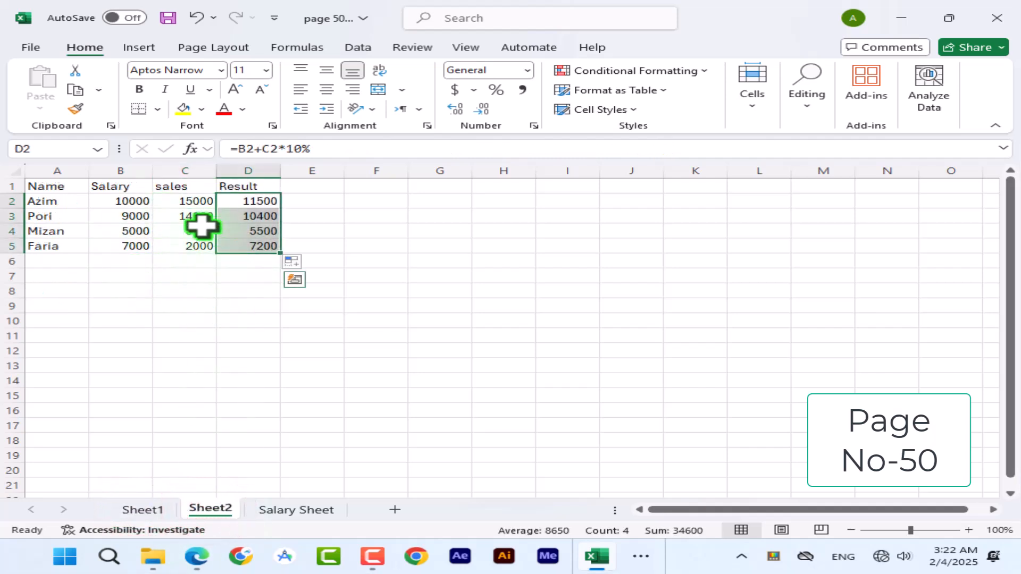
left_click(274, 509)
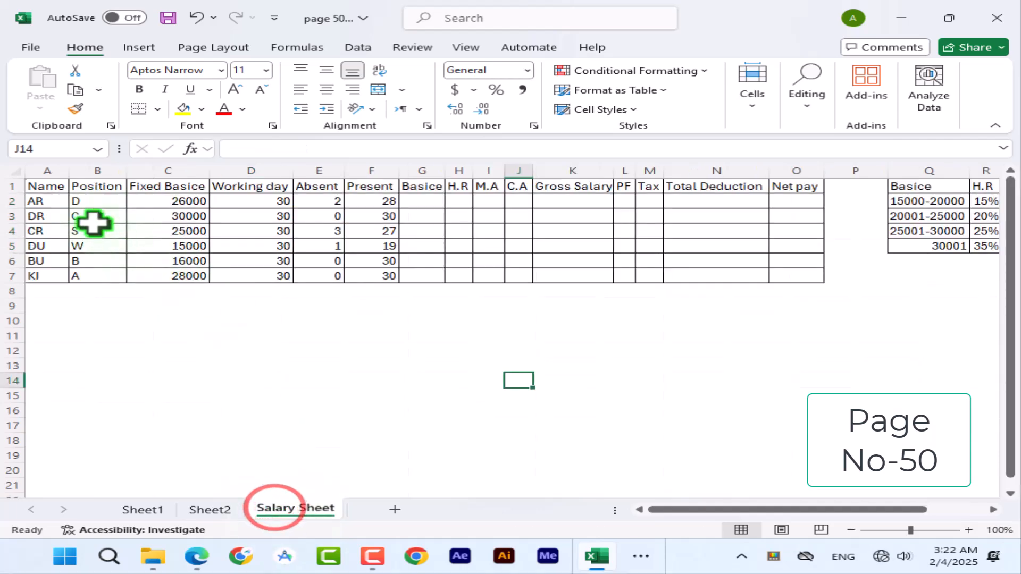
left_click_drag(45, 186, 796, 246)
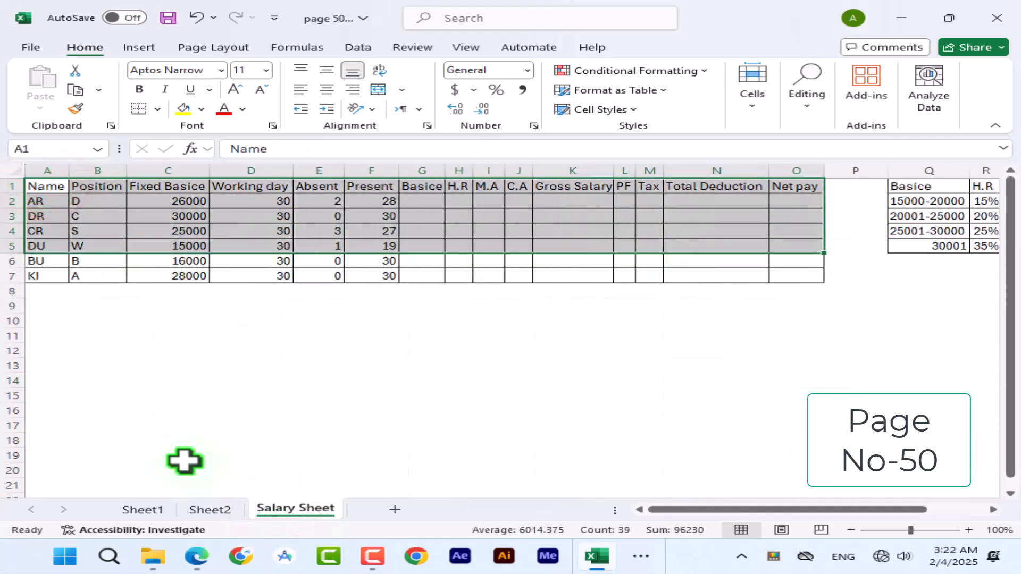
- Switch to 03.pdf in Edge and read the Advance Level salary sheet exercise, including its rate table and the formulas that follow
left_click(188, 558)
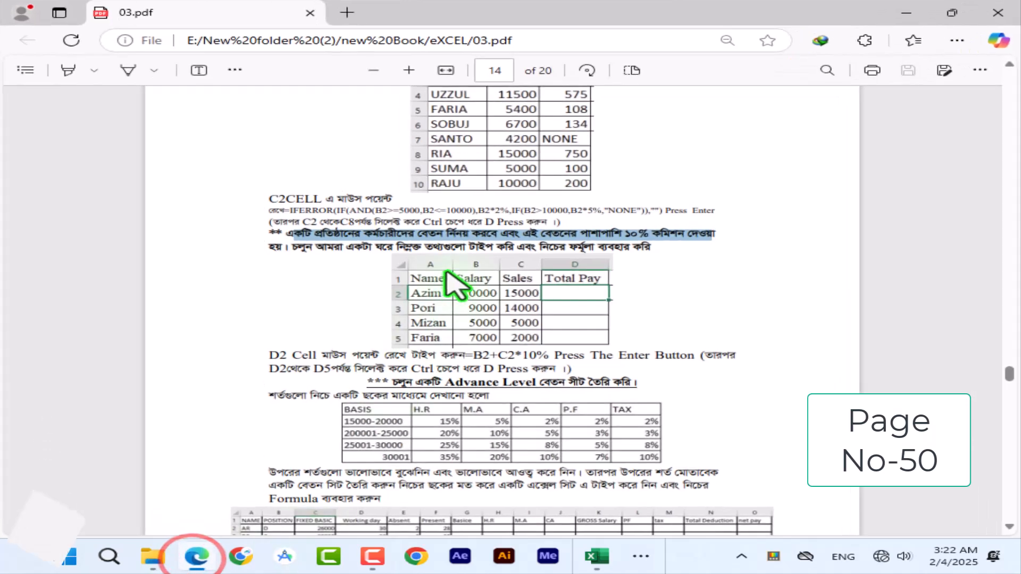
scroll(462, 277, "down", 4)
left_click_drag(270, 246, 494, 246)
left_click(343, 272)
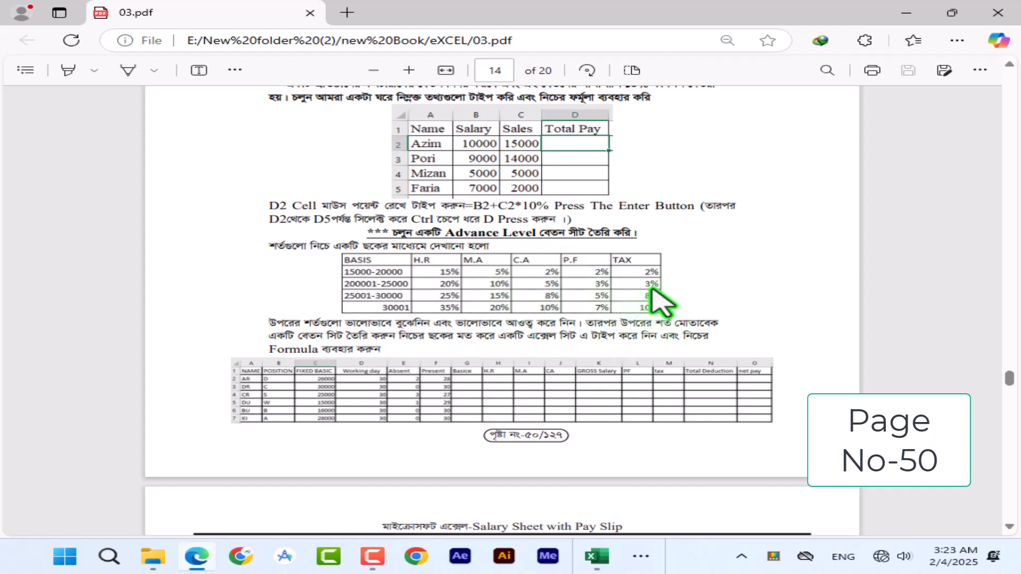
left_click_drag(351, 247, 603, 320)
scroll(471, 330, "down", 3)
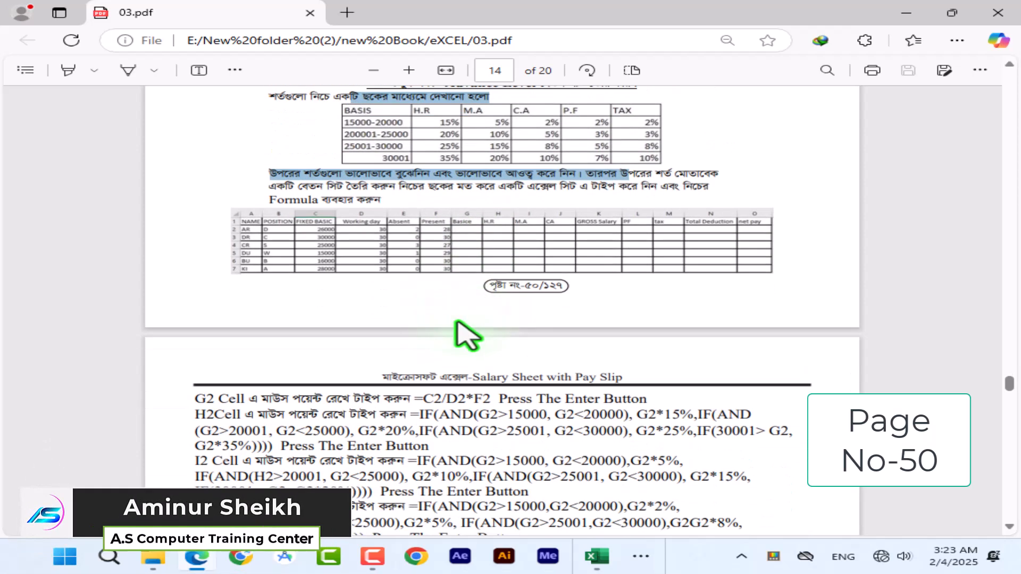
left_click(451, 217)
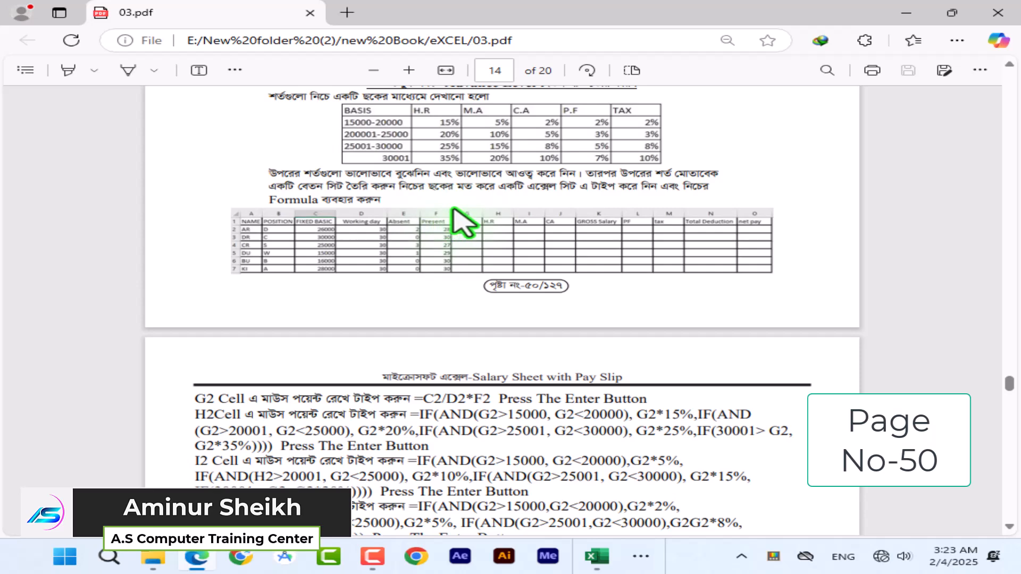
scroll(462, 224, "down", 3)
scroll(457, 252, "up", 4)
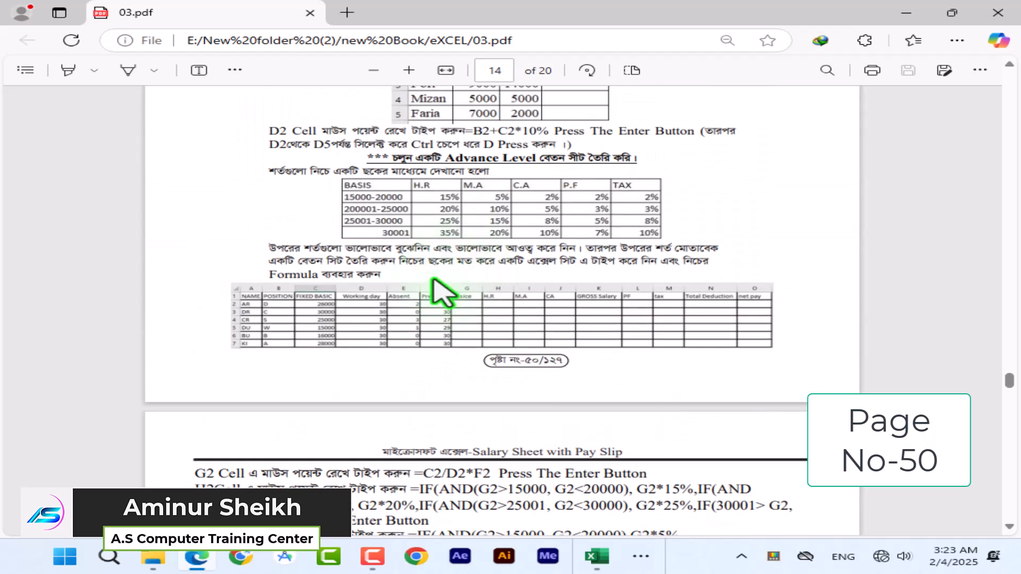
- Switch back to Excel and examine the Present days and Fixed Basice columns of the Salary Sheet
left_click(596, 557)
left_click(422, 276)
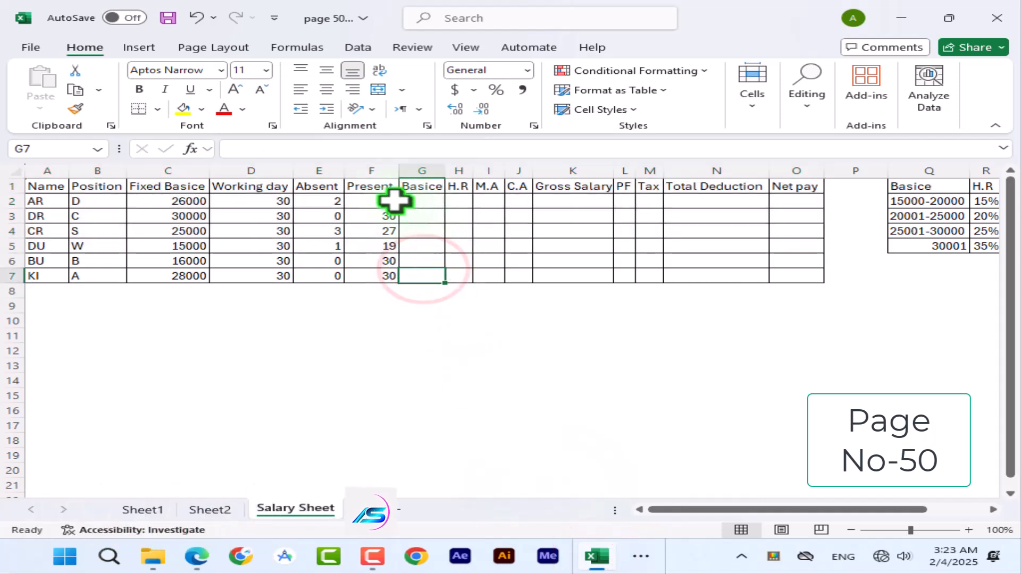
left_click_drag(388, 201, 389, 280)
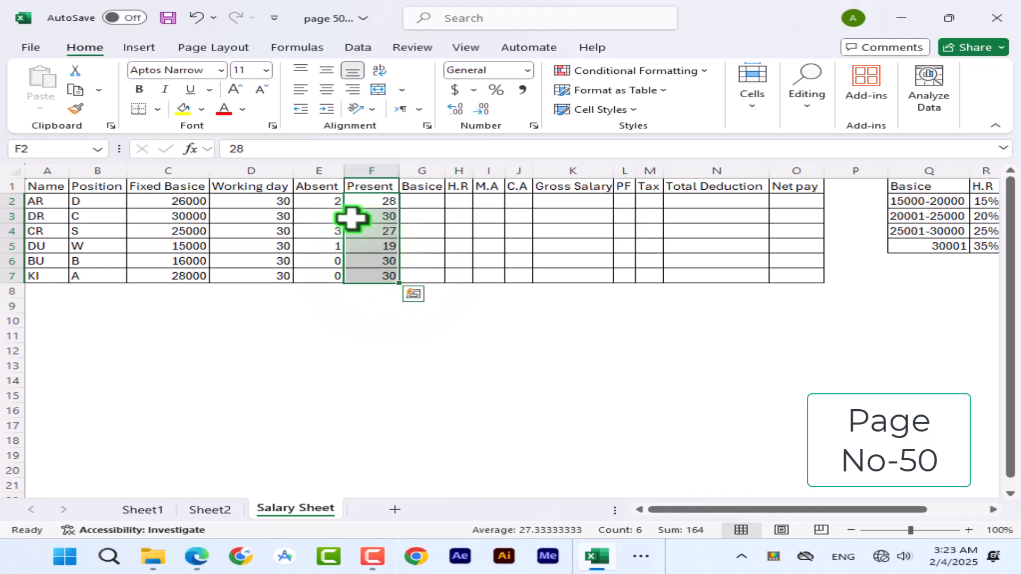
left_click(422, 200)
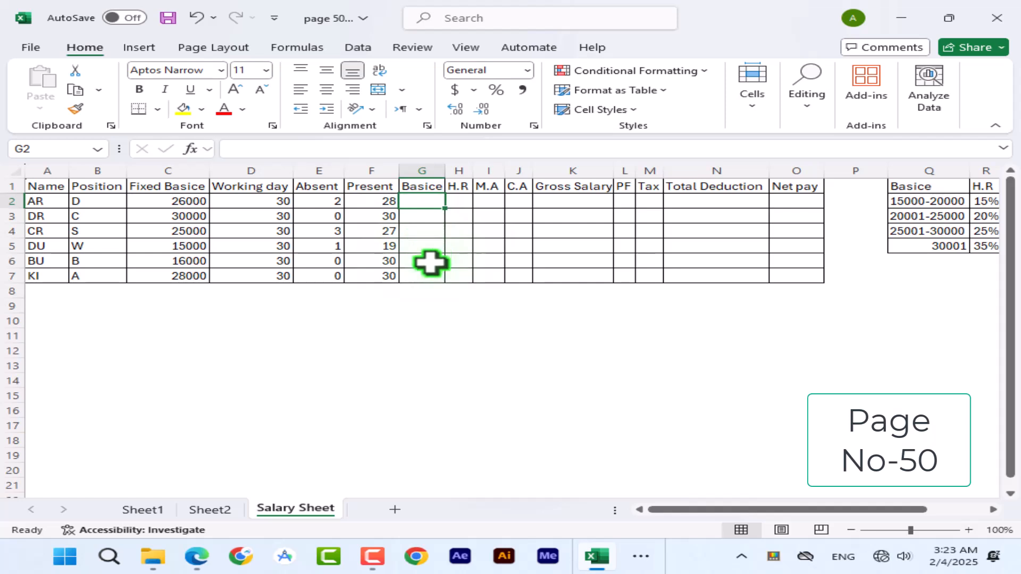
left_click_drag(189, 201, 186, 276)
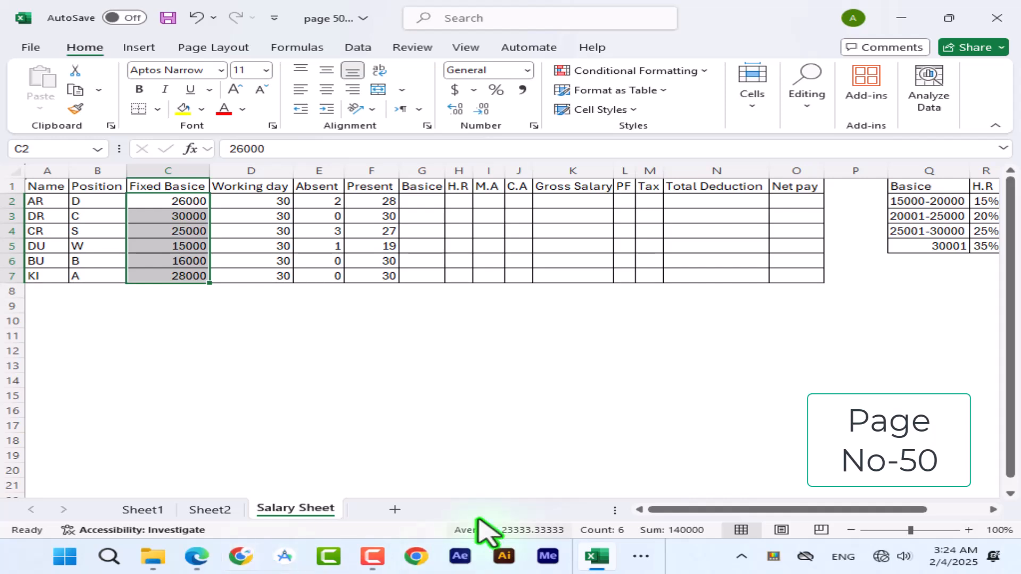
- Enter =C2/D2*F2 in G2 under Basice and fill the formula down through G7
left_click(411, 201)
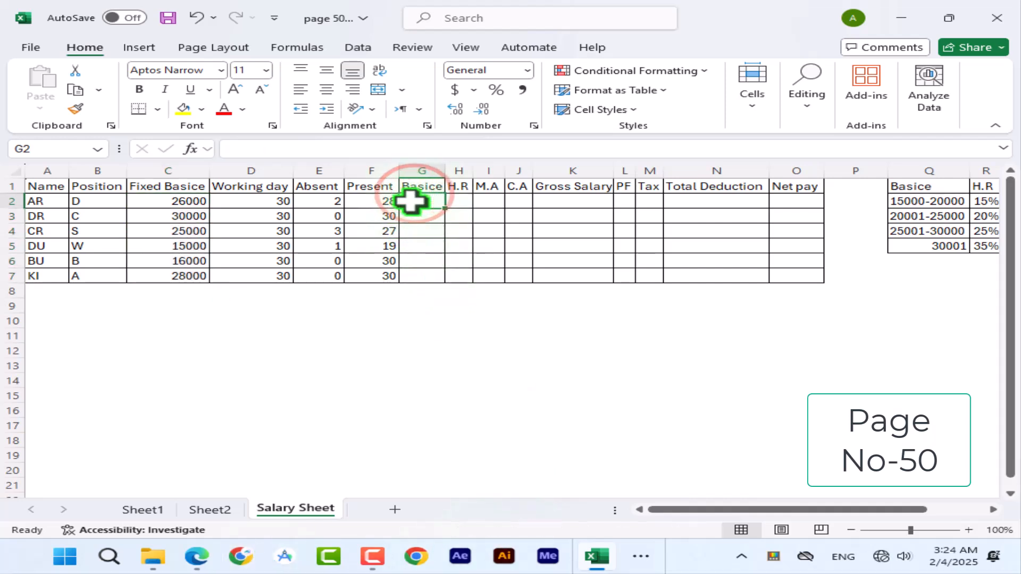
type("=")
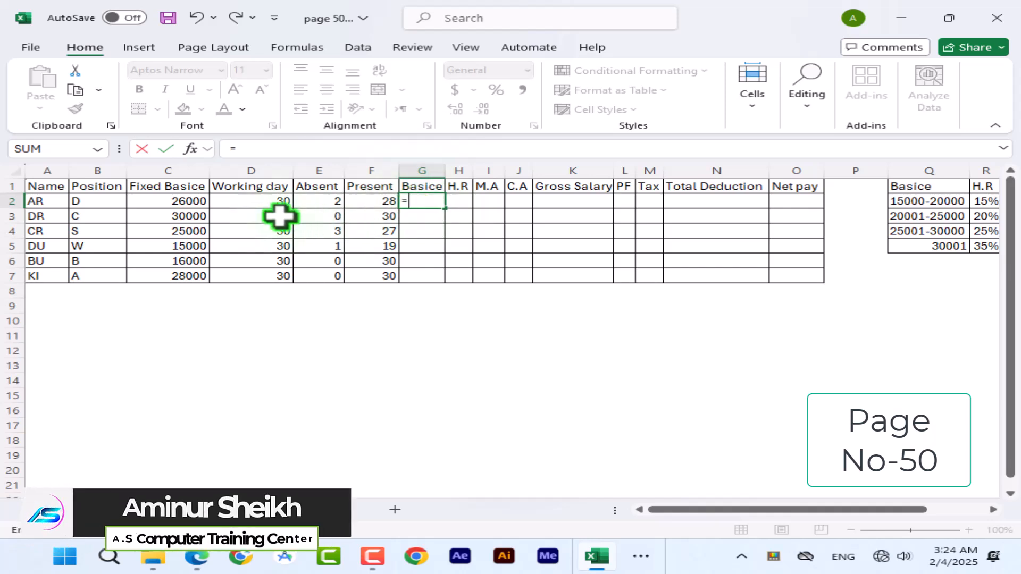
left_click(182, 202)
type("/")
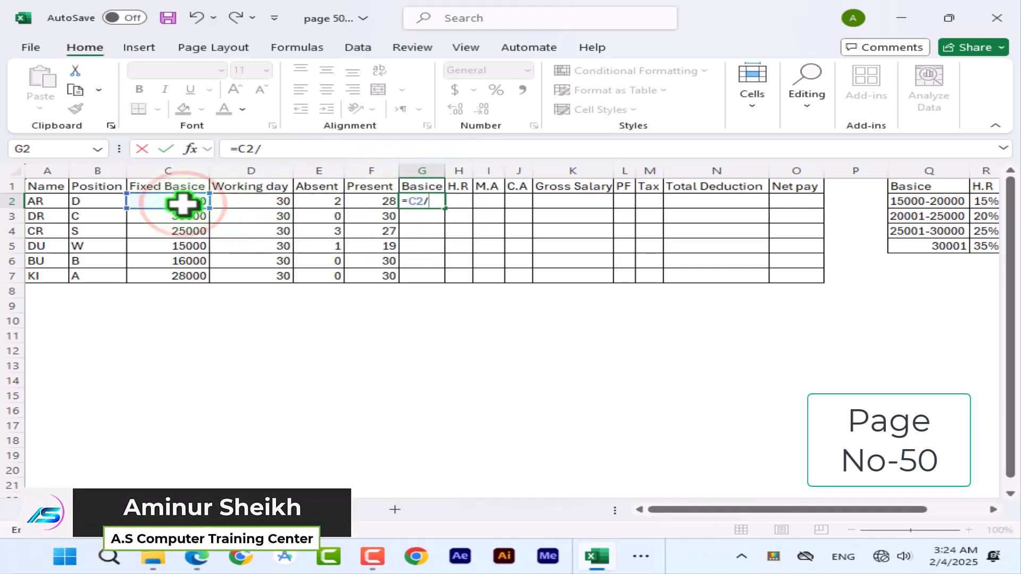
left_click(265, 204)
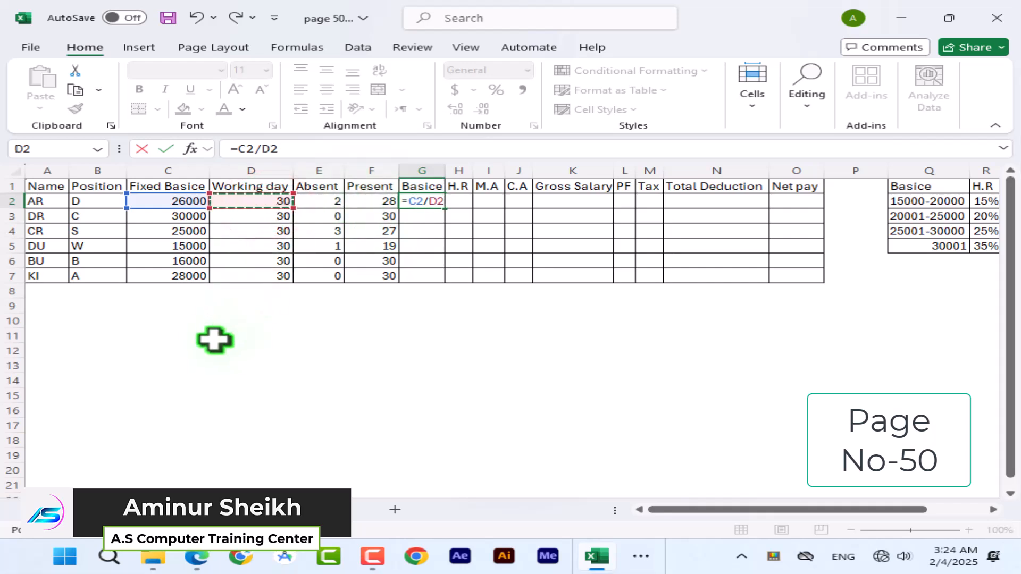
type("*")
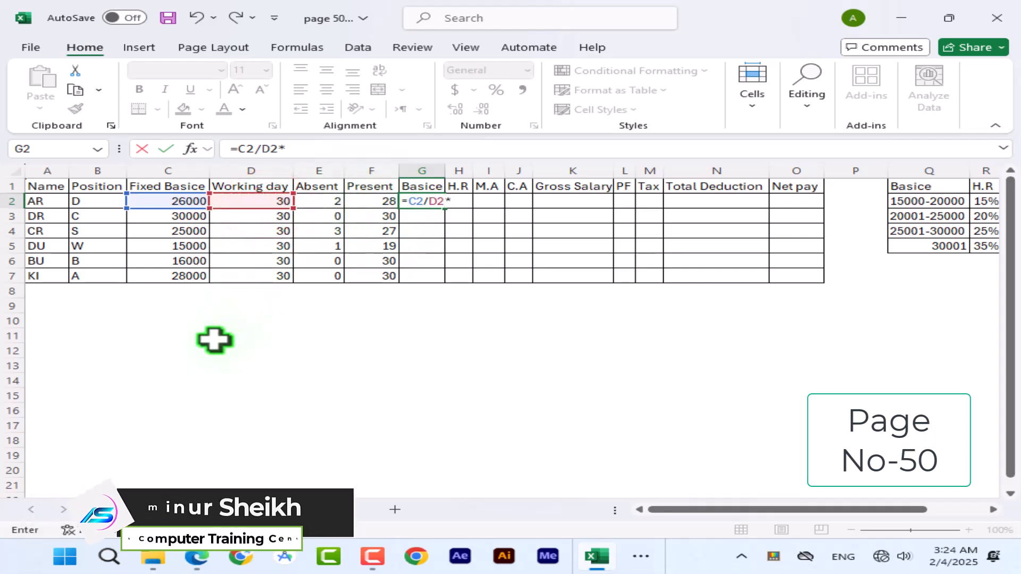
left_click(373, 201)
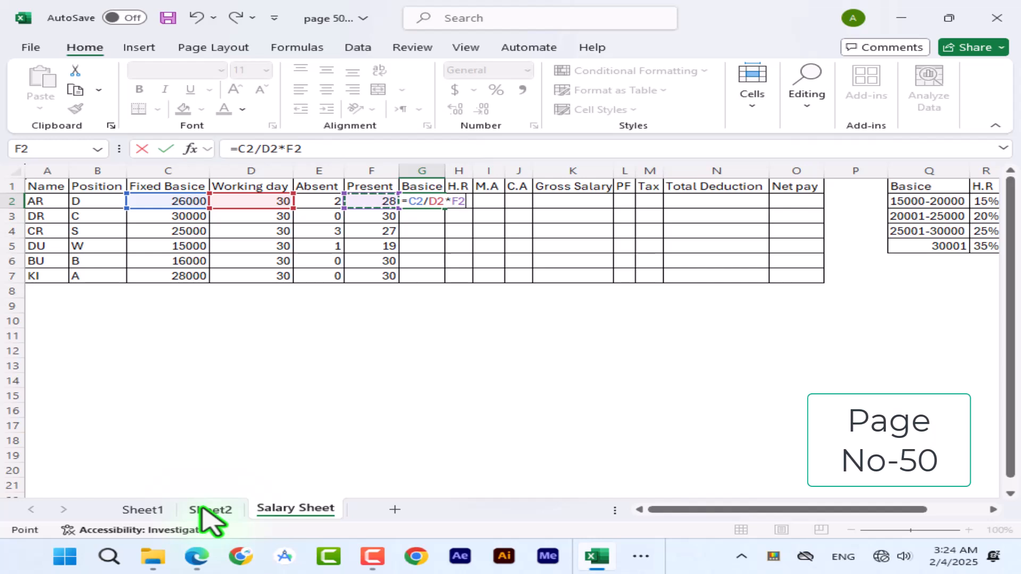
key("Return")
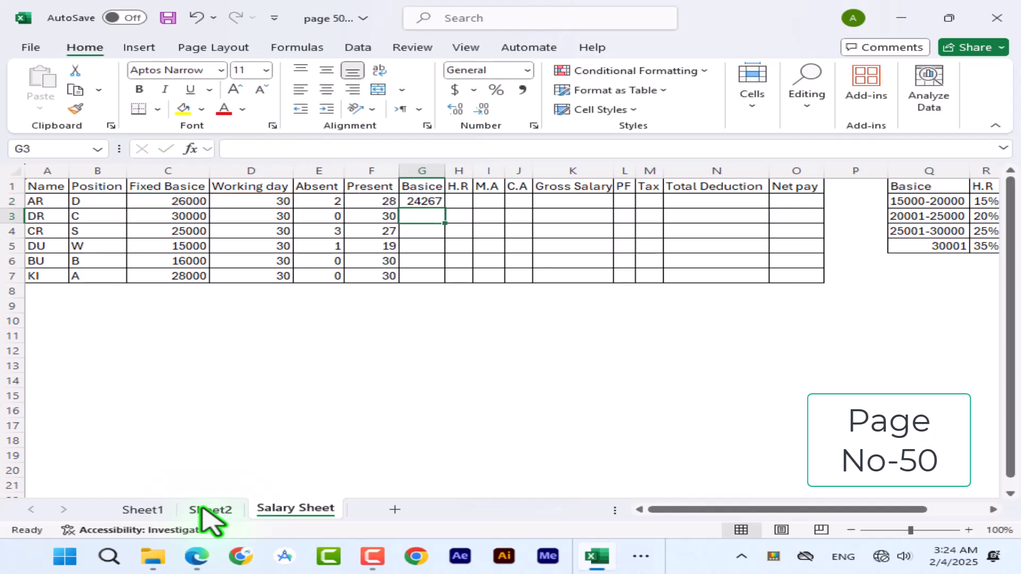
left_click(421, 201)
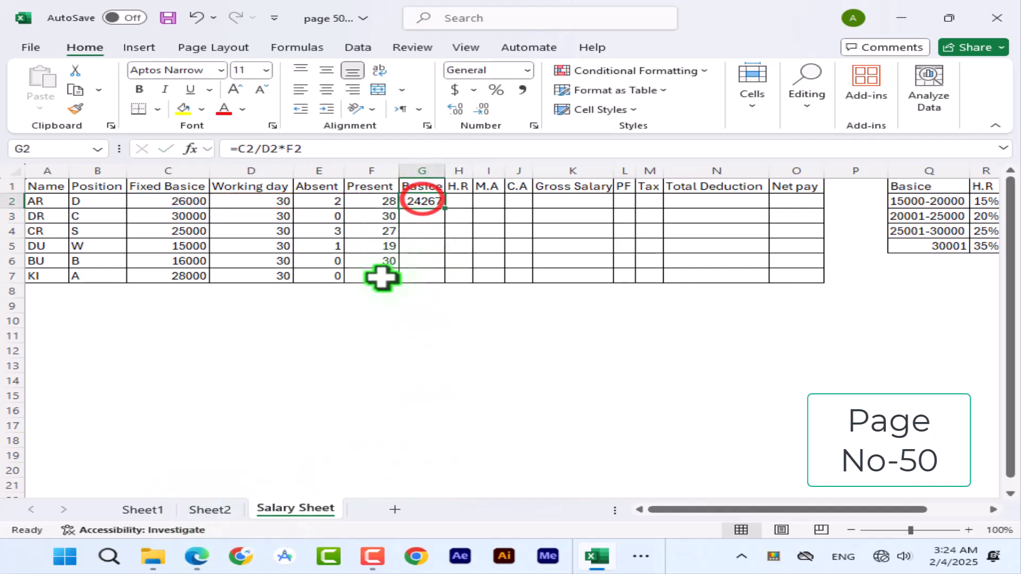
double_click(448, 208)
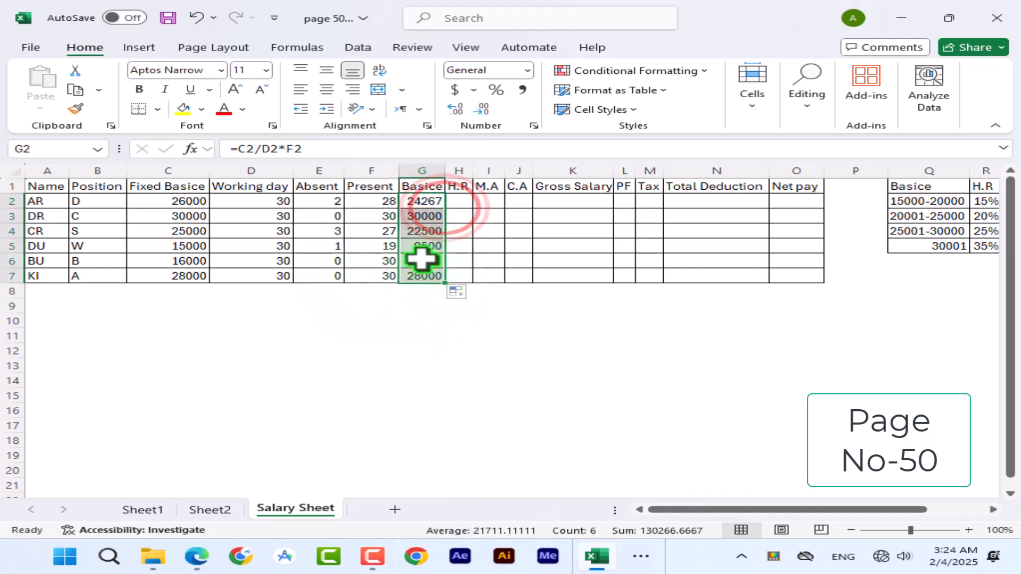
- Begin the H.R formula in H2 with =IF(AND(G2>=15000
left_click(458, 201)
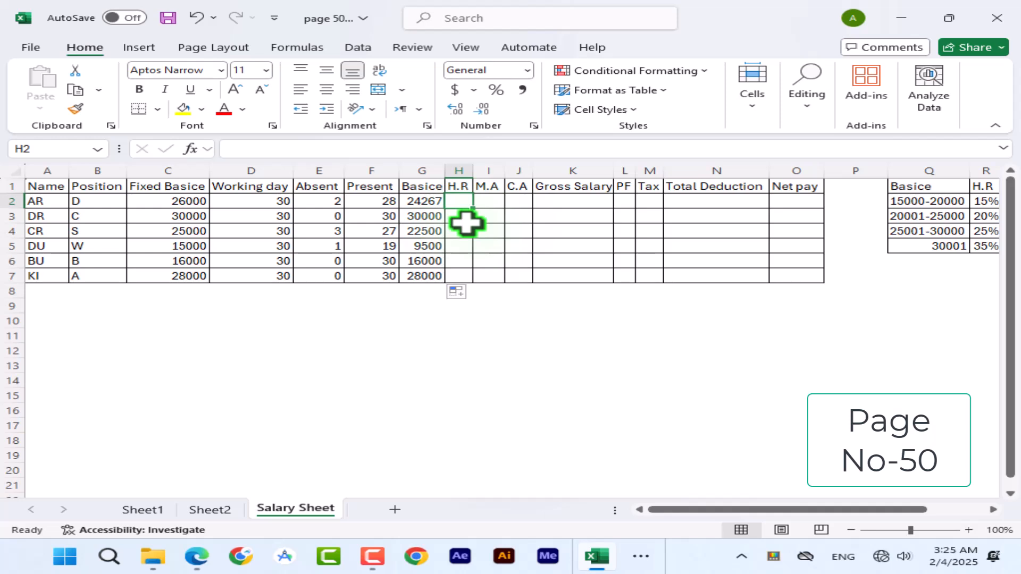
type("=")
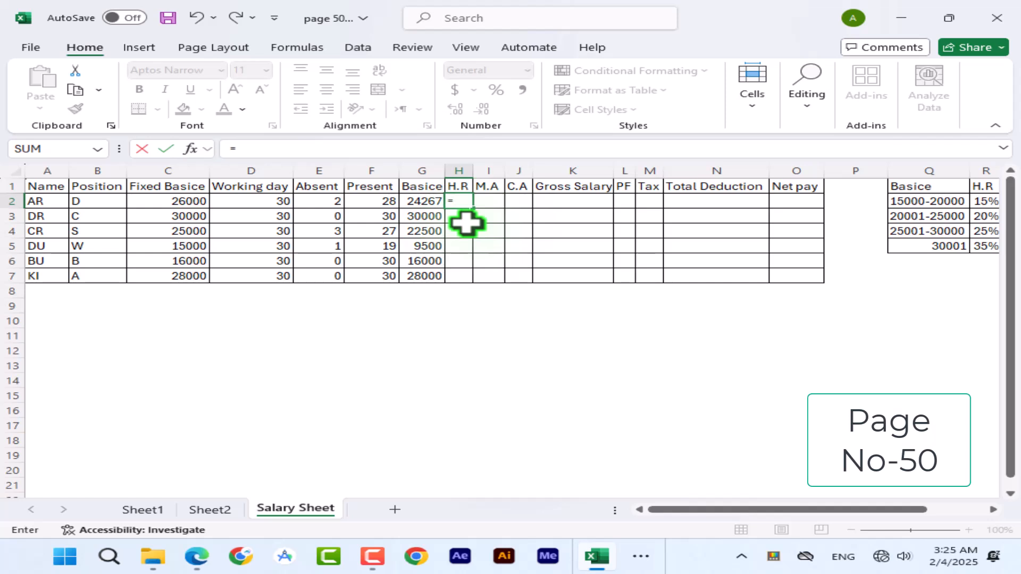
type("if")
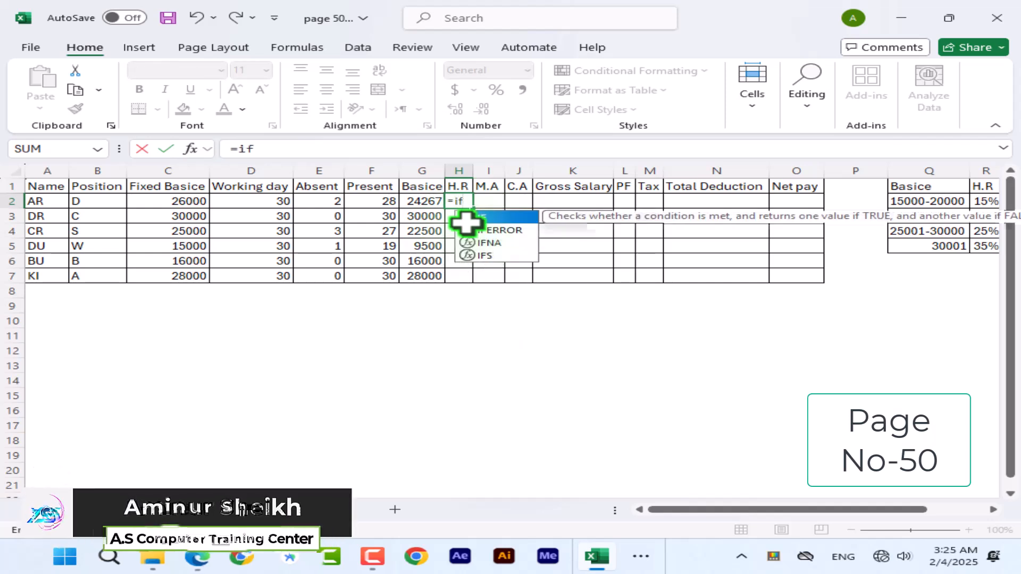
key("Tab")
type("and")
key("Tab")
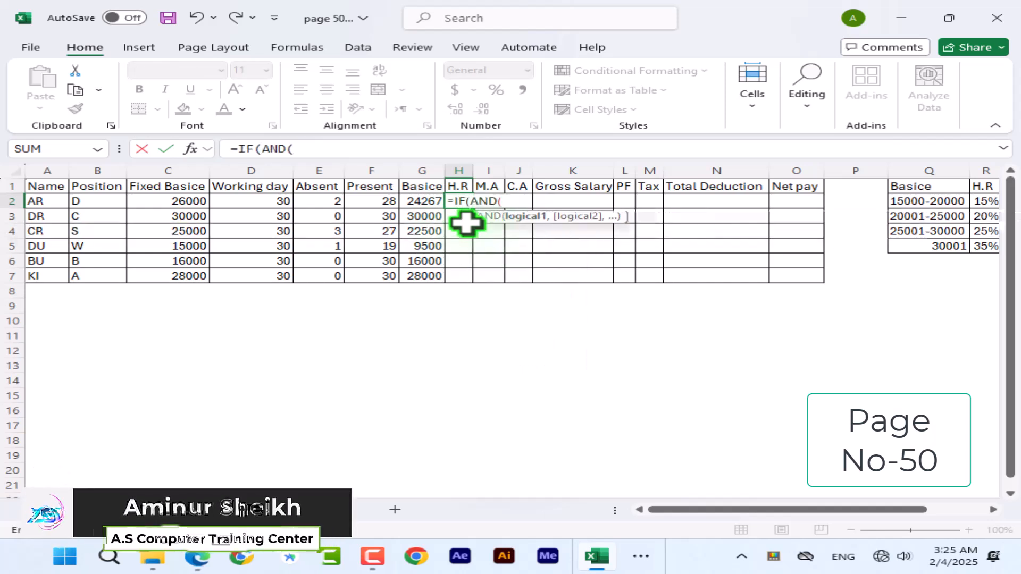
left_click(421, 200)
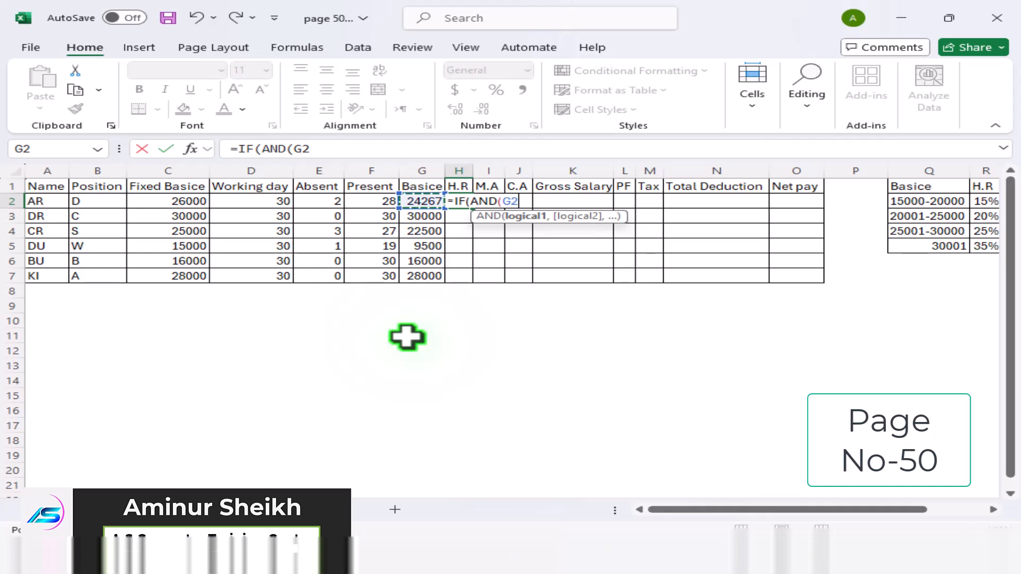
type(".")
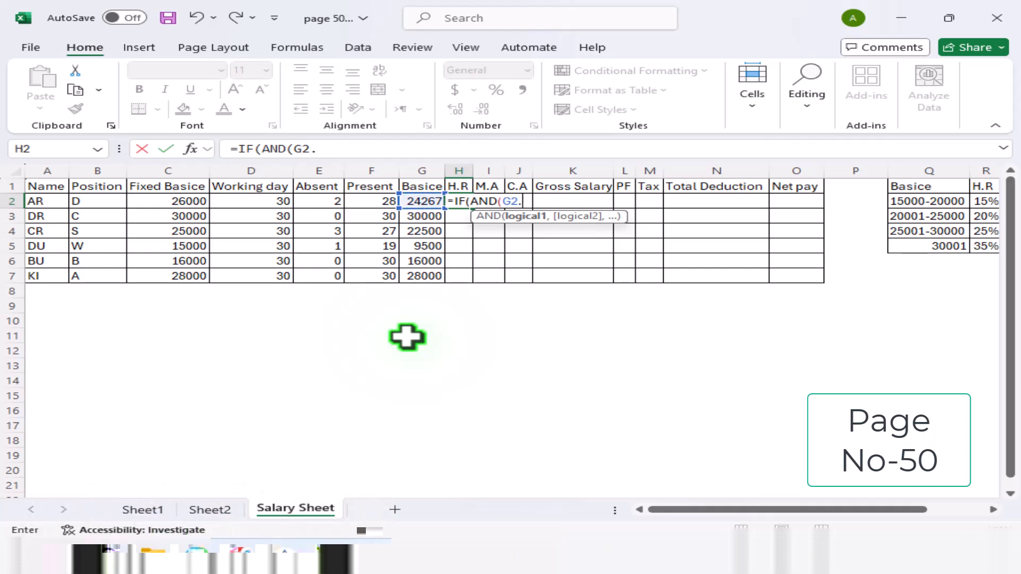
key("BackSpace")
type(">")
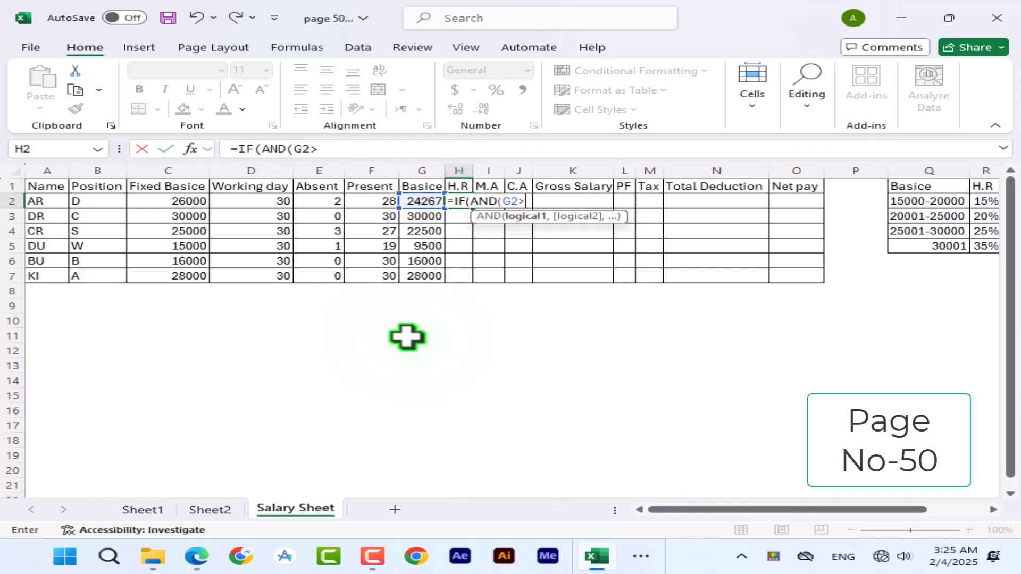
type("=15000")
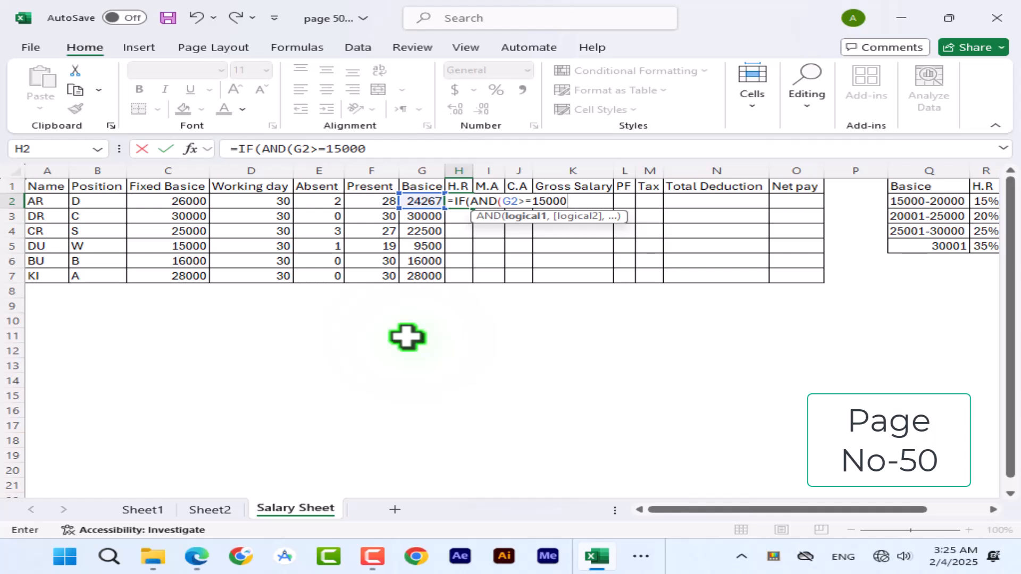
- Continue the H2 formula with the upper limit G2<=20000 and the result G2*15%, ending in a comma for the next condition
type(",")
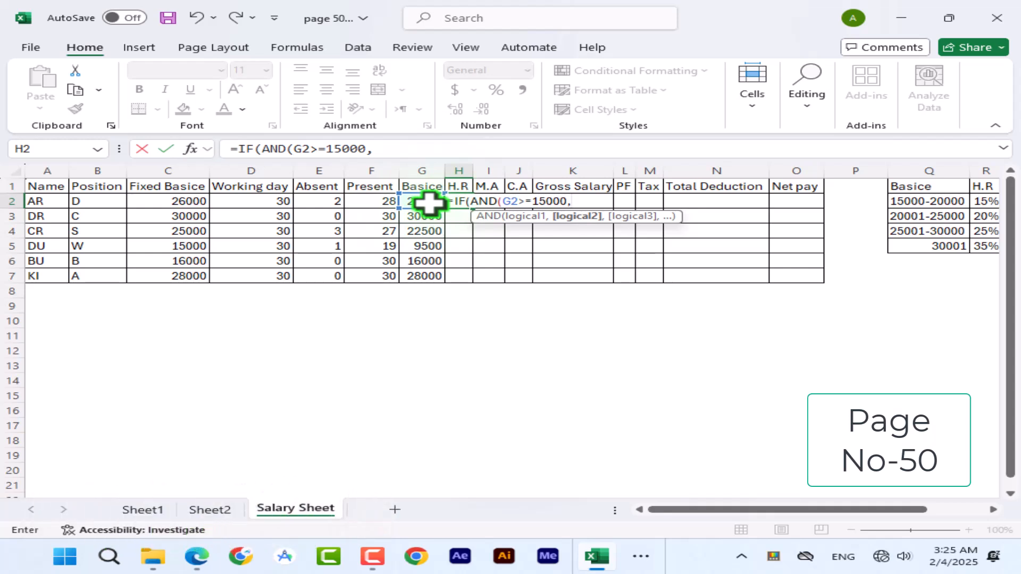
left_click(428, 202)
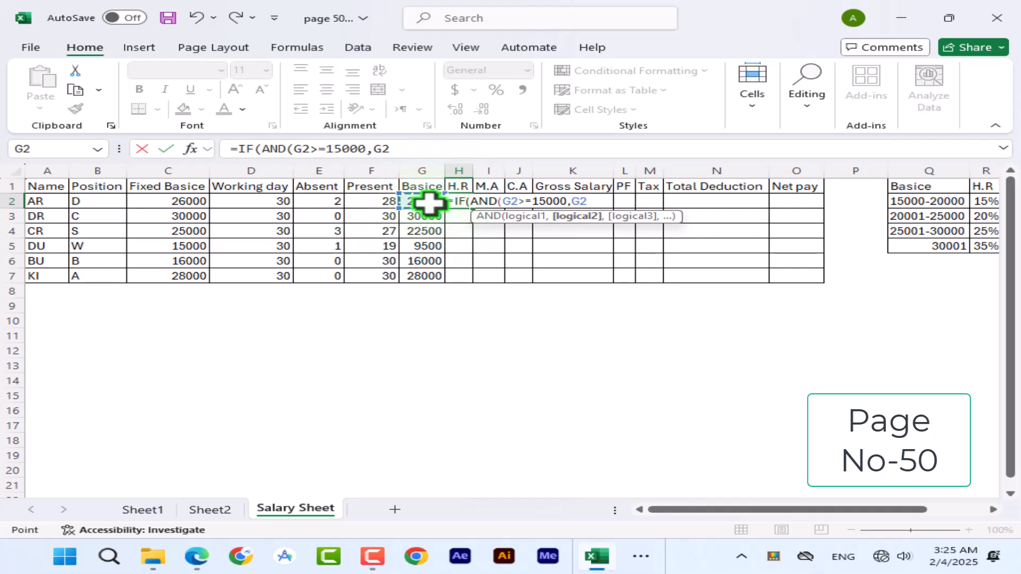
type("<=20000")
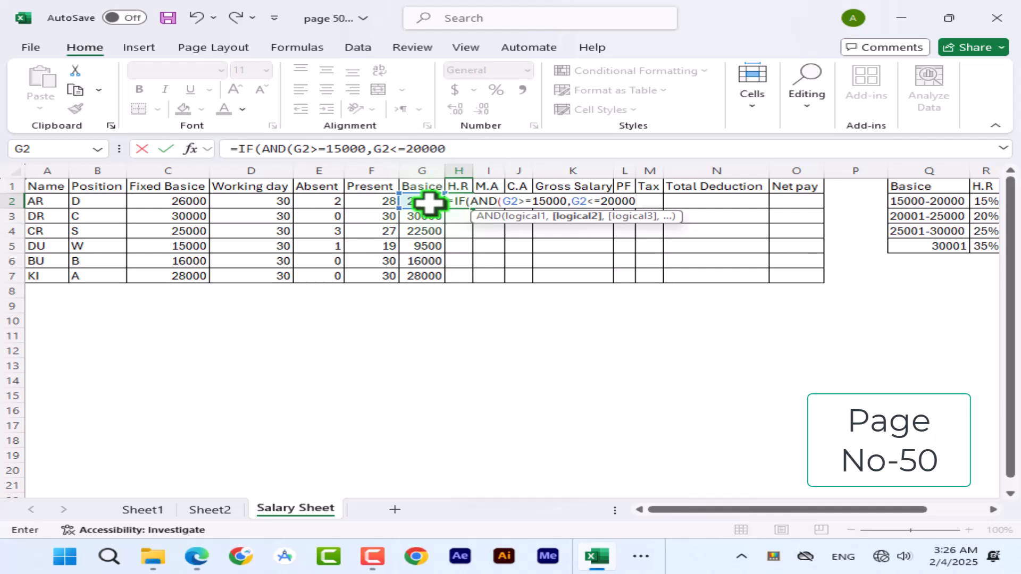
type("),")
left_click(428, 203)
type("*")
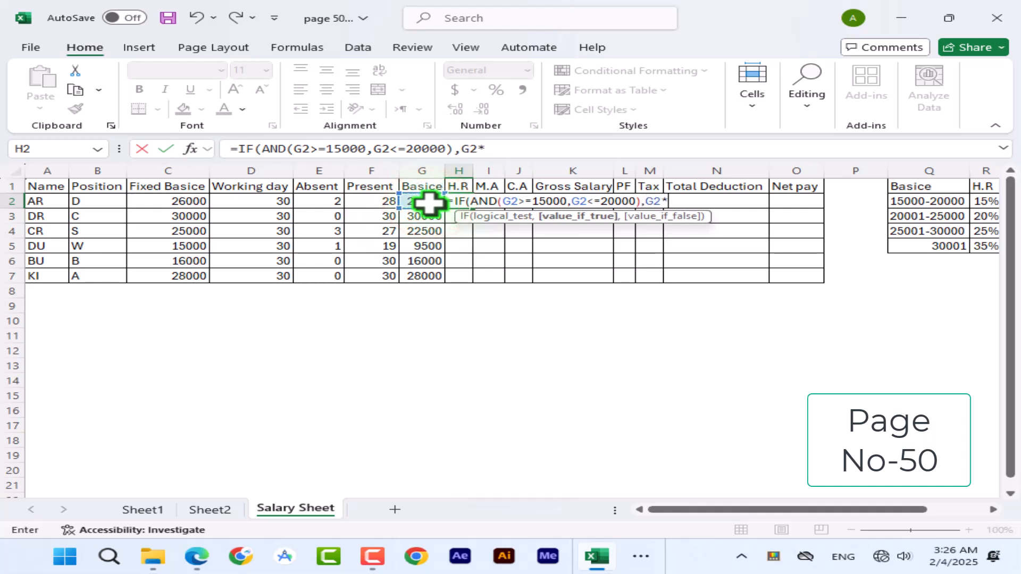
type("15%,")
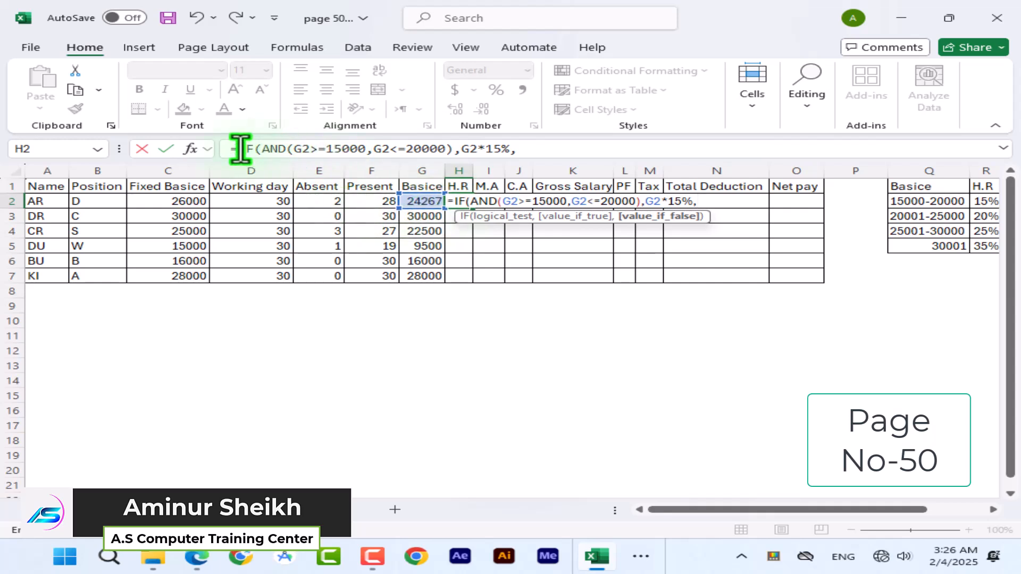
- Copy the clause IF(AND(G2>=15000,G2<=20000),G2*15%, and append it to the H2 formula as the second condition
left_click_drag(237, 149, 597, 155)
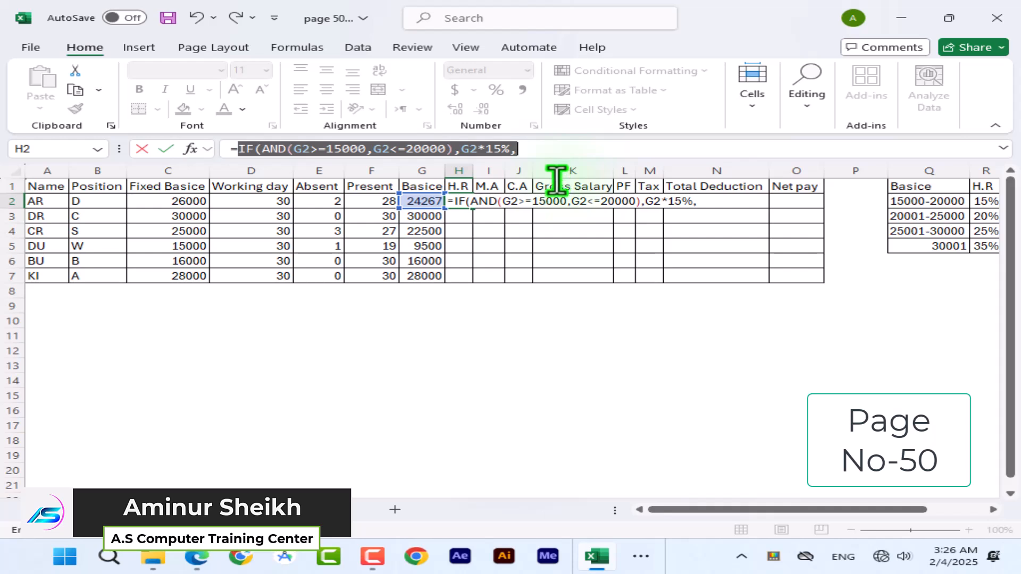
key("ctrl+c")
left_click(529, 152)
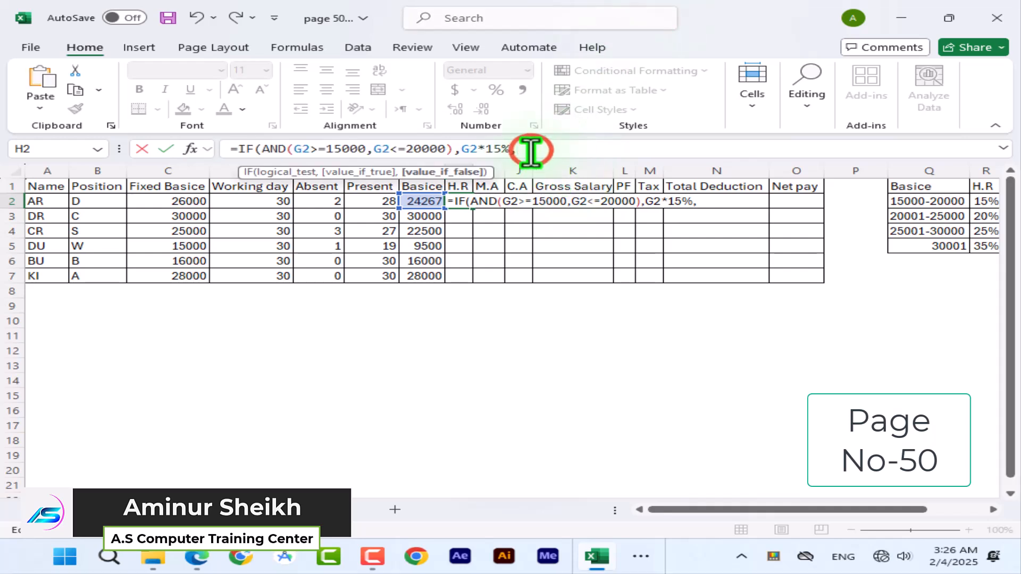
key("ctrl+v")
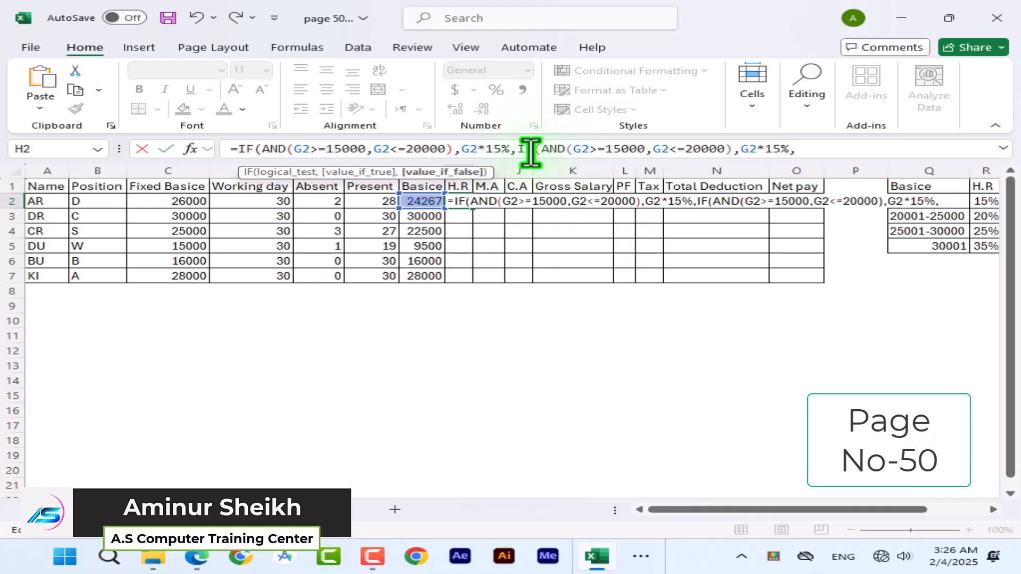
- Set the second clause's limits in the H2 formula to G2>=20001 and G2<=25000
left_click(622, 148)
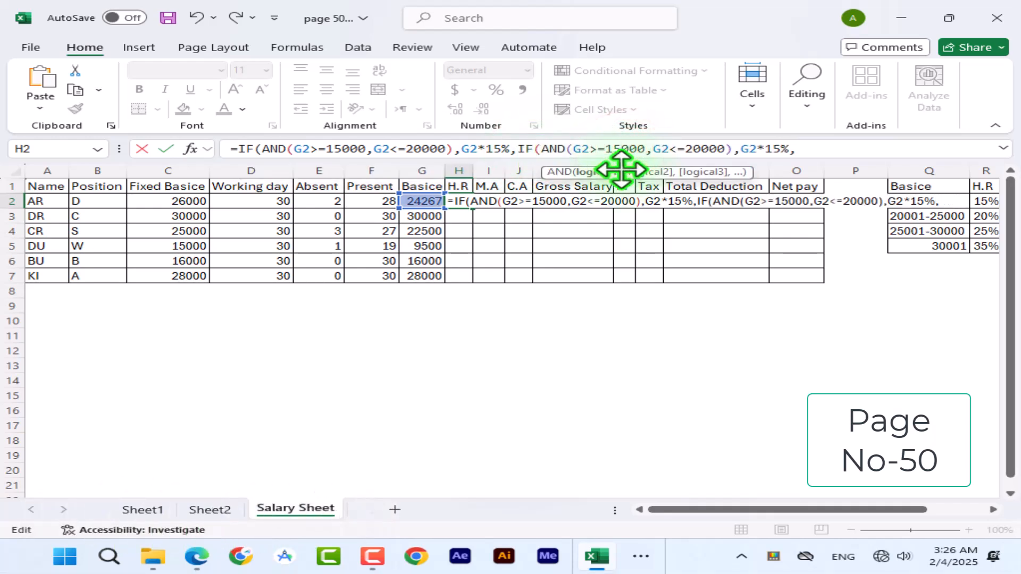
key("BackSpace")
key("BackSpace")
type("2*")
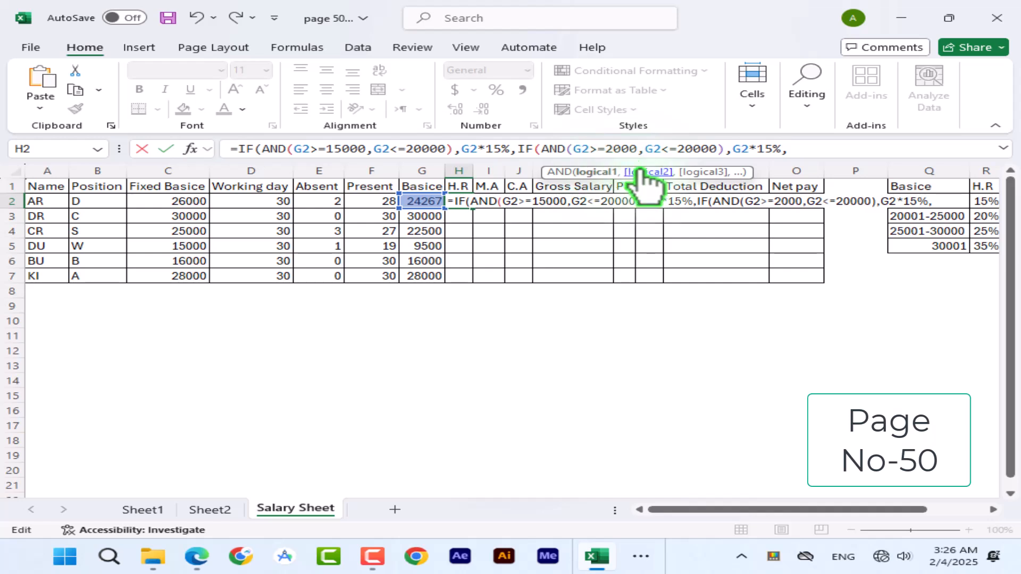
type("1")
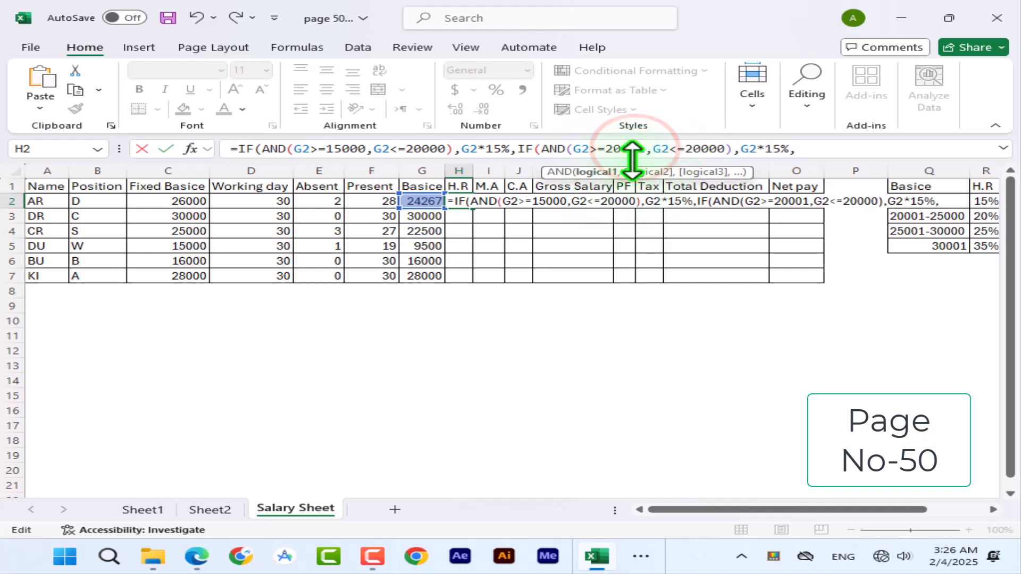
left_click(689, 148)
key("Delete")
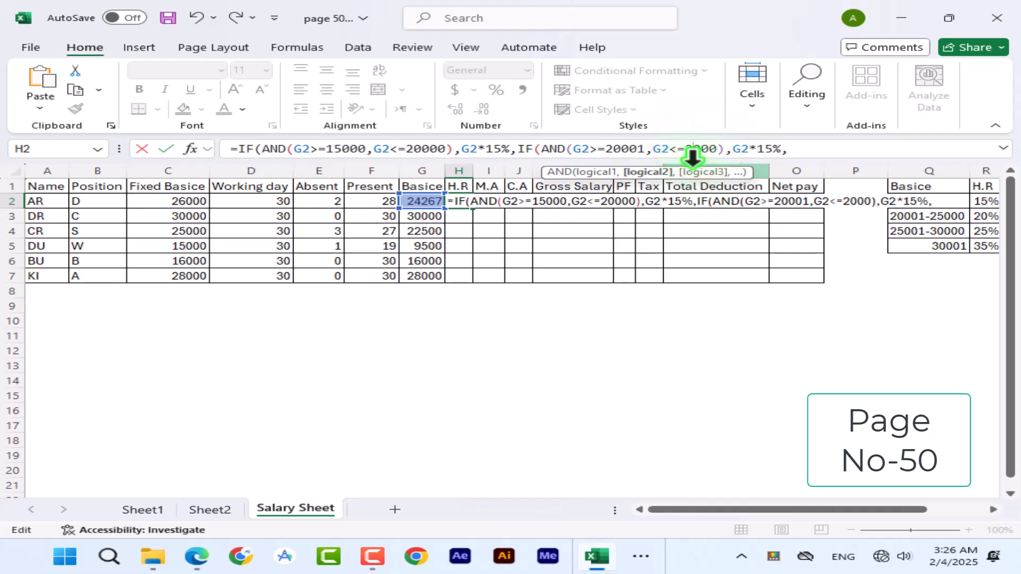
type("5")
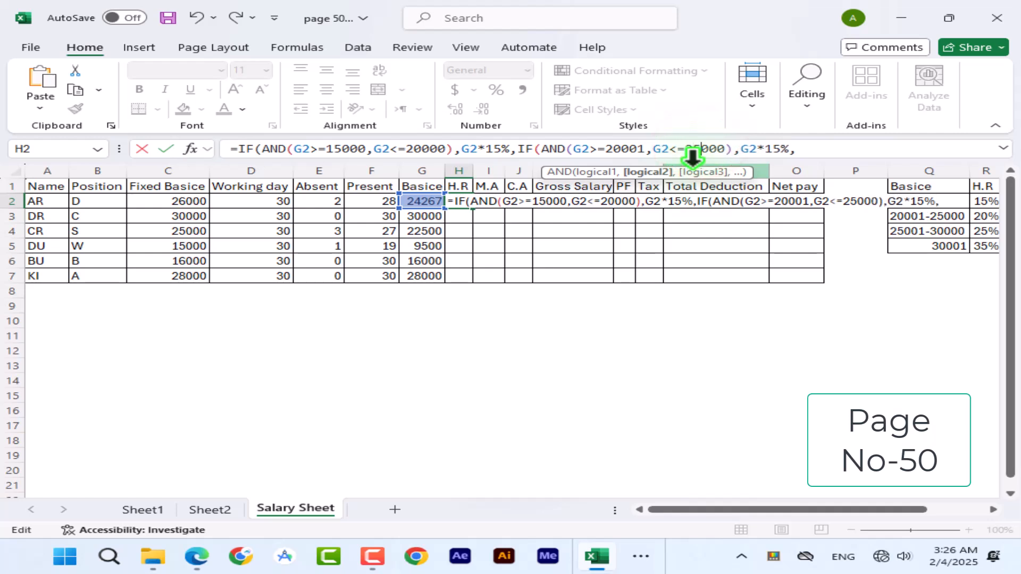
- Set the second clause's result in the H2 formula to G2*5%
left_click(779, 149)
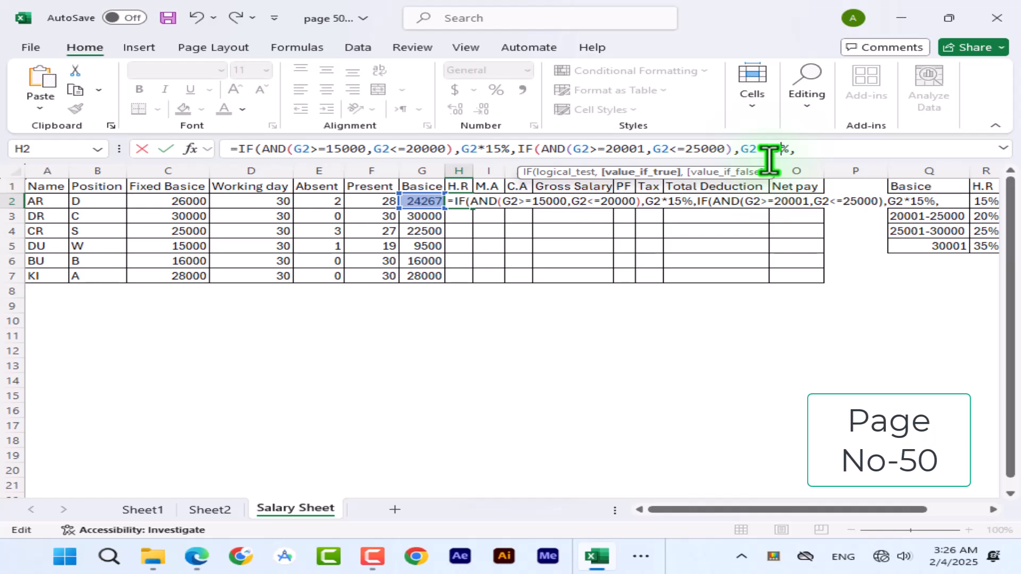
key("BackSpace")
key("BackSpace")
type("5")
- Append the copied IF(AND clause to the H2 formula as the third condition and go to its 15000 limit
left_click(798, 149)
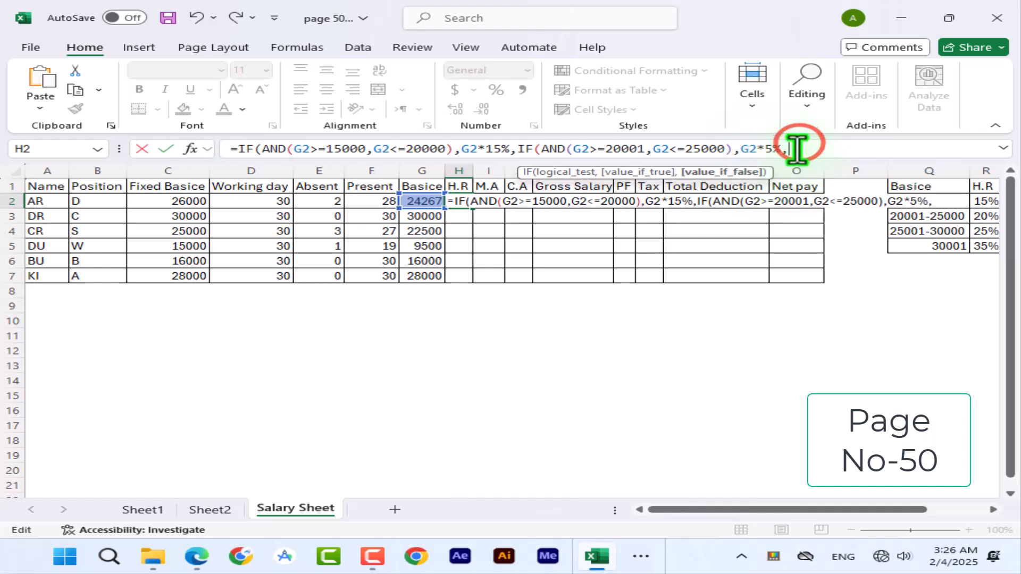
key("ctrl+v")
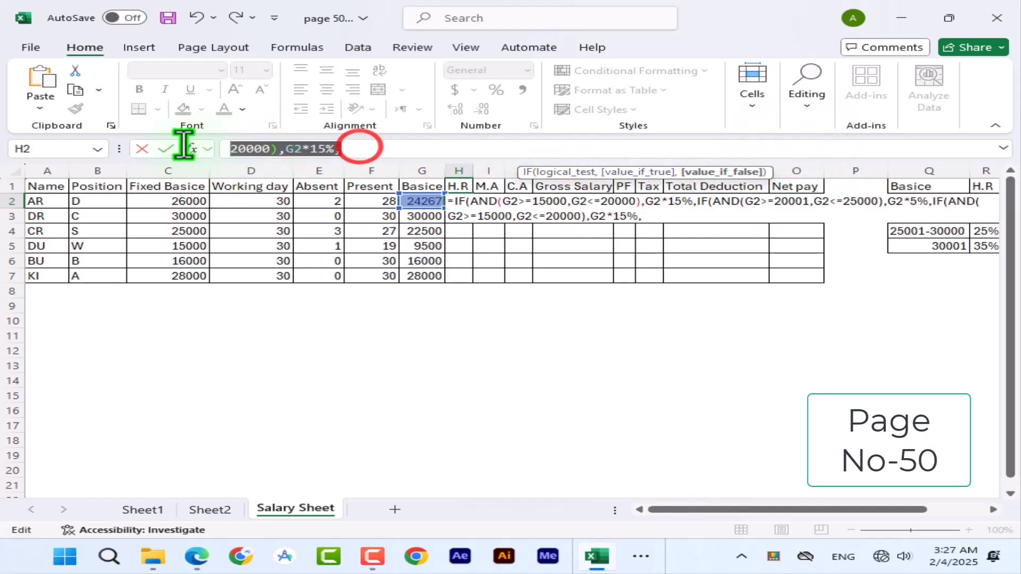
left_click(316, 149)
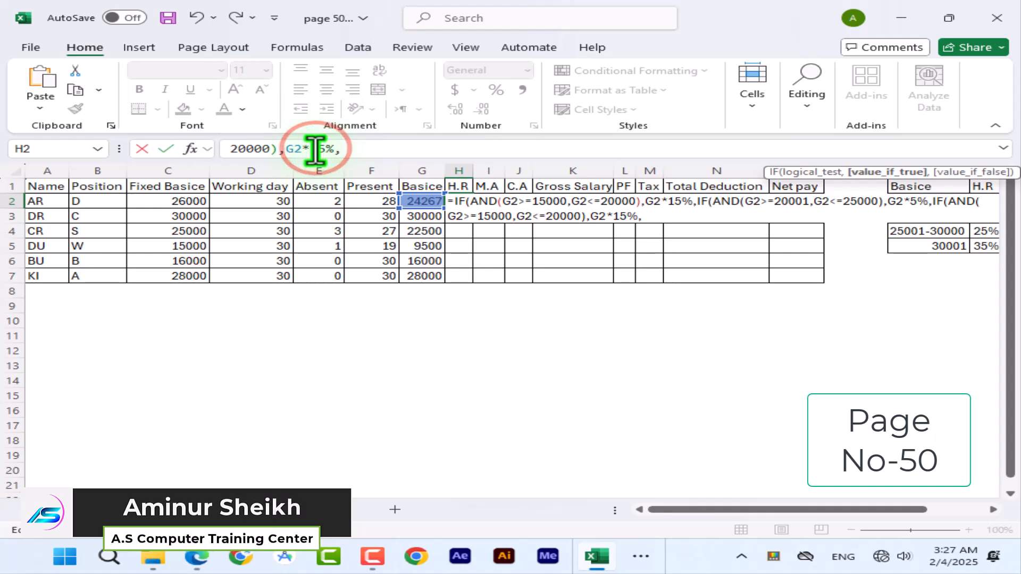
key("Left")
key("Left")
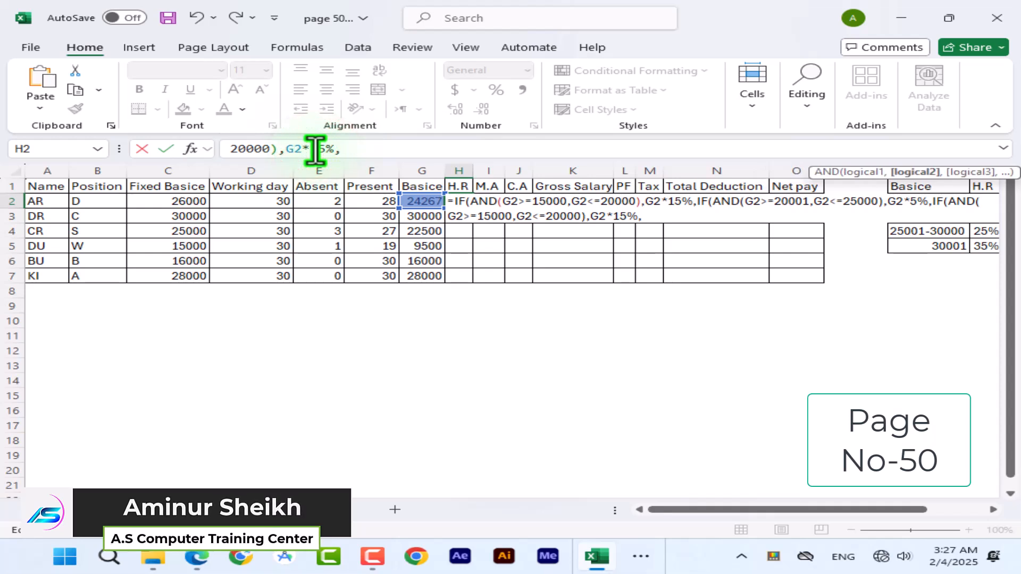
key("Left")
key("Left")
key("Left")
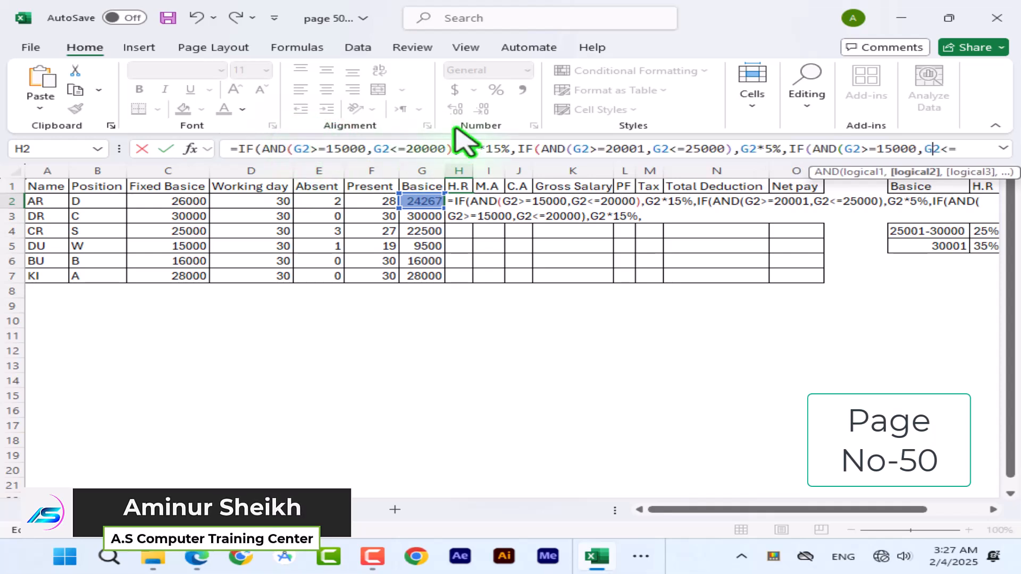
left_click(892, 149)
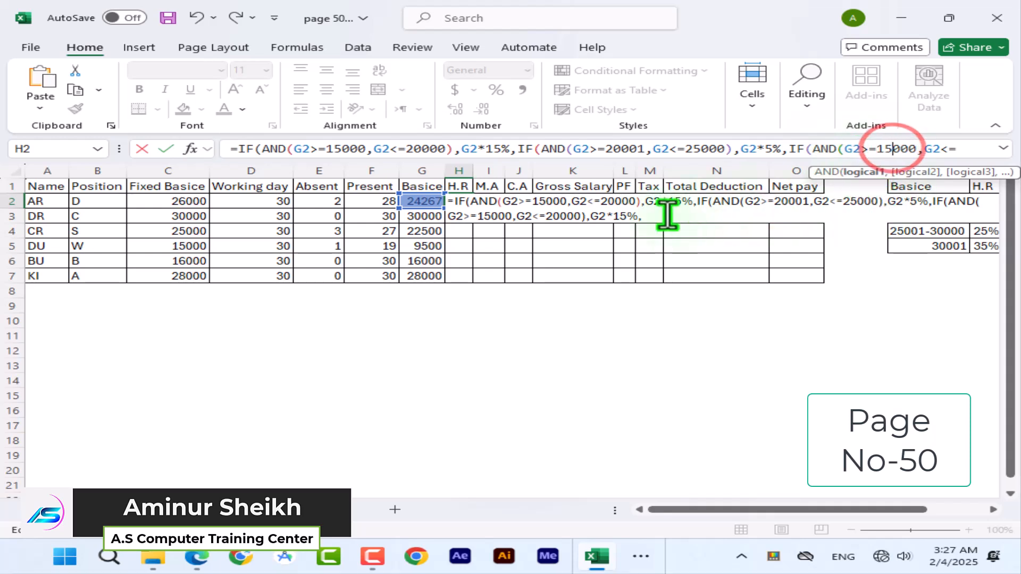
- Set the third clause's limits in the H2 formula to G2>=25001 and G2<=30000
left_click(487, 218)
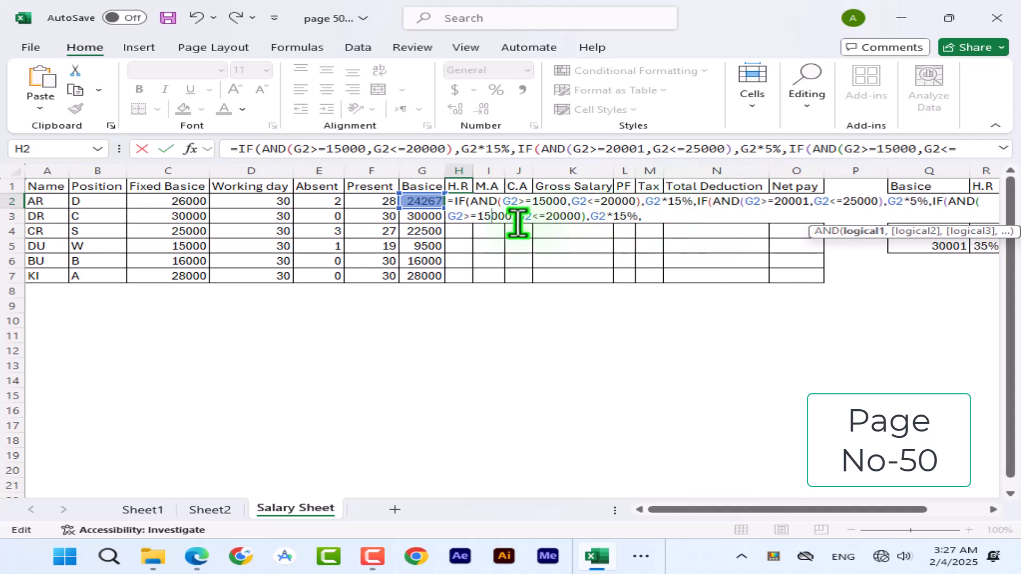
key("BackSpace")
type("2")
left_click(503, 216)
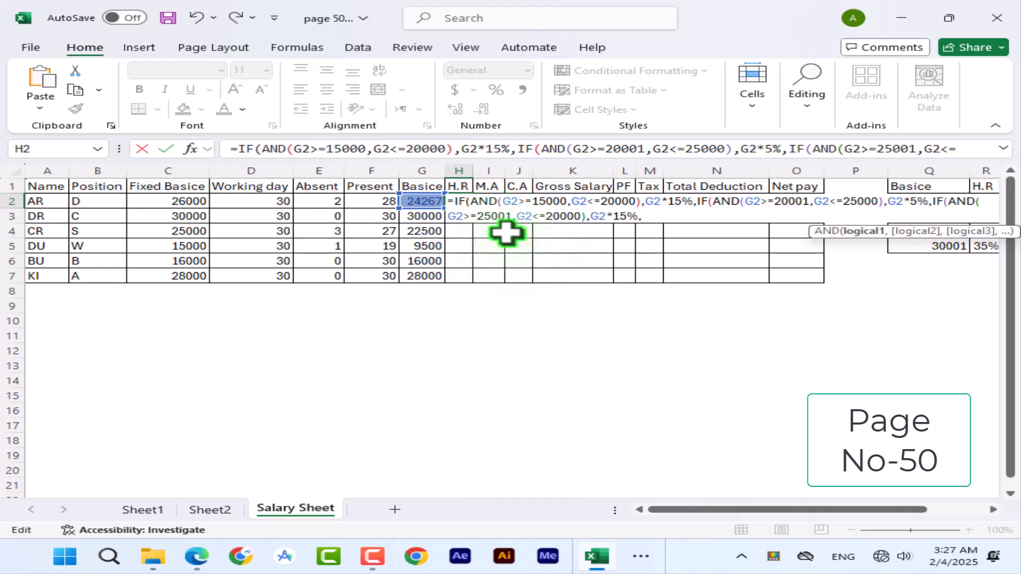
key("Delete")
type("1")
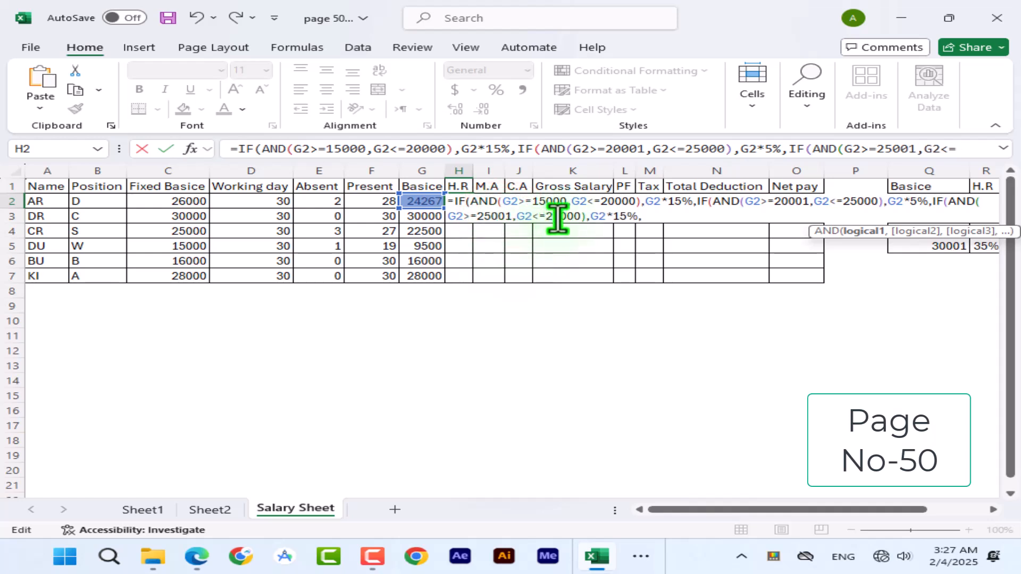
left_click(559, 216)
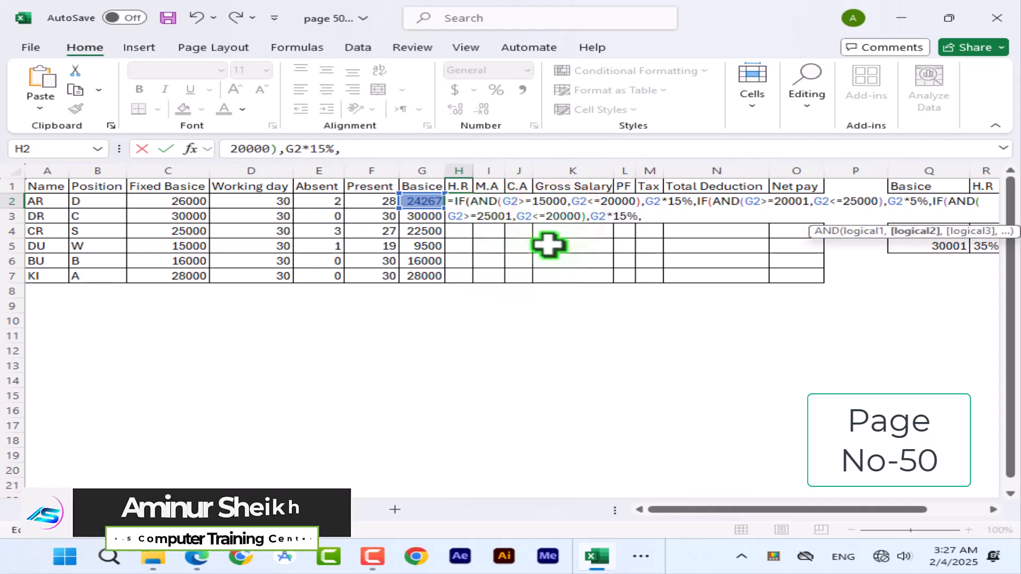
key("BackSpace")
key("BackSpace")
type("3")
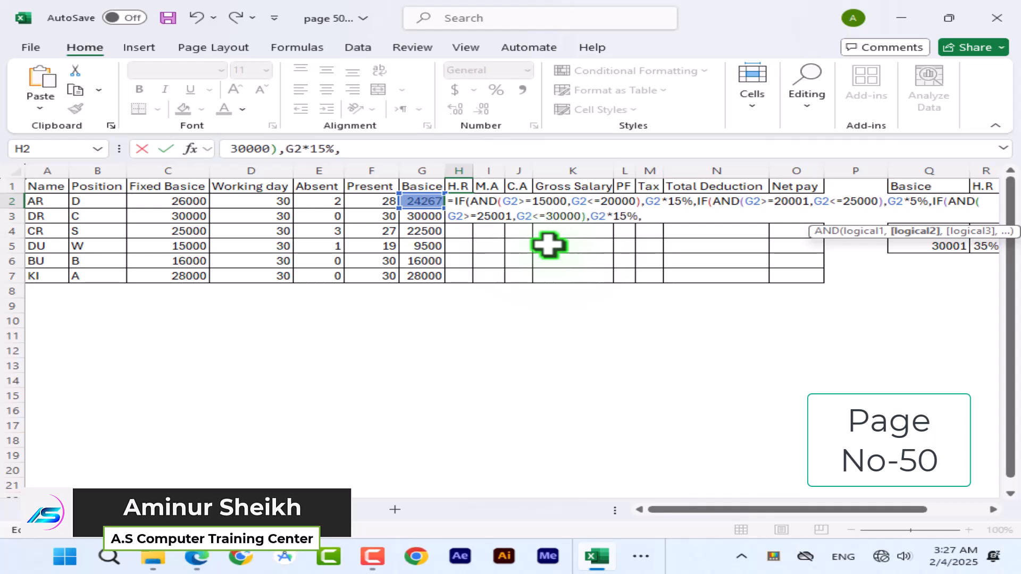
- Correct the second clause's result in the H2 formula to G2*20%
left_click(625, 216)
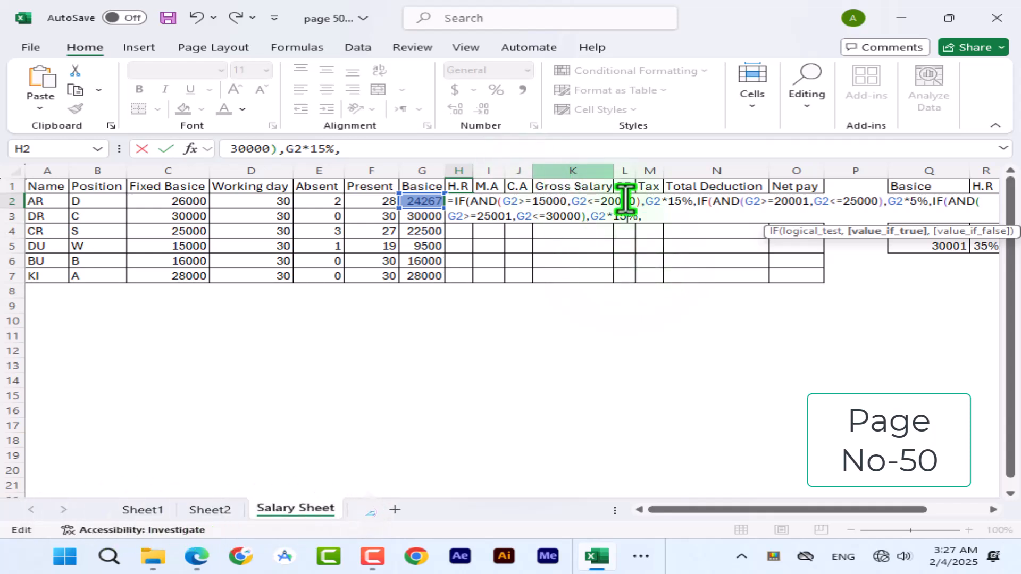
left_click(915, 202)
key("BackSpace")
type("20")
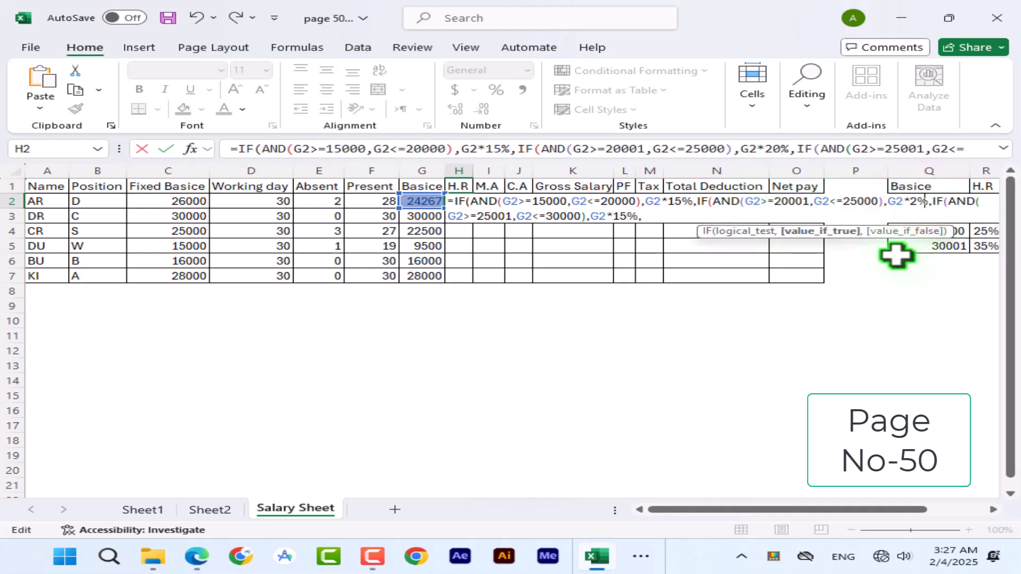
- Set the third clause's result in the H2 formula to G2*25% and append the final condition IF(G2>=30001
left_click(618, 215)
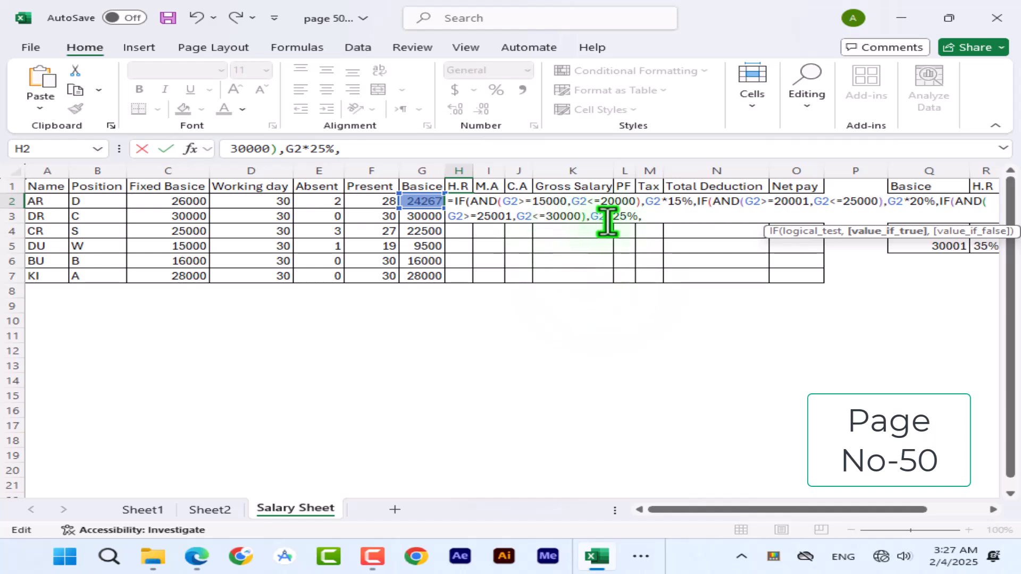
left_click(644, 216)
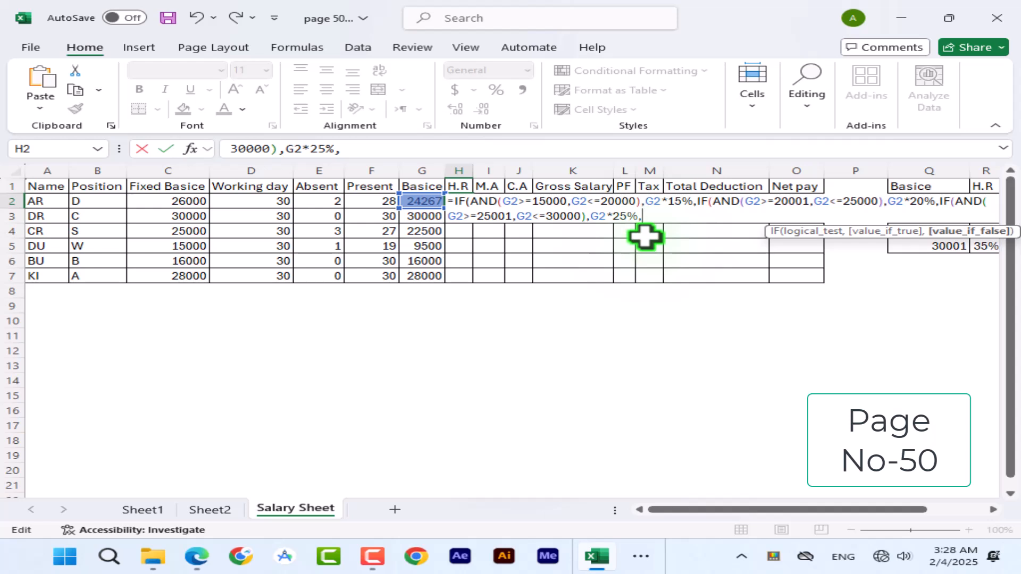
type("IF(")
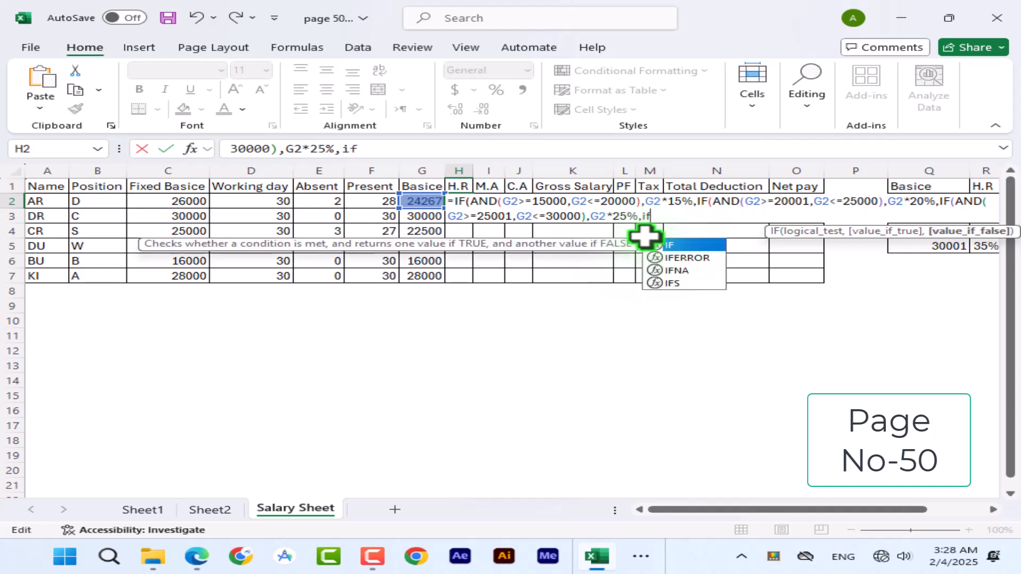
left_click(422, 201)
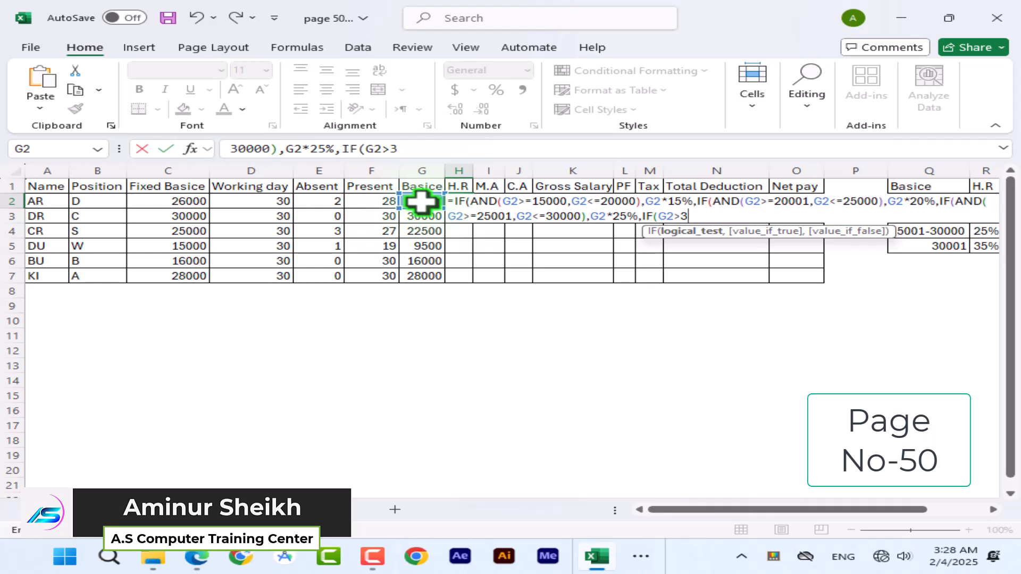
type(">=30001")
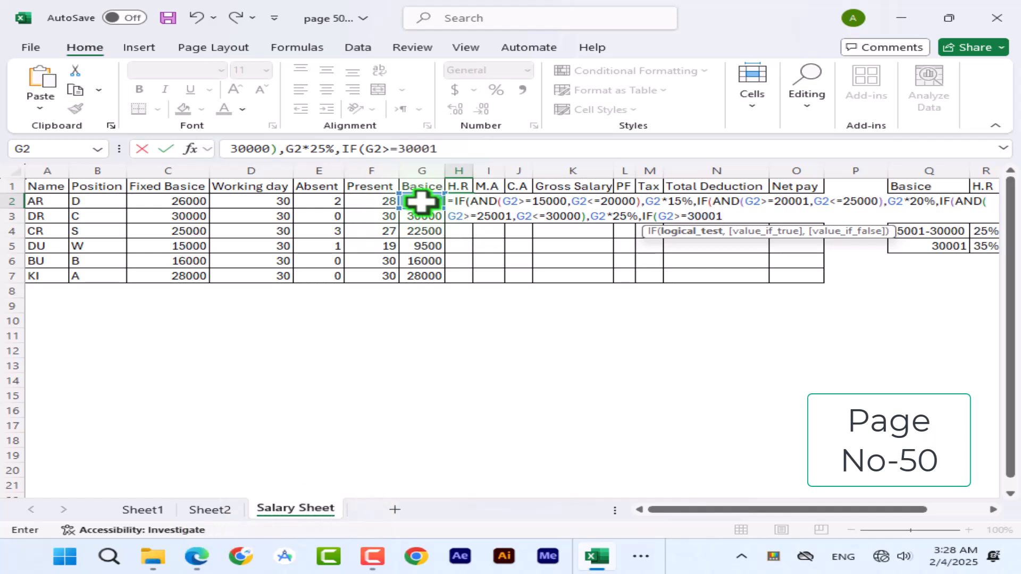
- Give the final clause in H2 the result G2*35% and enter the formula, accepting the closing-bracket correction
type(",")
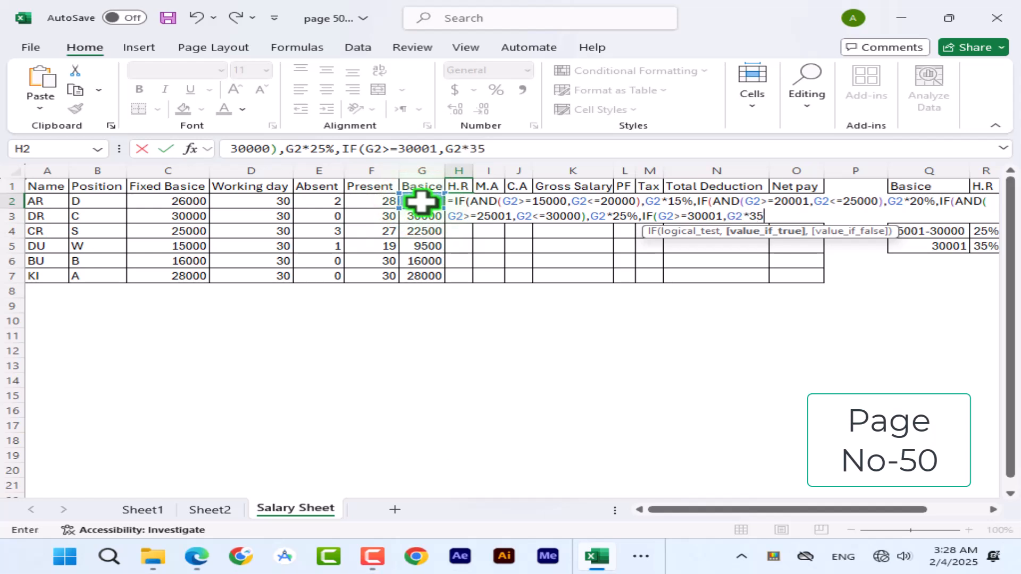
type("%")
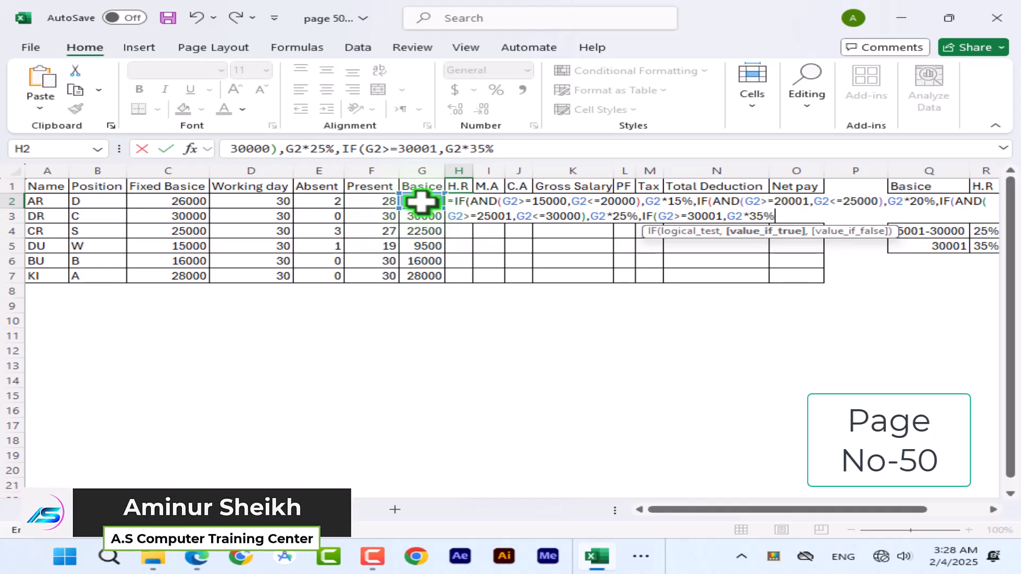
key("Return")
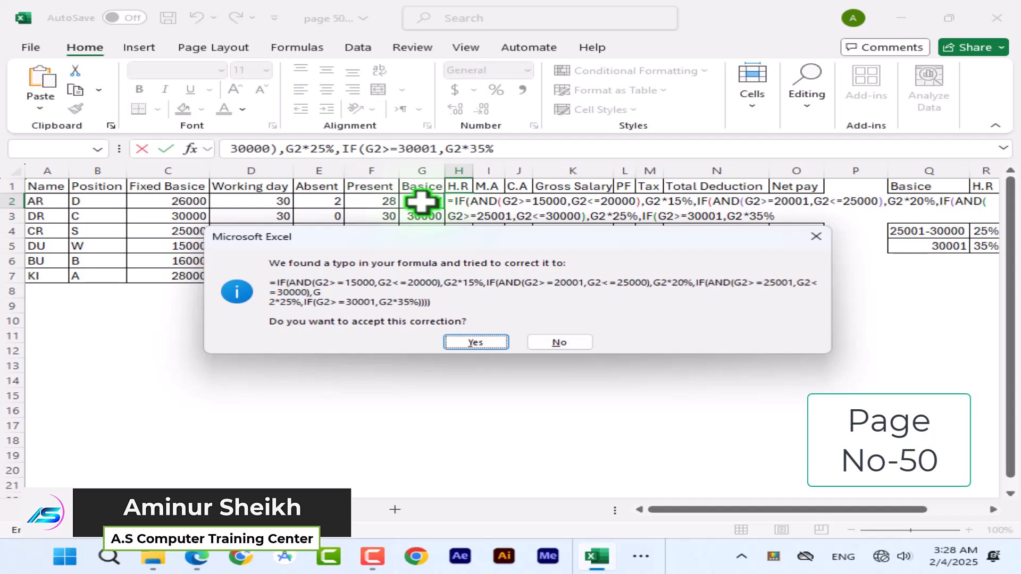
key("Return")
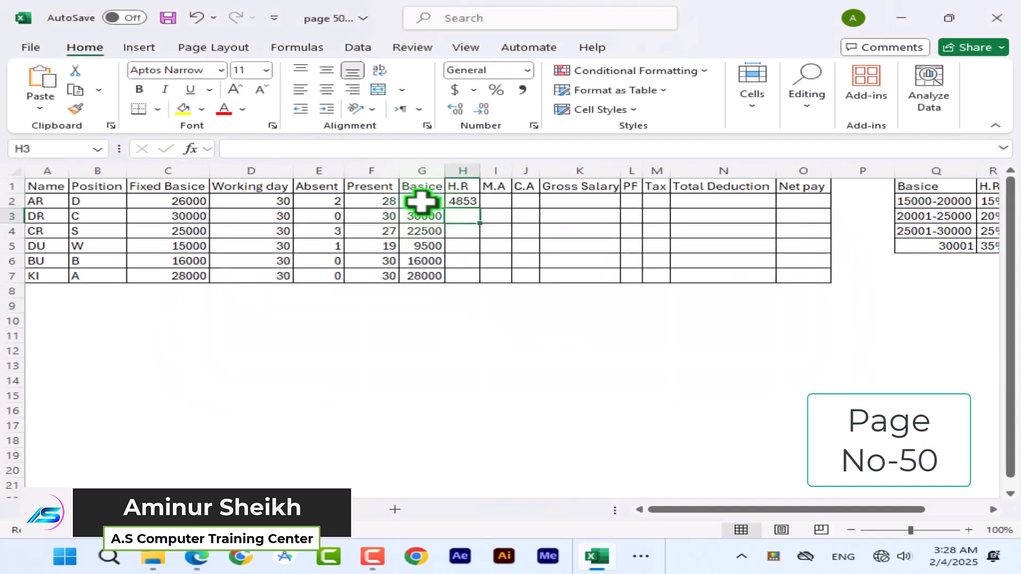
- Fill the H.R formula from H2 down to H7 and fit column H to its contents
left_click(461, 201)
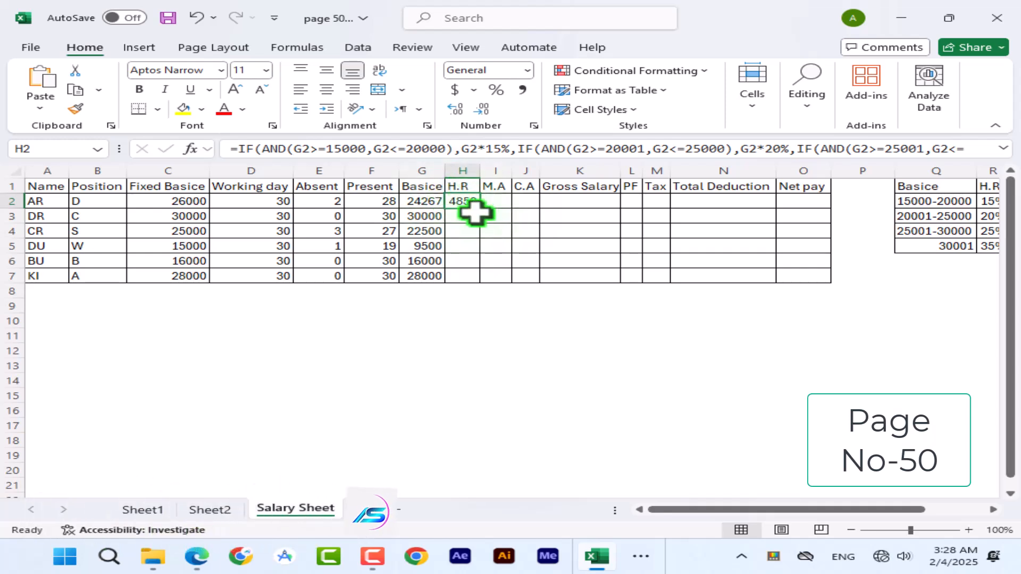
left_click_drag(481, 208, 473, 287)
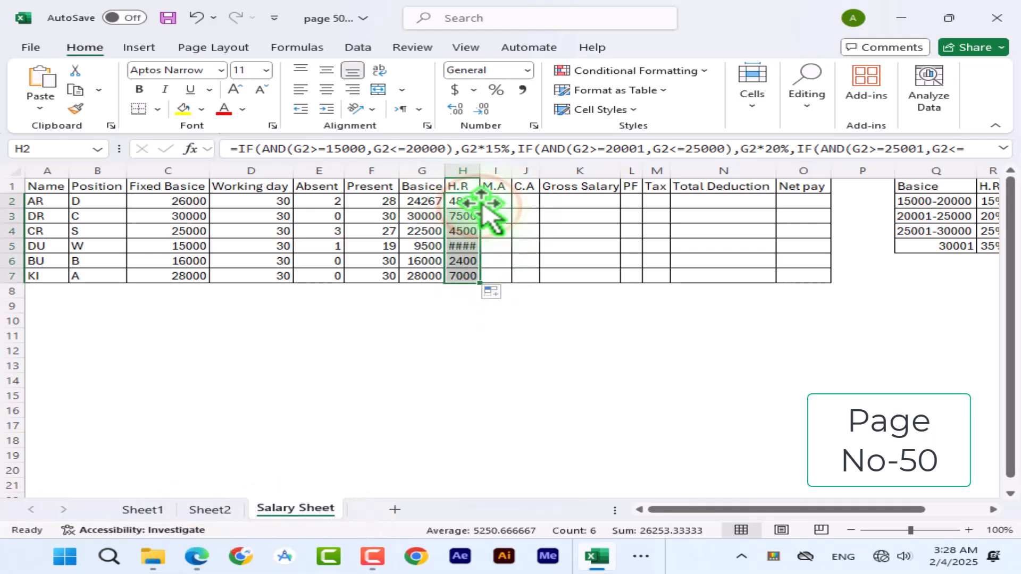
double_click(477, 173)
left_click(492, 246)
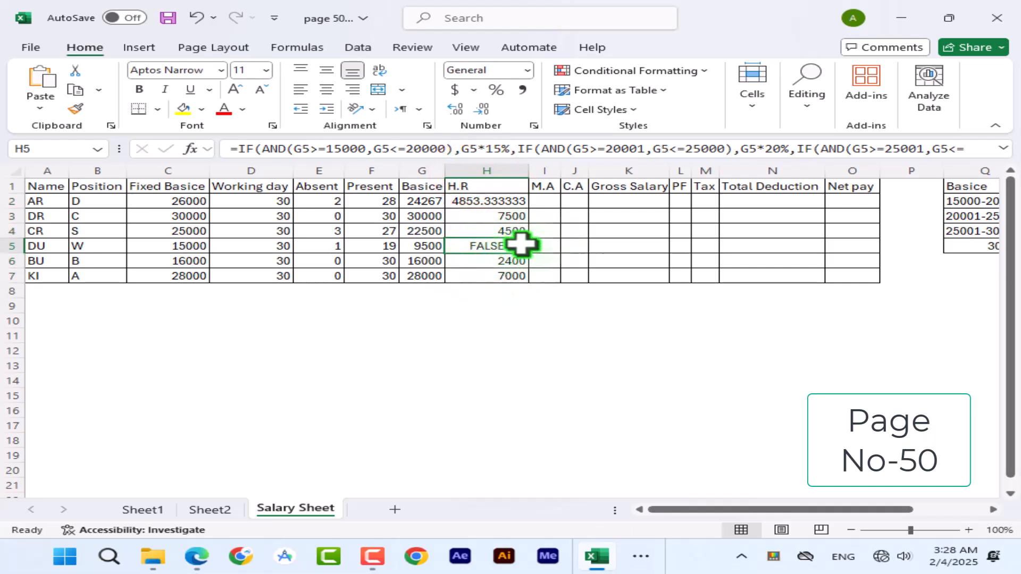
left_click(792, 150)
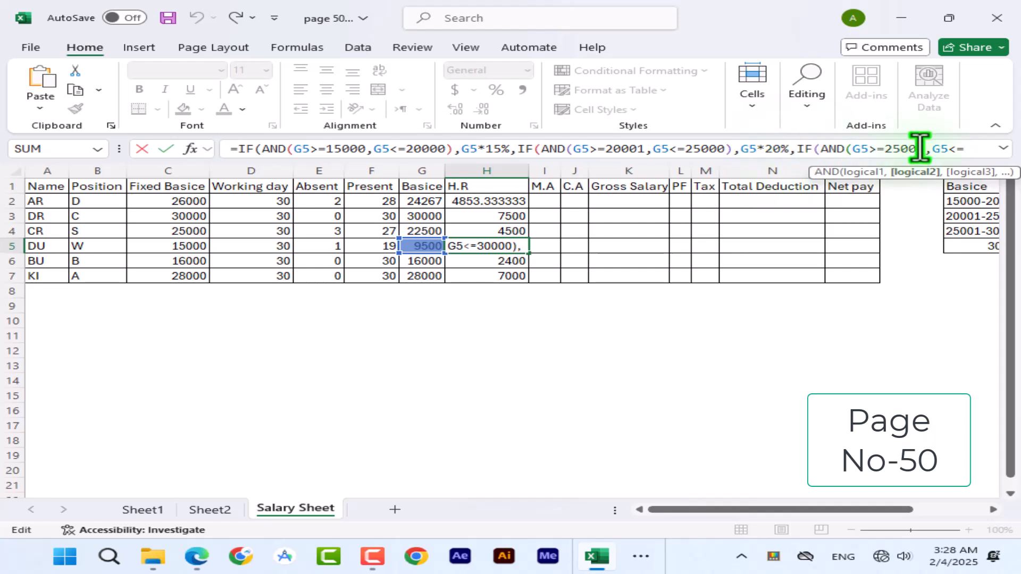
key("Escape")
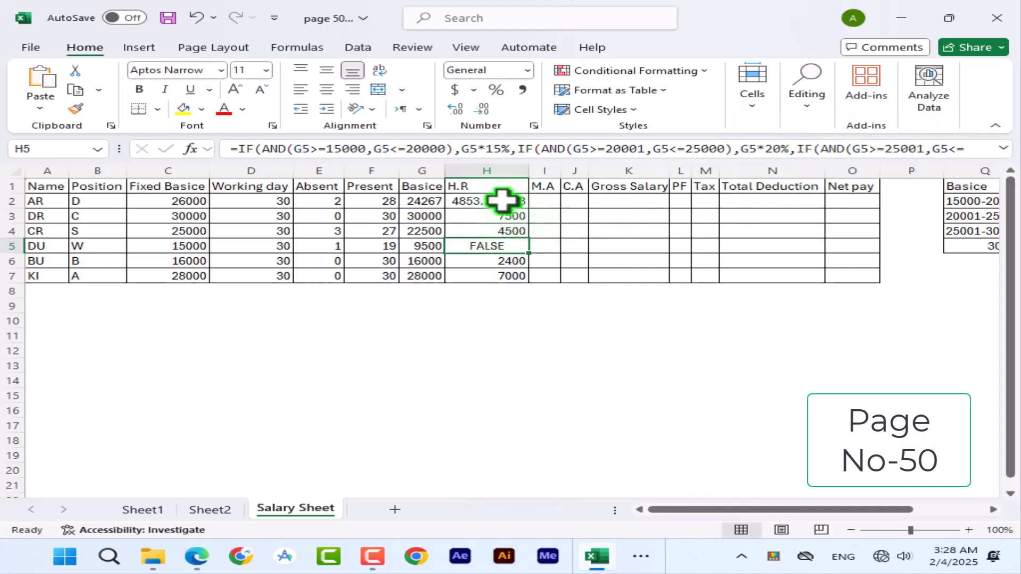
- Add "" as the final IF's false result in the H2 formula and refill it down to H7
left_click(501, 199)
double_click(501, 199)
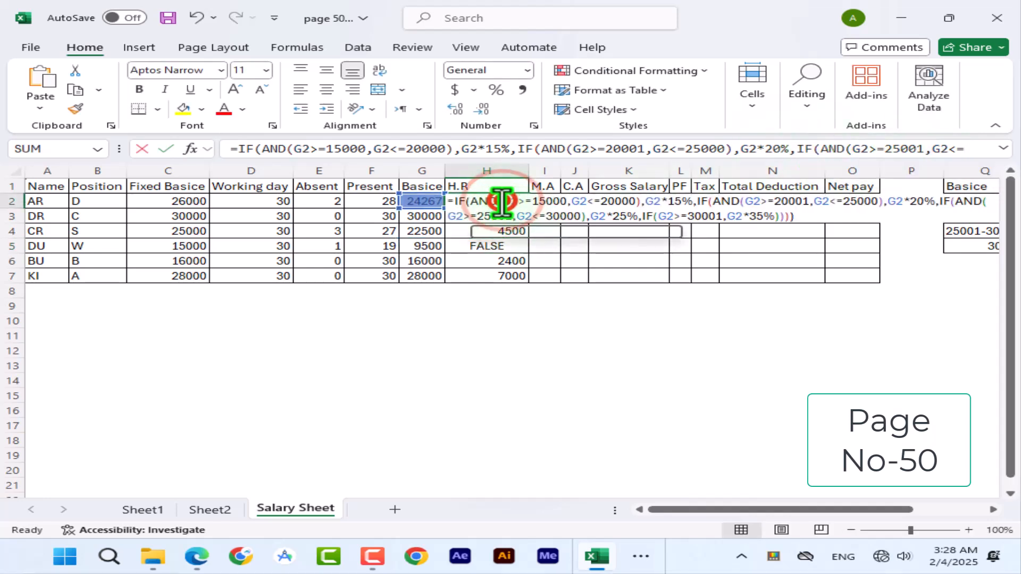
left_click(758, 215)
type(",")
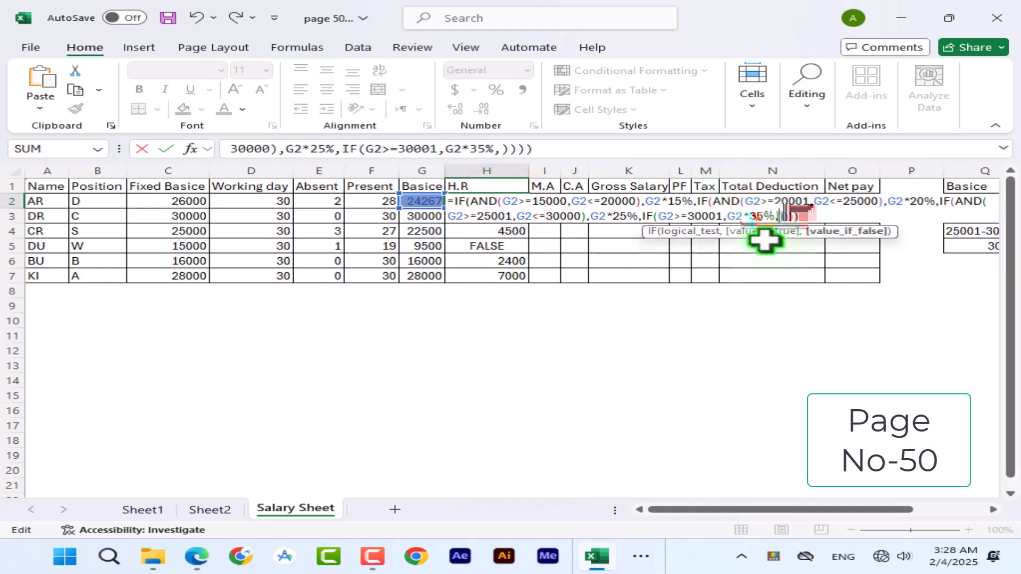
type("\"\"")
key("Return")
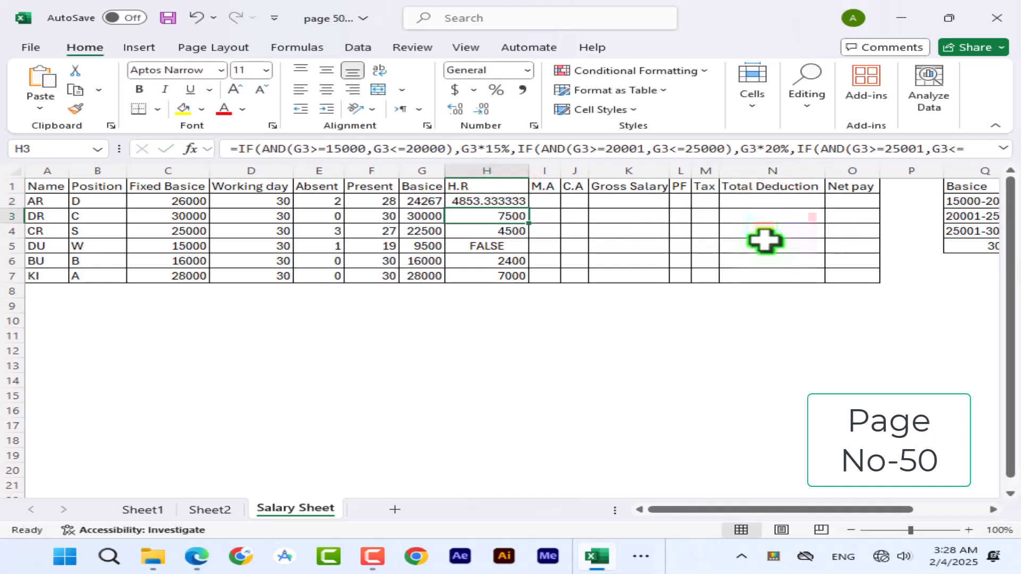
left_click(463, 201)
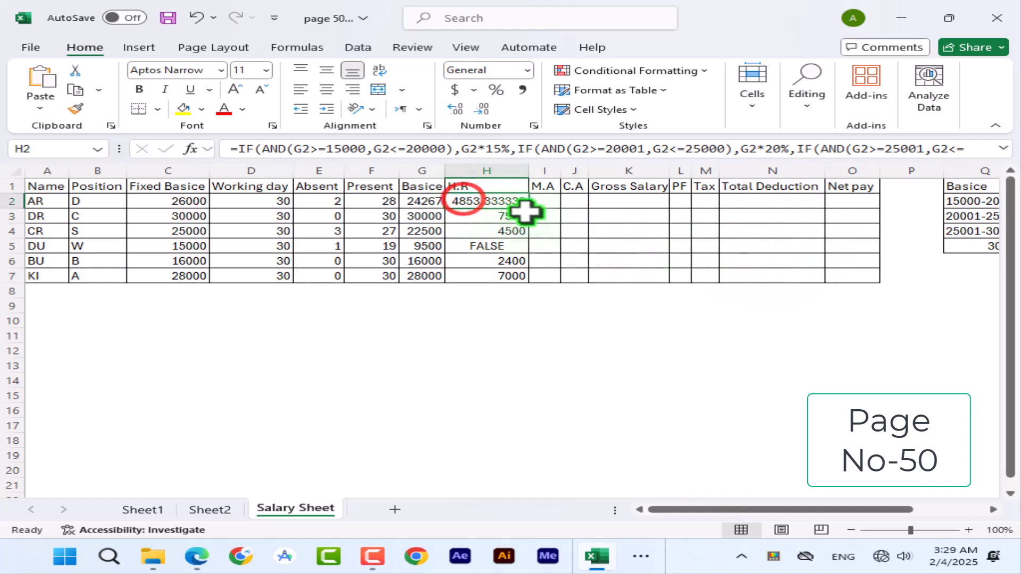
double_click(529, 210)
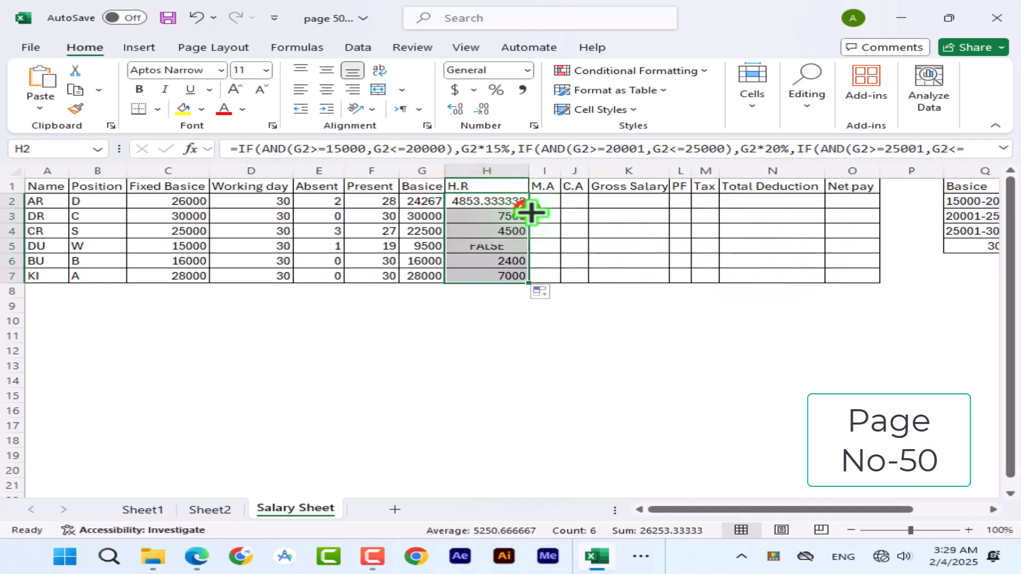
- Show the H.R value in H2 without decimals and fit column H to its contents
left_click(482, 204)
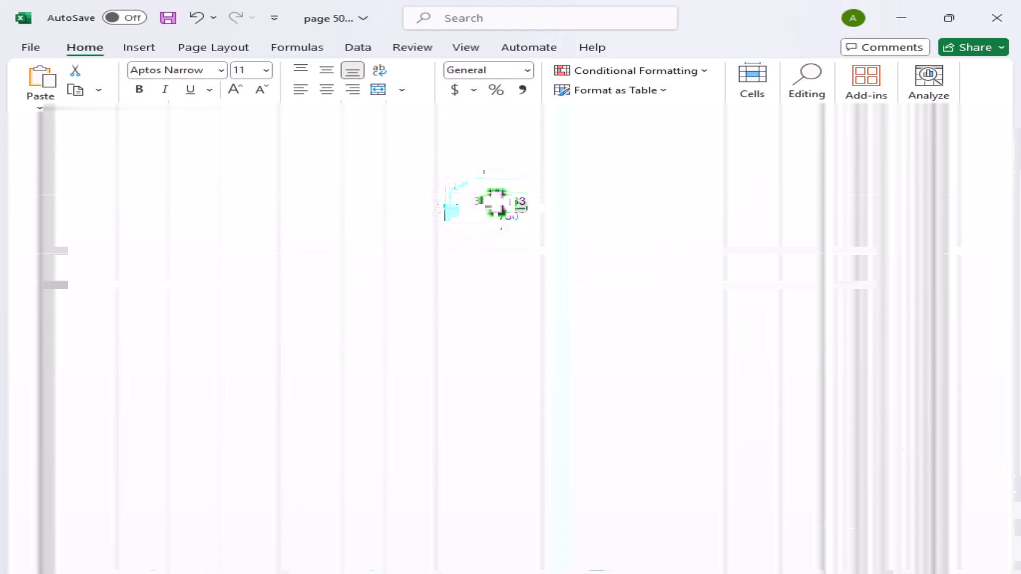
left_click(479, 110)
left_click(479, 110)
left_click(478, 110)
left_click(479, 110)
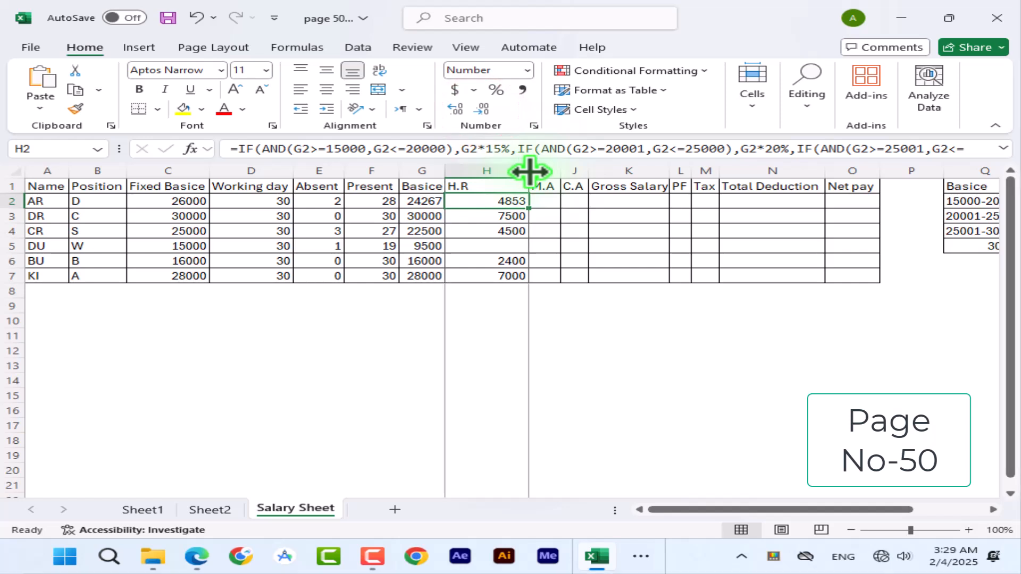
left_click(529, 171)
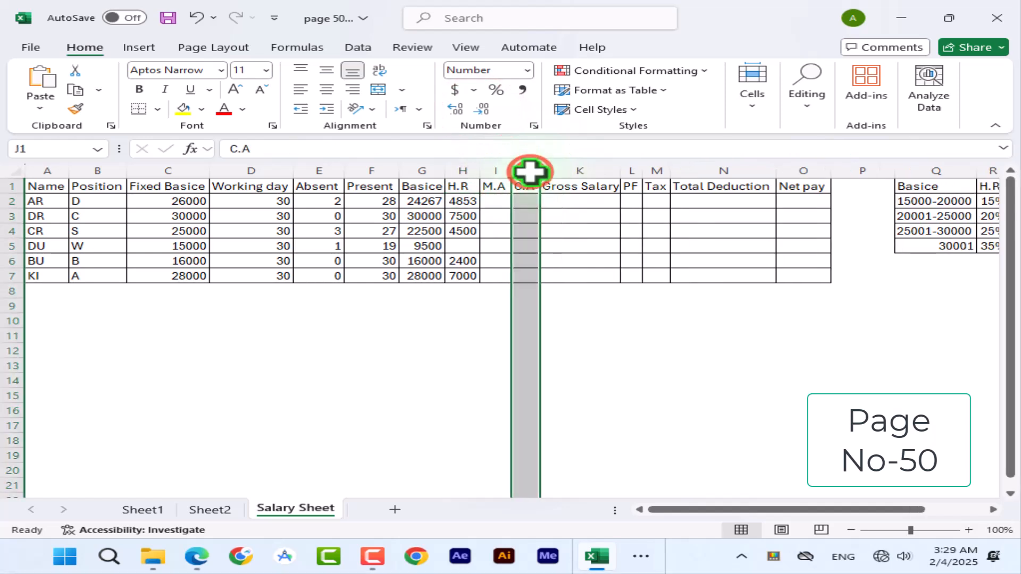
- Copy the complete formula text from H2 and paste it into the M.A cell I2
left_click(492, 201)
left_click(463, 202)
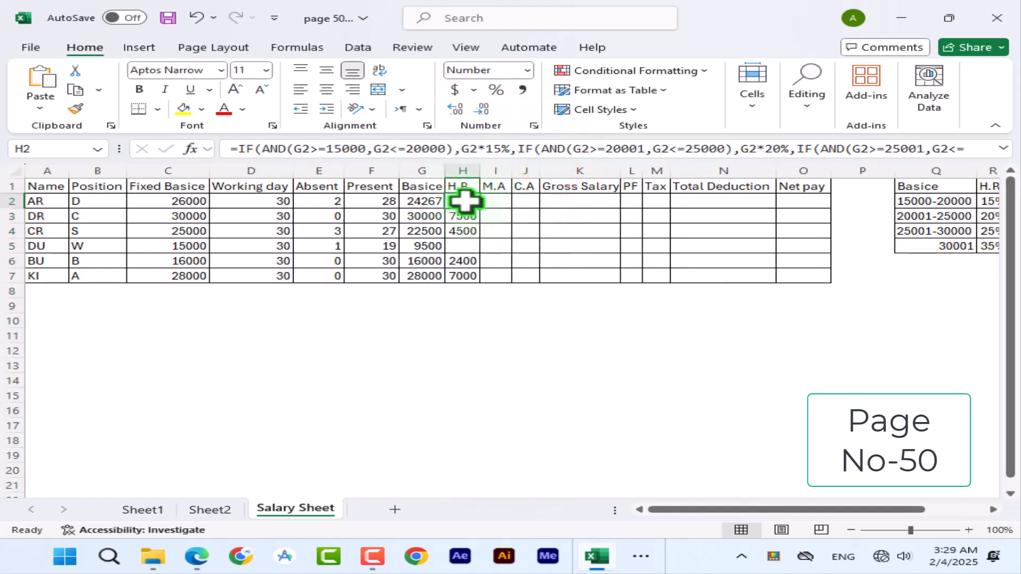
left_click(228, 148)
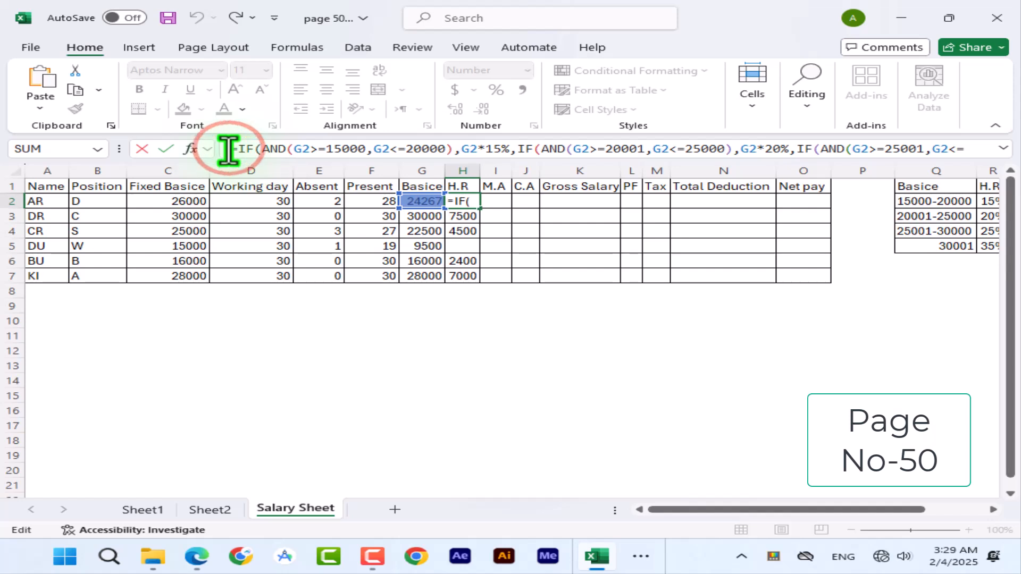
key("ctrl+shift+End")
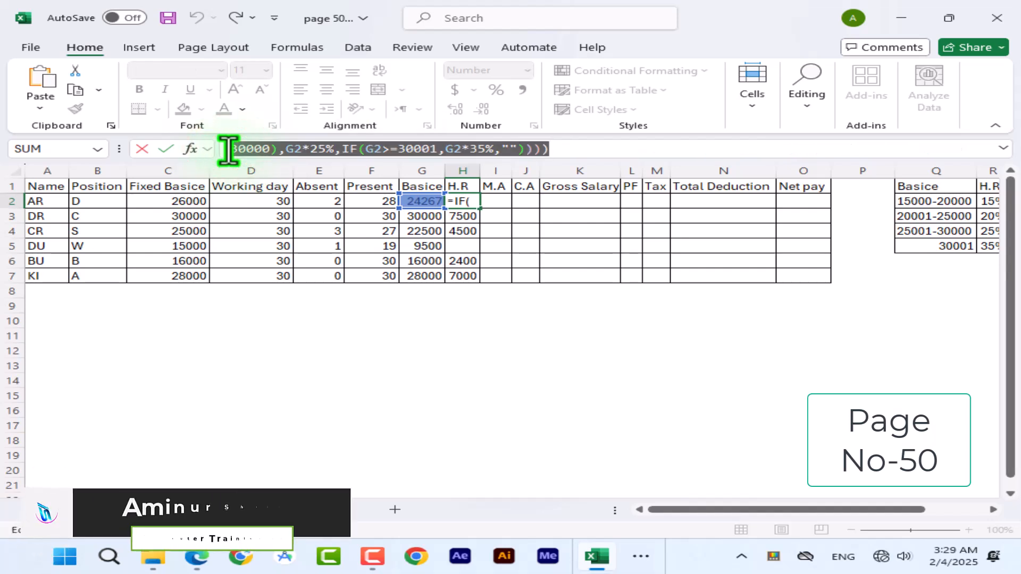
key("Escape")
left_click(495, 201)
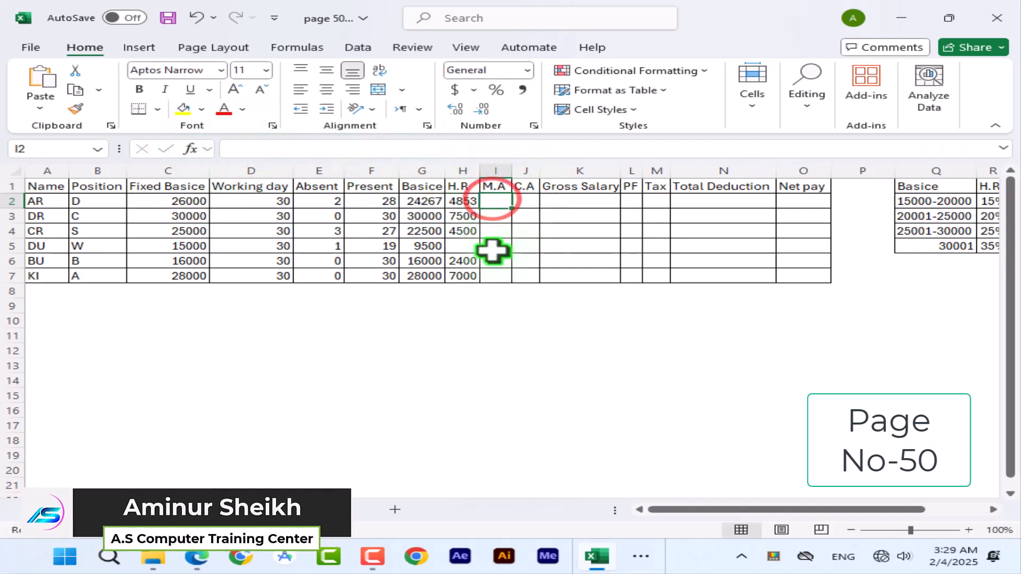
key("ctrl+v")
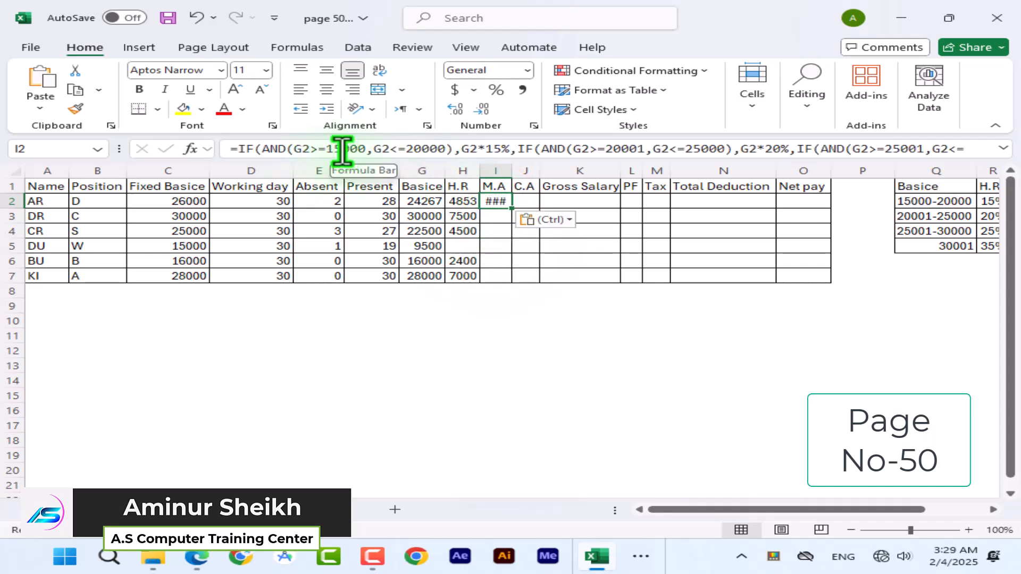
- Set the first clause's result in the I2 formula to G2*5% and the second clause's to G2*10%
left_click(488, 149)
key("Delete")
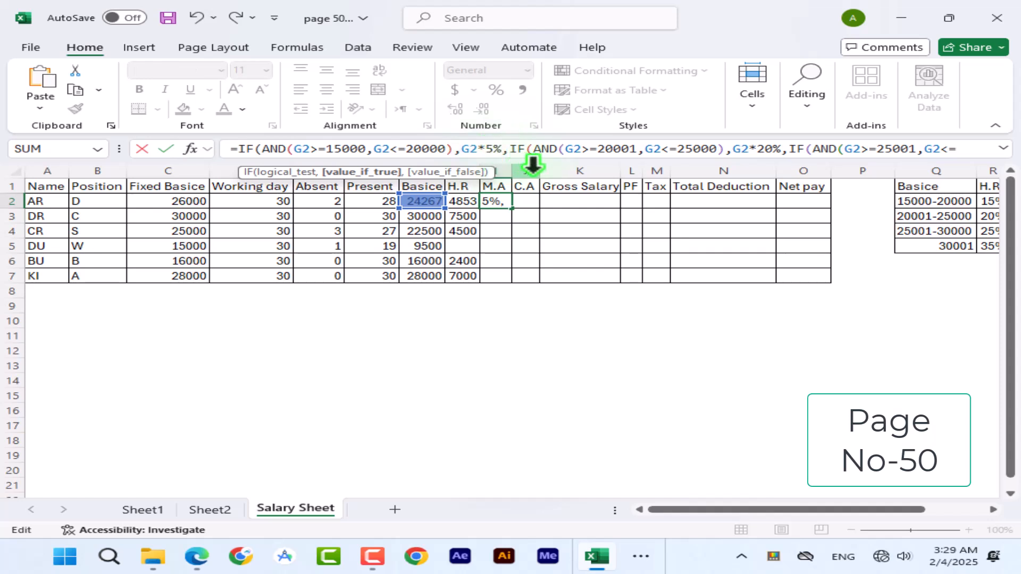
left_click(764, 149)
key("BackSpace")
type("2")
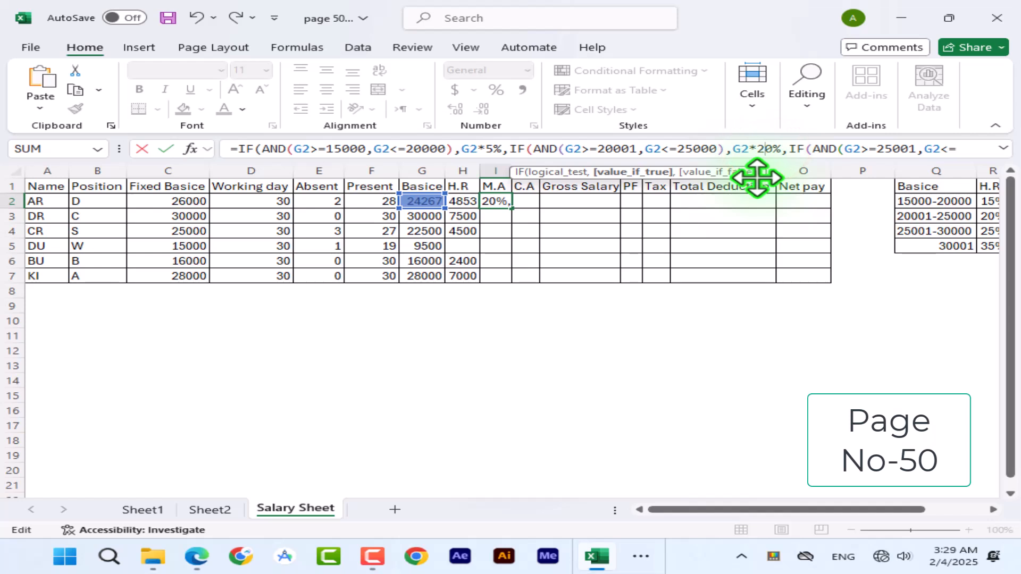
key("BackSpace")
type("1")
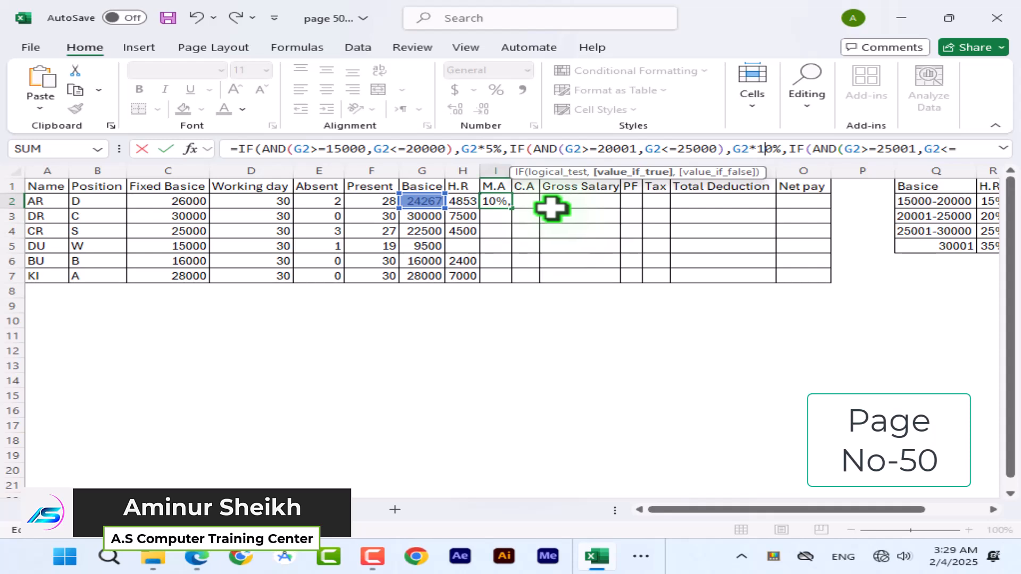
key("Return")
- Set the third clause's result in the I2 formula to G2*15% and the final clause's to G2*20%
double_click(495, 201)
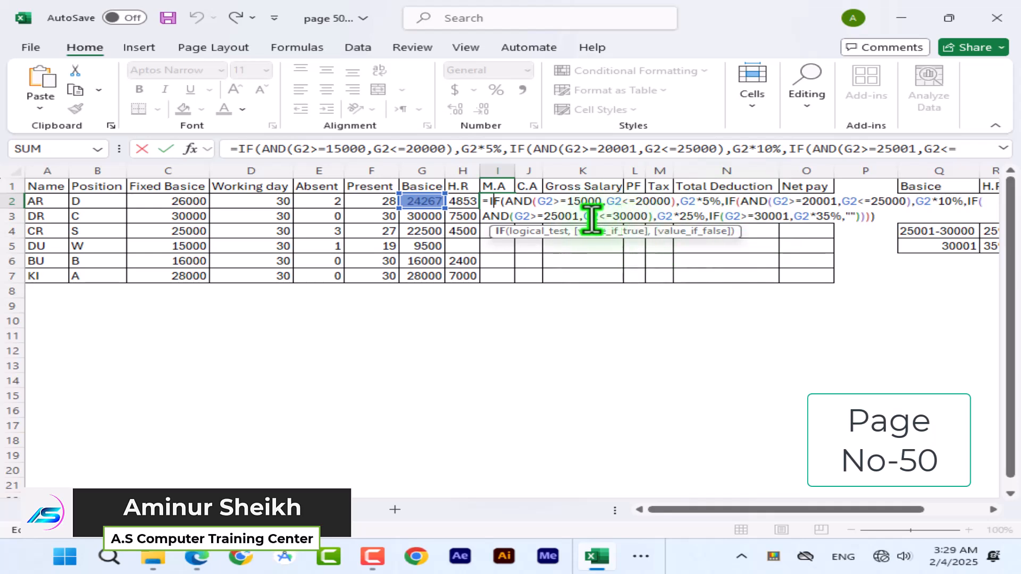
left_click(686, 217)
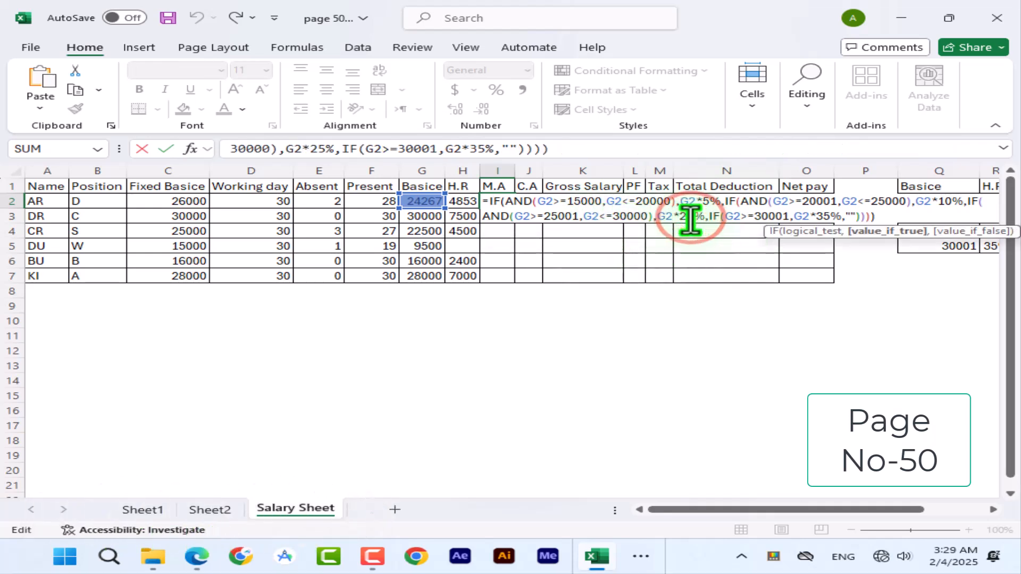
key("BackSpace")
key("BackSpace")
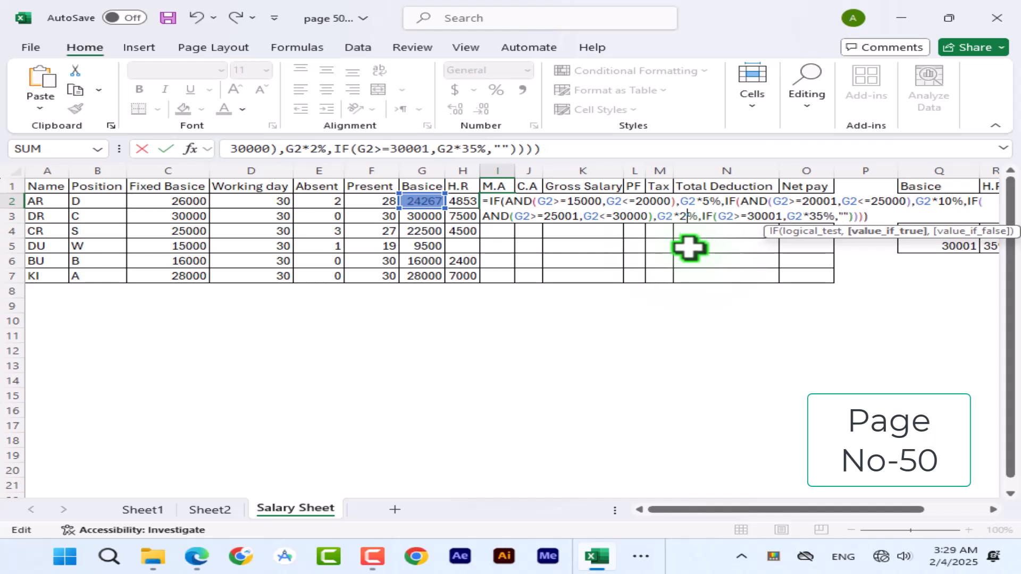
type("15")
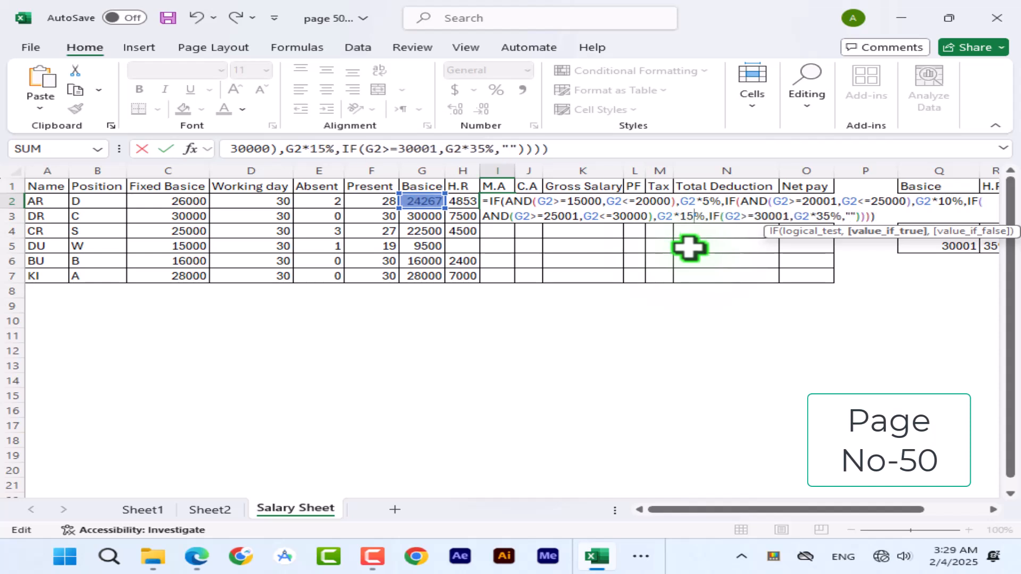
left_click(832, 215)
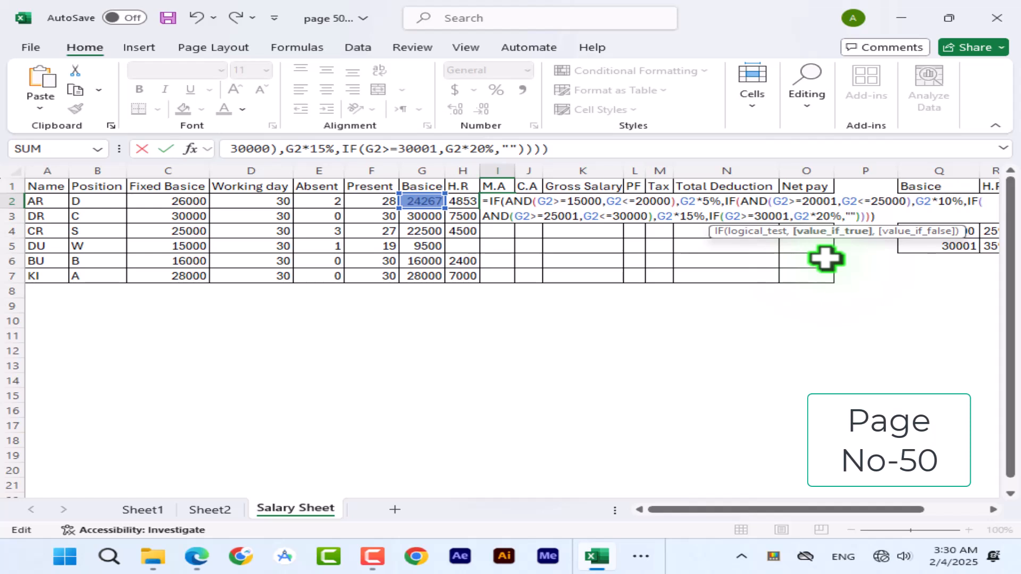
- Enter the M.A formula in I2 and fill it down through I7
key("Return")
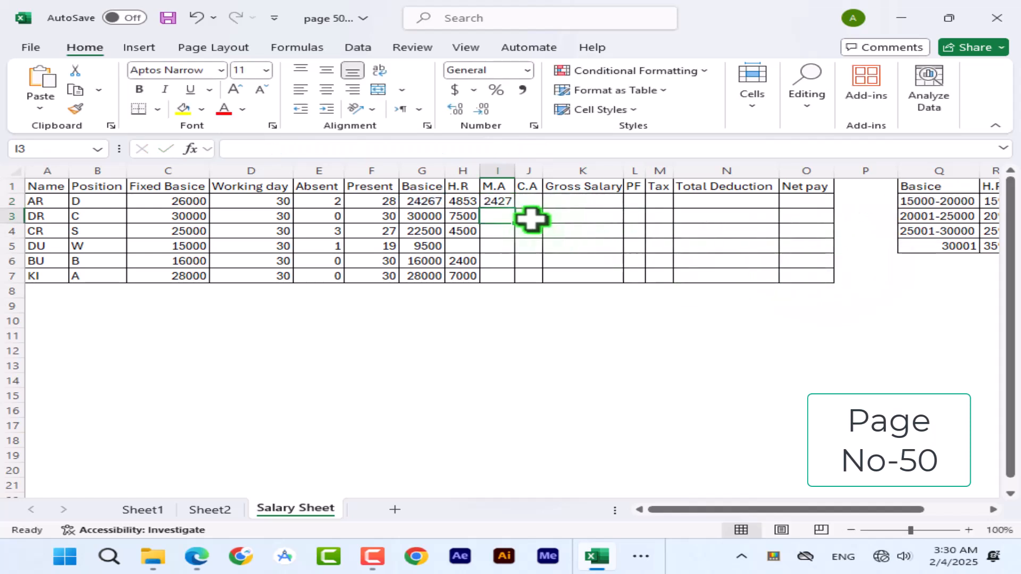
left_click(501, 201)
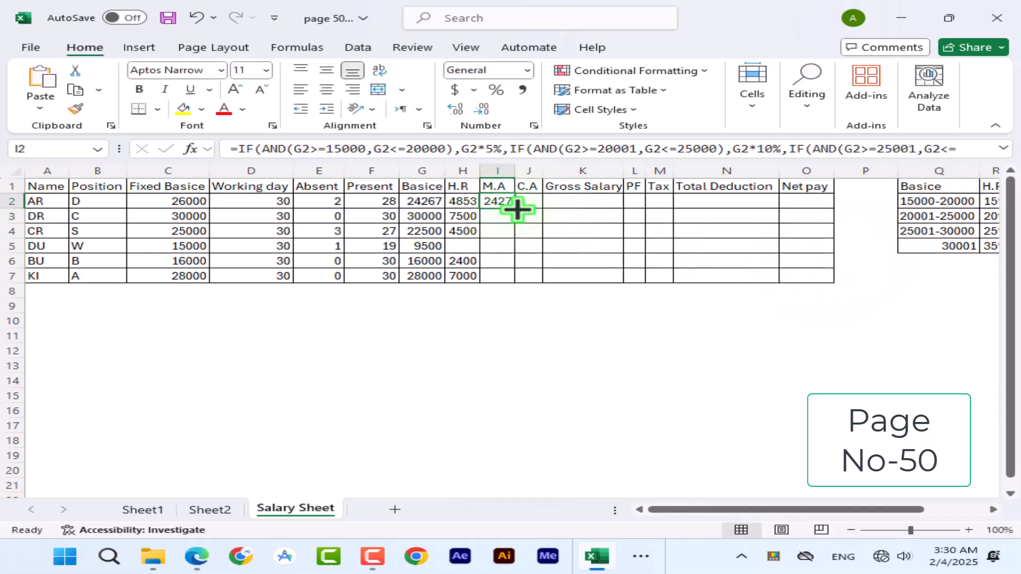
left_click_drag(514, 208, 518, 276)
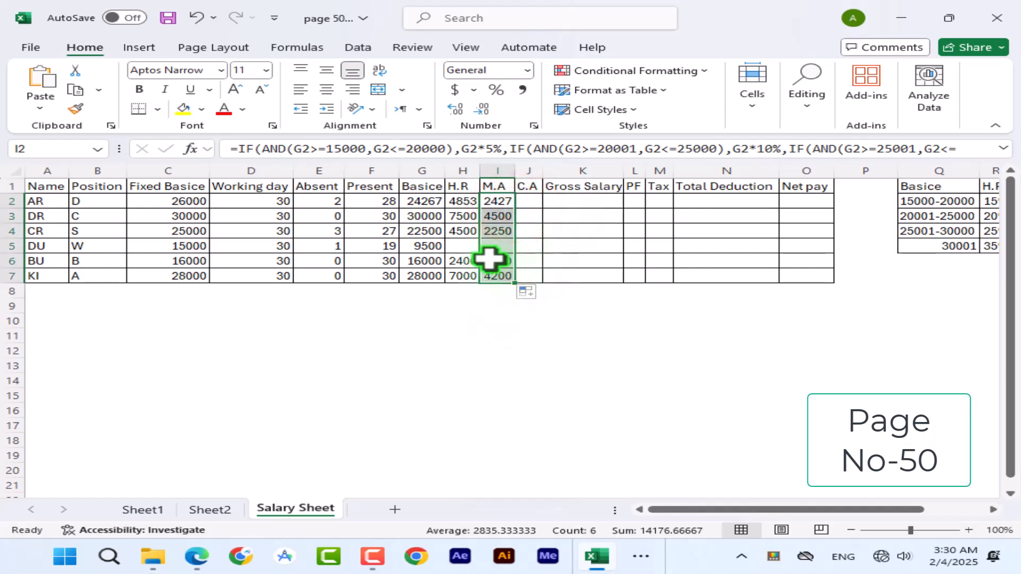
- Copy the complete formula text from I2 and paste it into the C.A cell J2
left_click(528, 201)
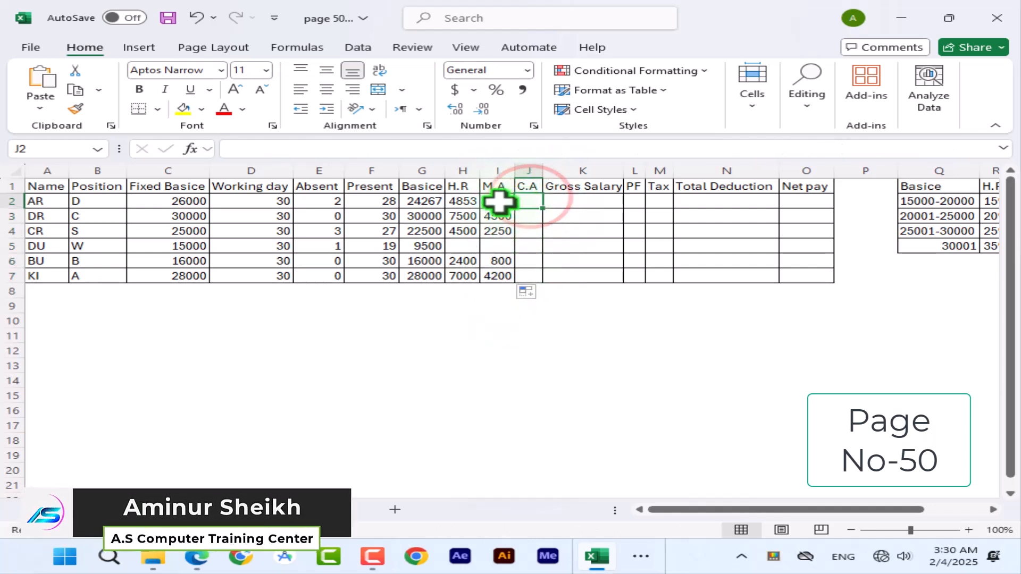
left_click(499, 201)
left_click(304, 148)
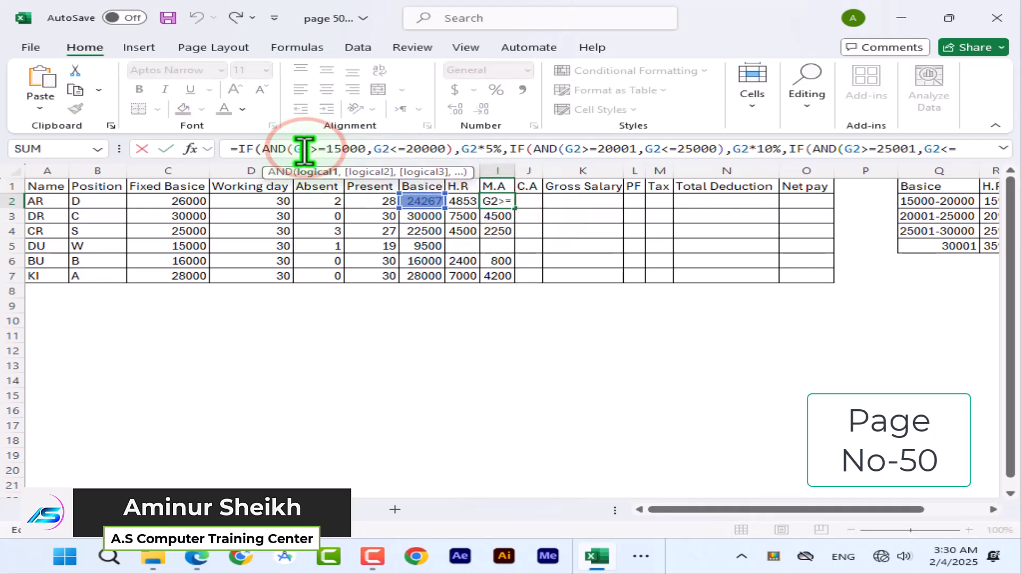
key("ctrl+a")
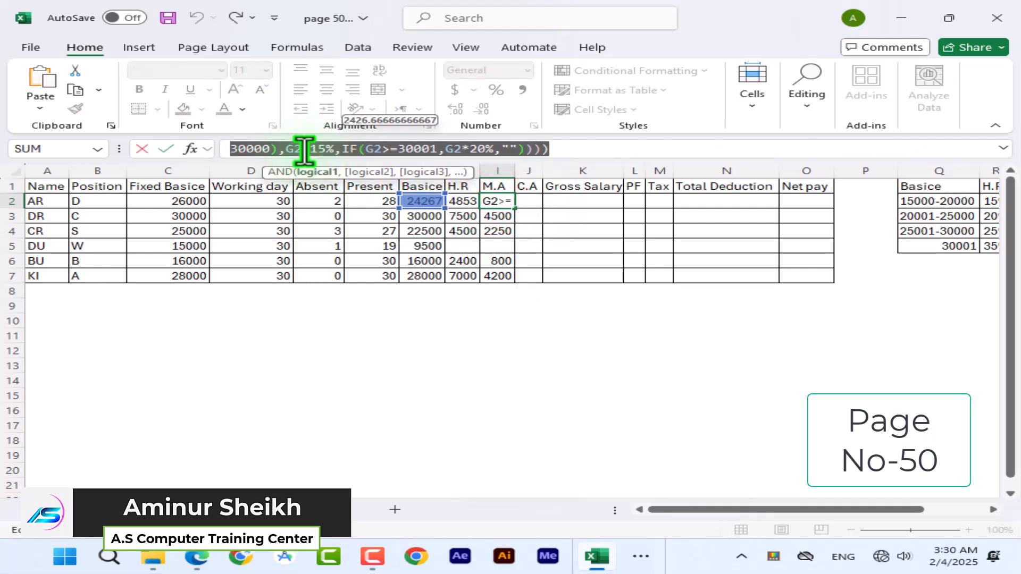
key("Escape")
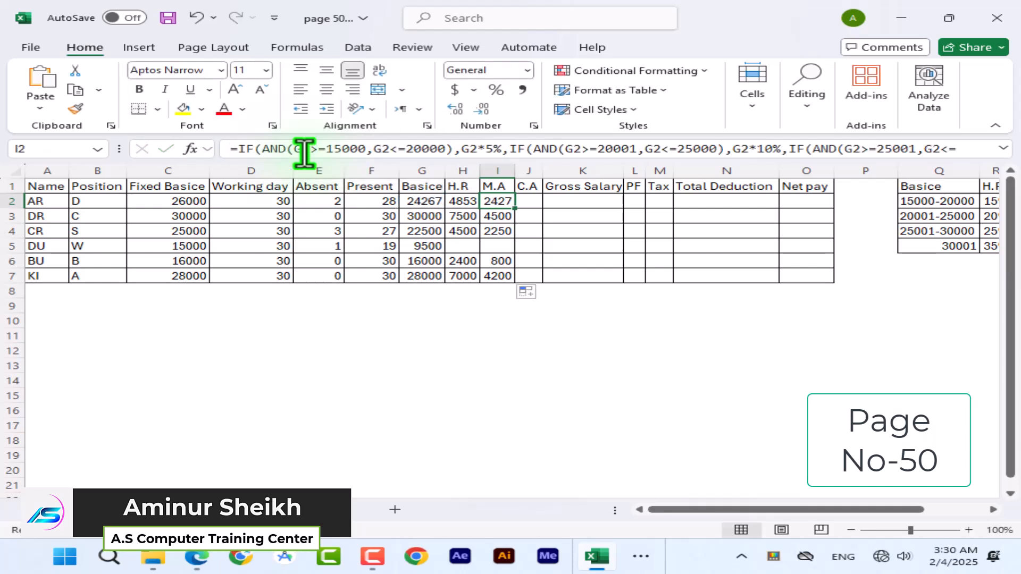
left_click(529, 201)
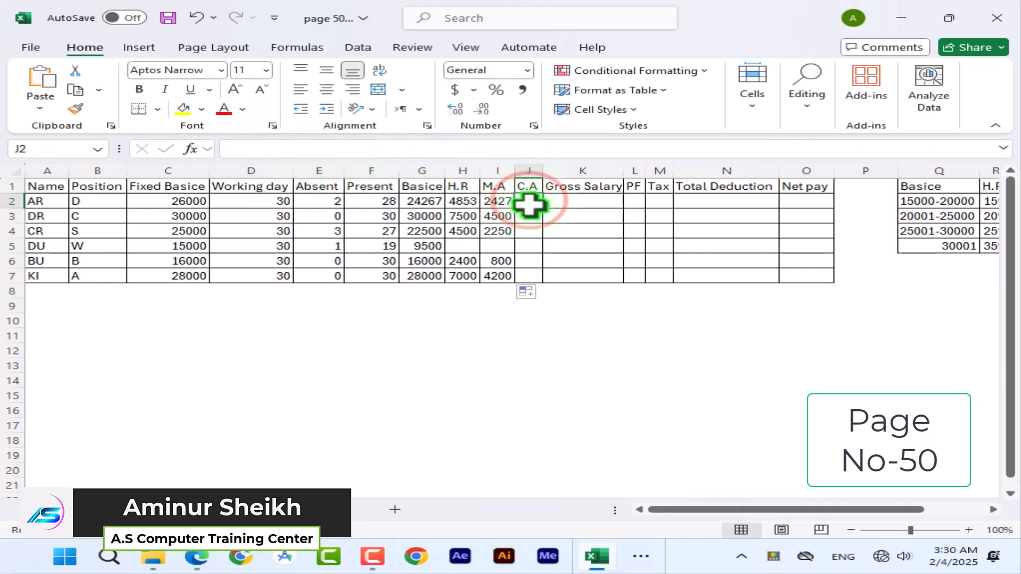
key("ctrl+v")
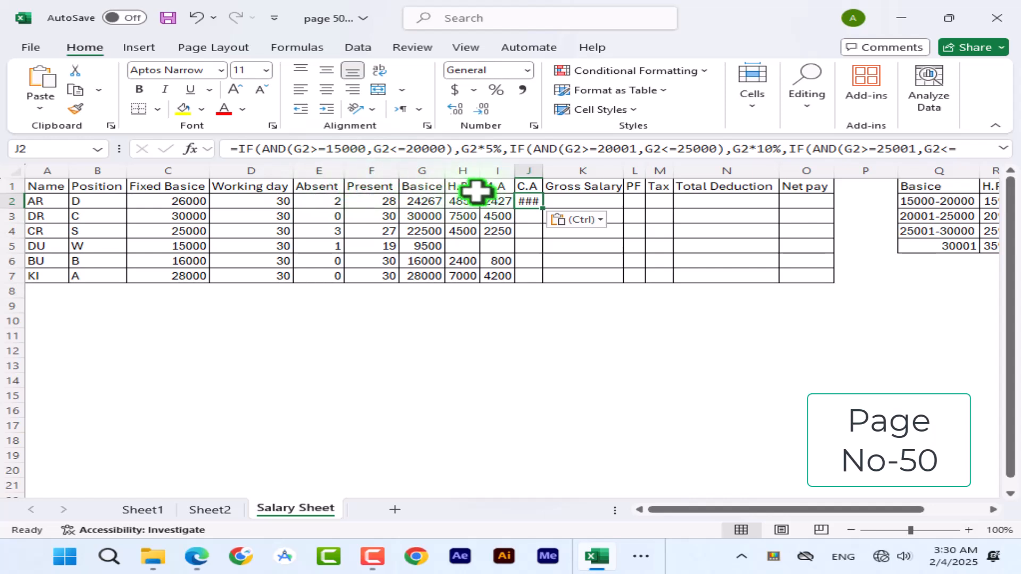
- Set the first clause's result in the J2 formula to G2*2% and the second clause's to G2*5%
double_click(524, 201)
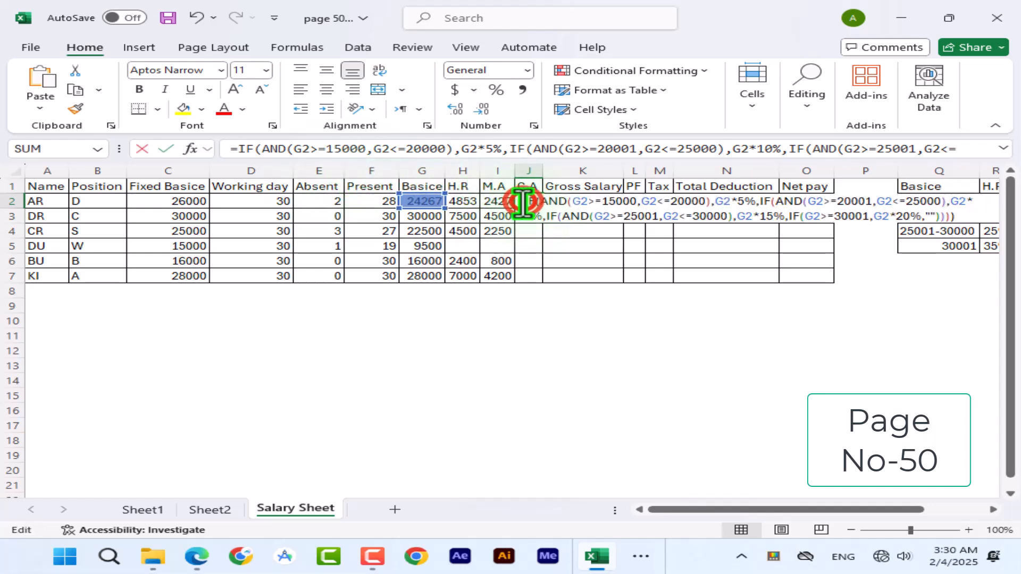
left_click(743, 201)
key("BackSpace")
type("2")
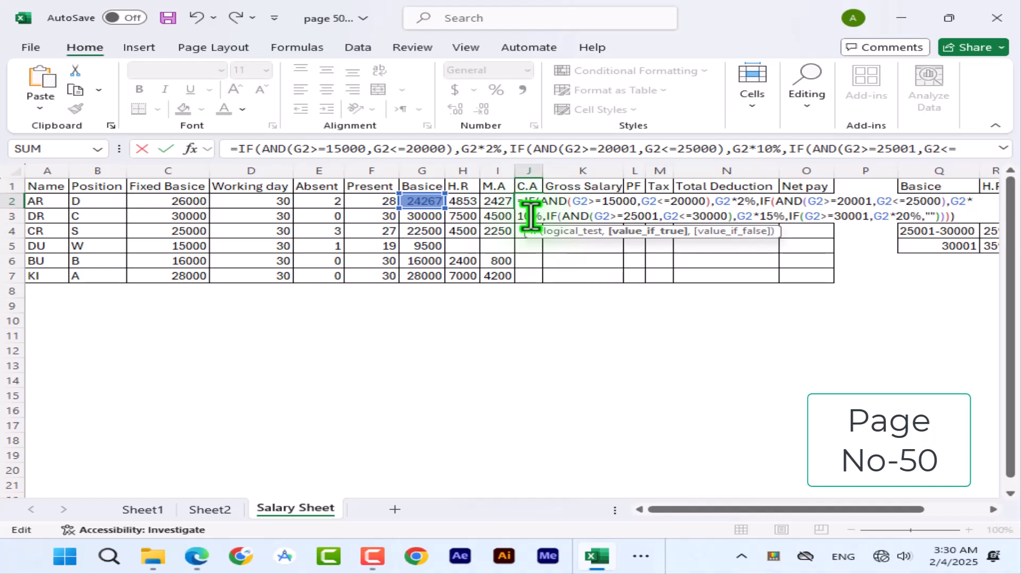
key("BackSpace")
key("BackSpace")
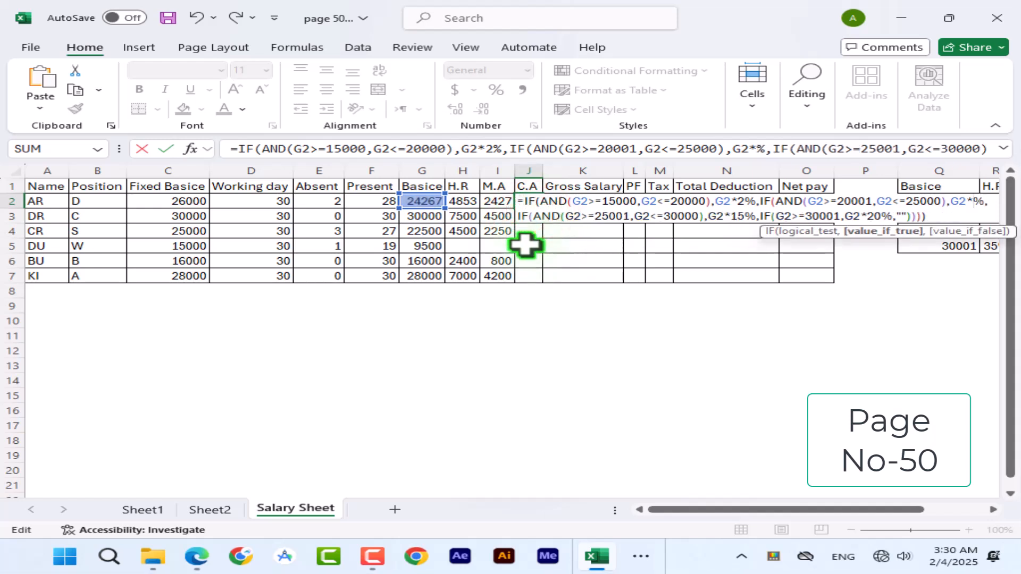
type("5")
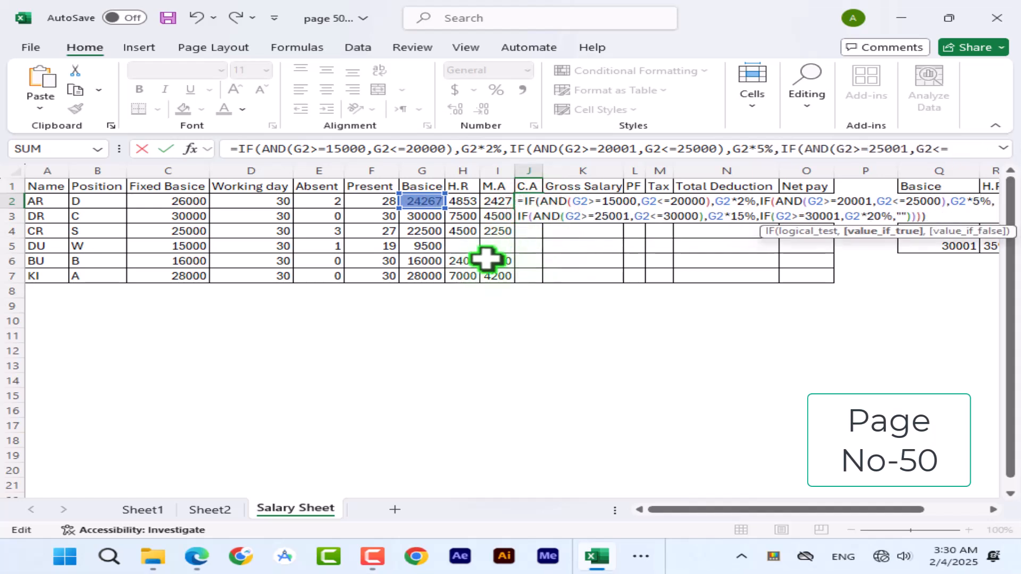
- Set the third clause's result in the J2 formula to G2*8% and the final clause's to G2*10%
left_click(746, 216)
key("BackSpace")
key("BackSpace")
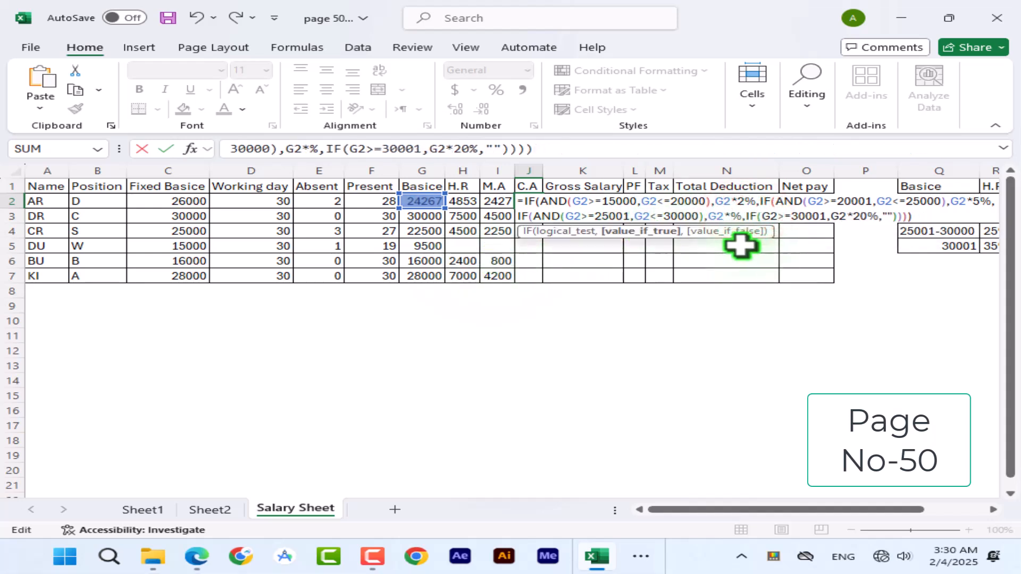
type("8")
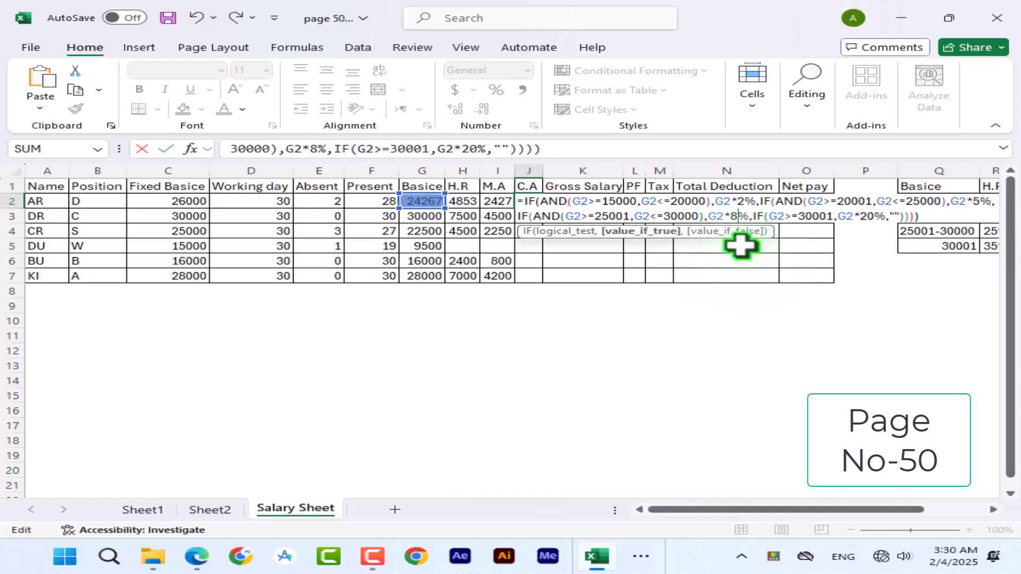
left_click(873, 216)
key("BackSpace")
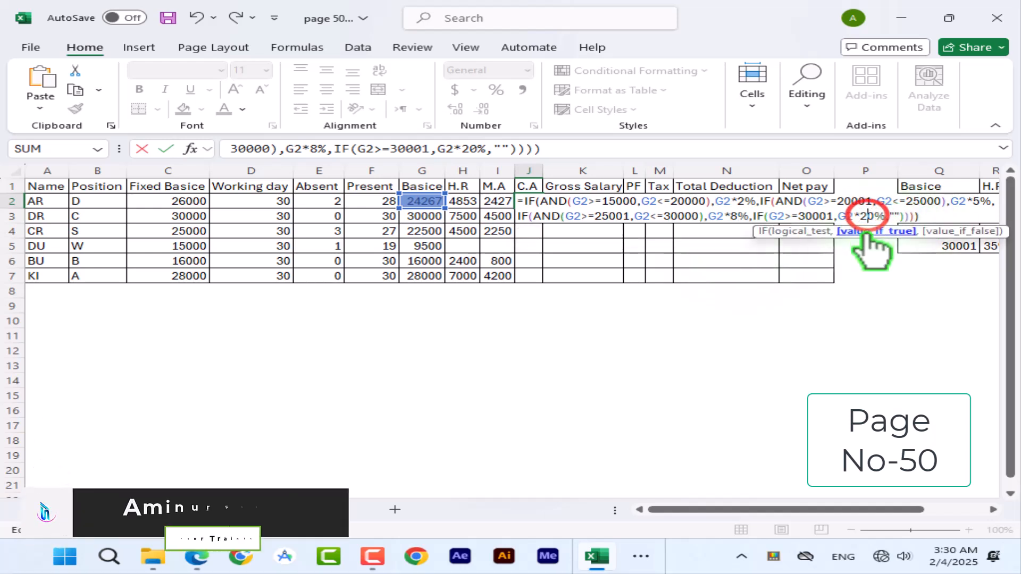
type("1")
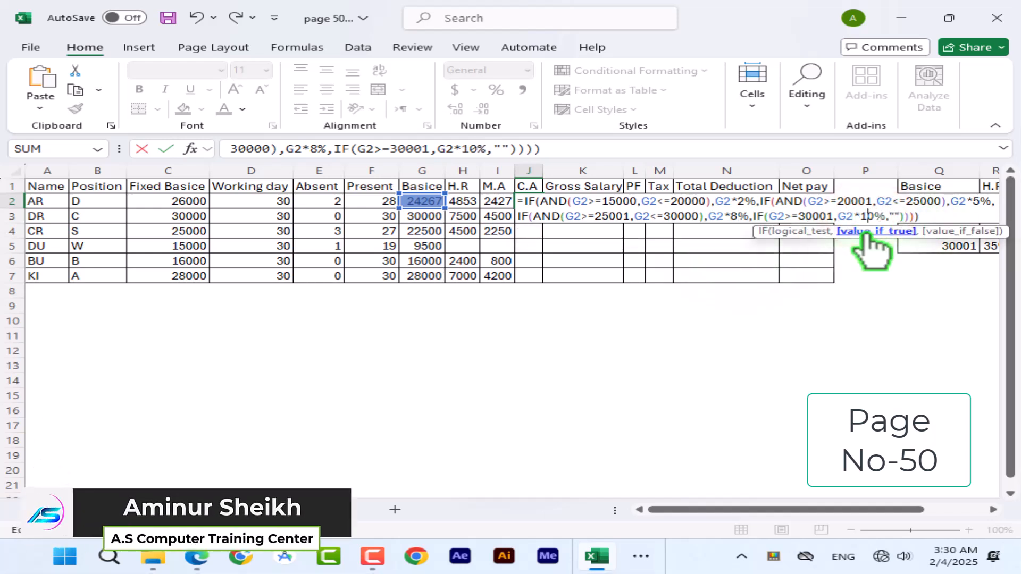
key("Return")
- Fill the C.A formula from J2 down through J7, and AutoSum columns G to J into Gross Salary for rows 2 to 7
left_click(532, 201)
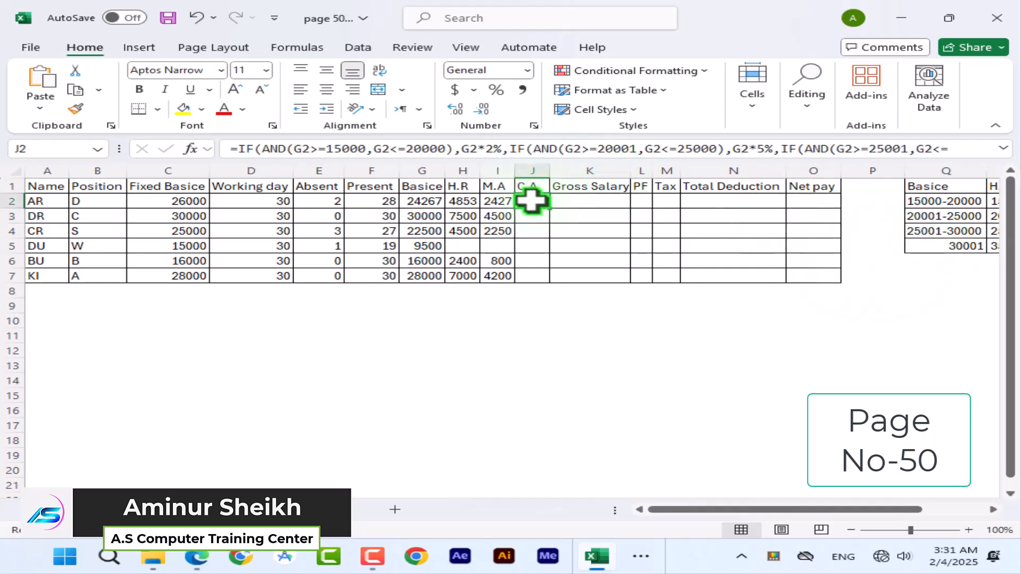
left_click_drag(550, 209, 530, 278)
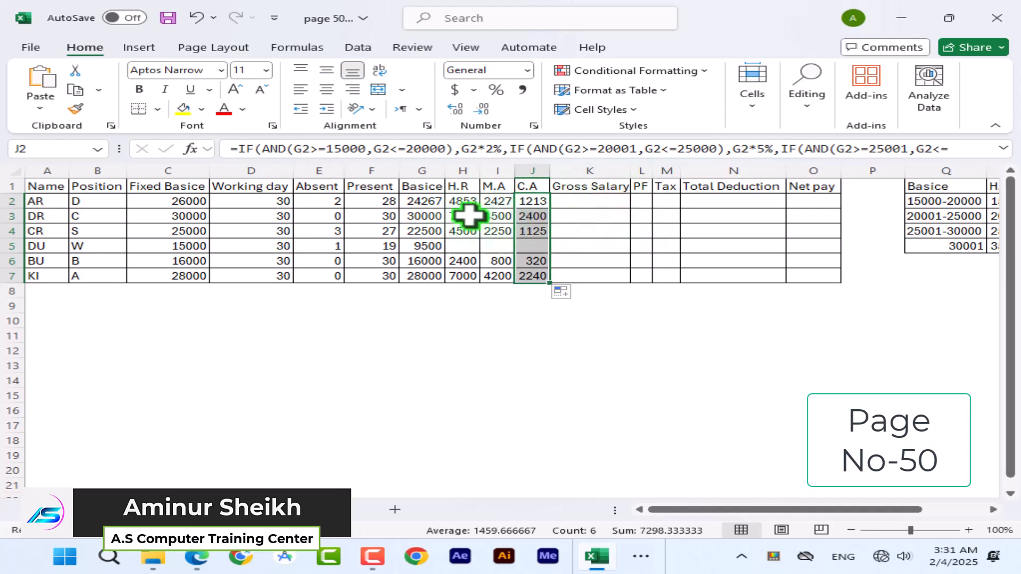
left_click_drag(419, 198, 572, 277)
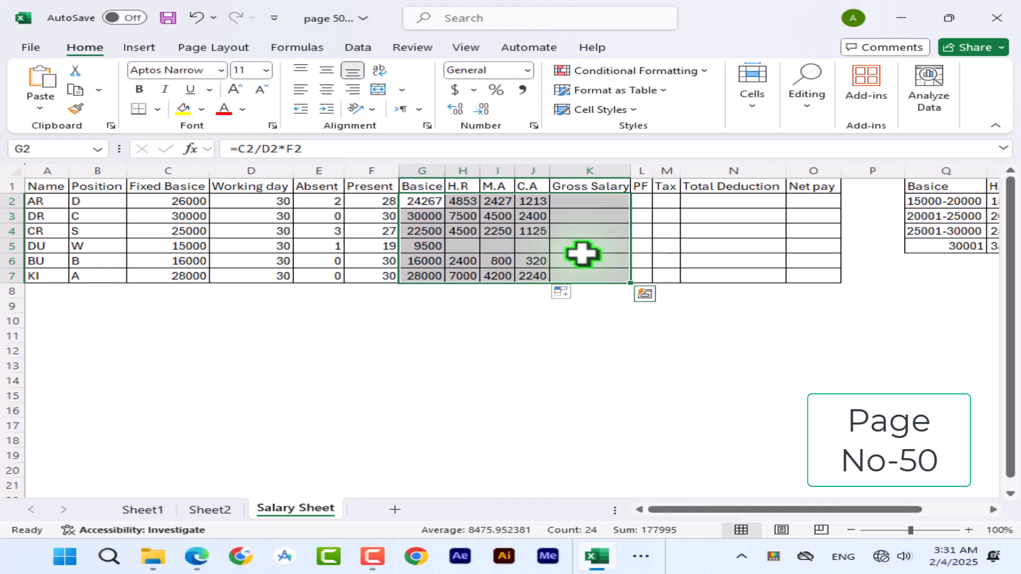
key("alt+equal")
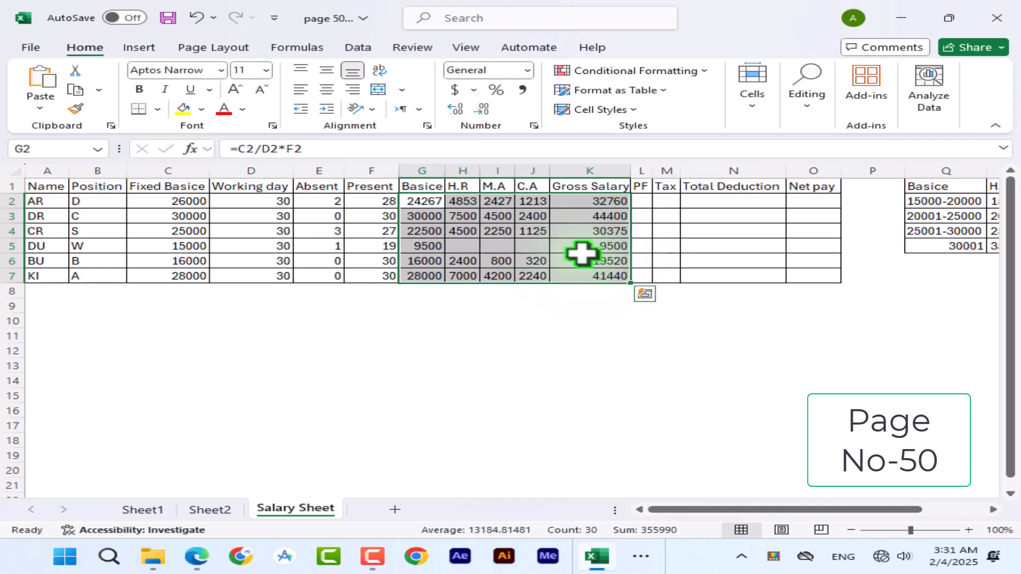
- Copy the complete formula text from J2 and paste it into the PF cell L2
left_click(643, 199)
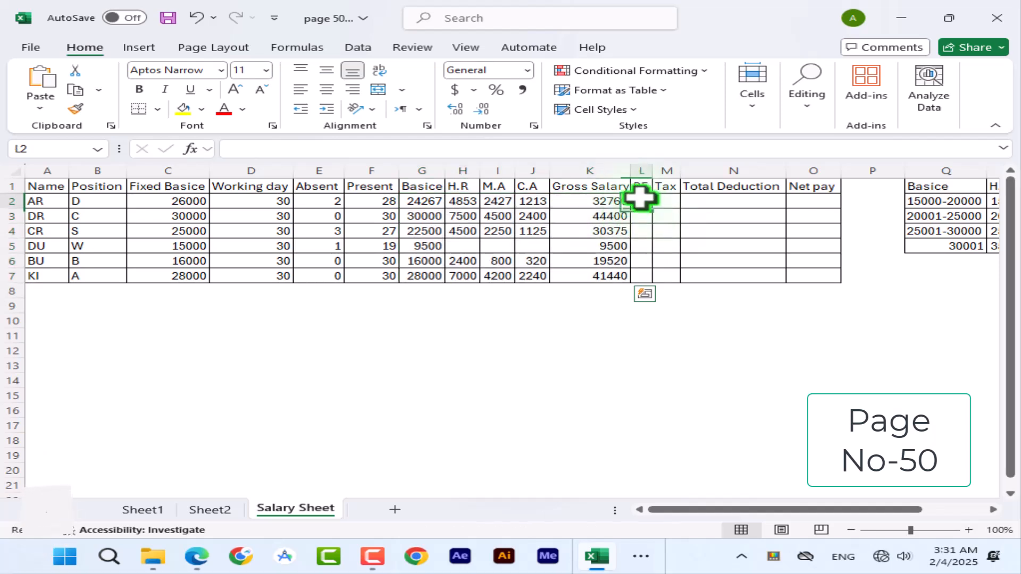
left_click(535, 200)
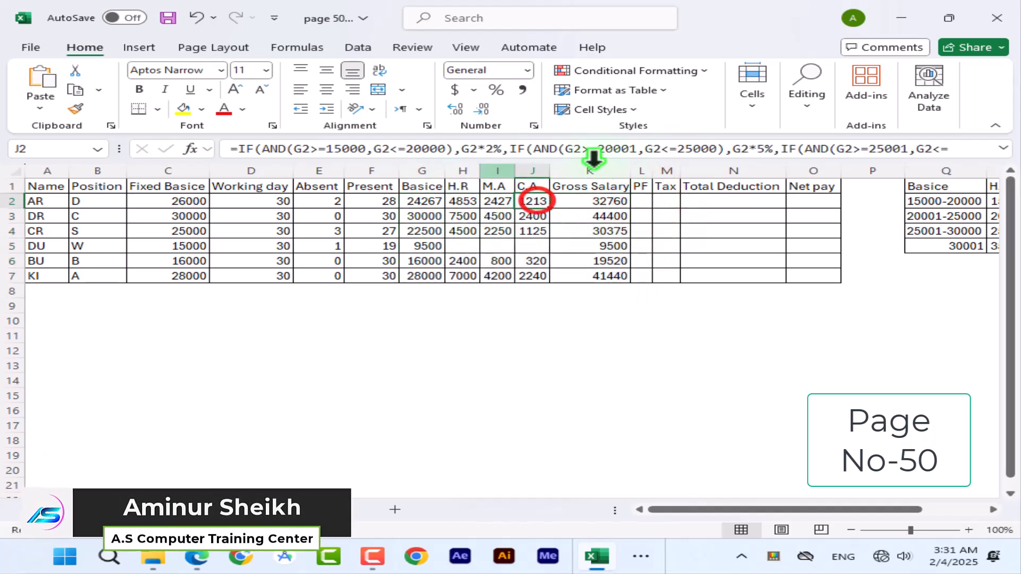
left_click(644, 150)
key("shift+End")
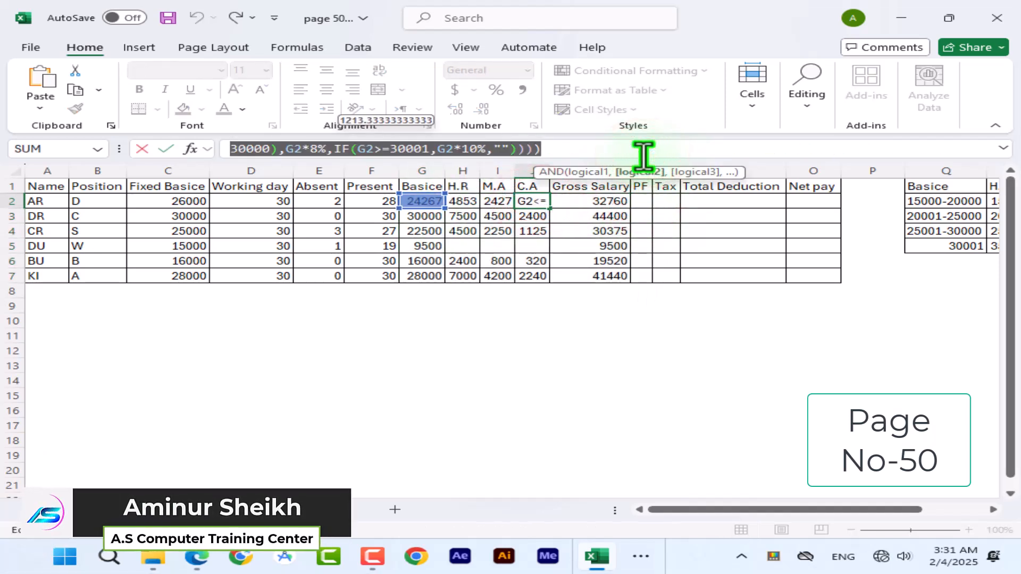
key("Escape")
left_click(644, 201)
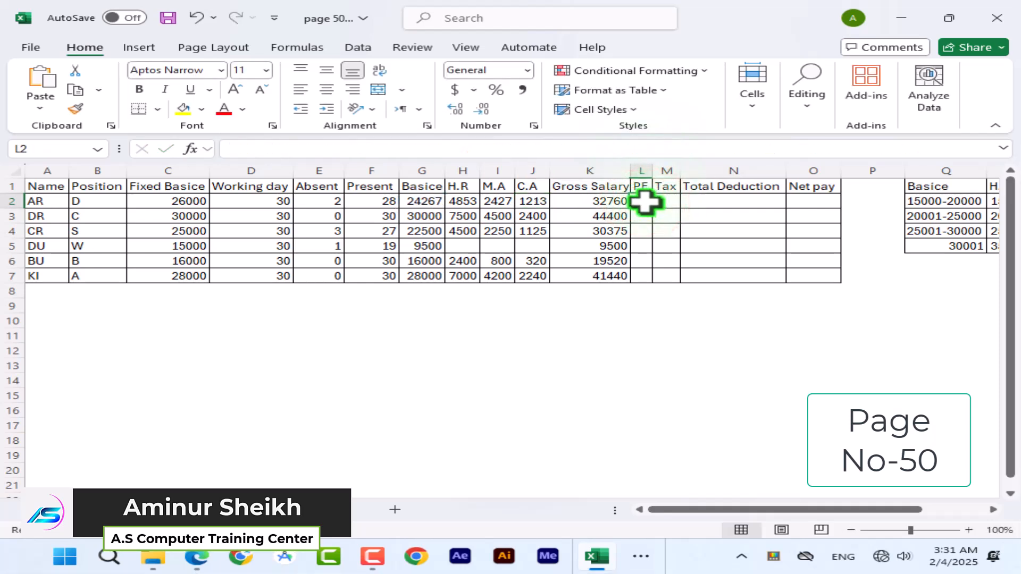
key("ctrl+v")
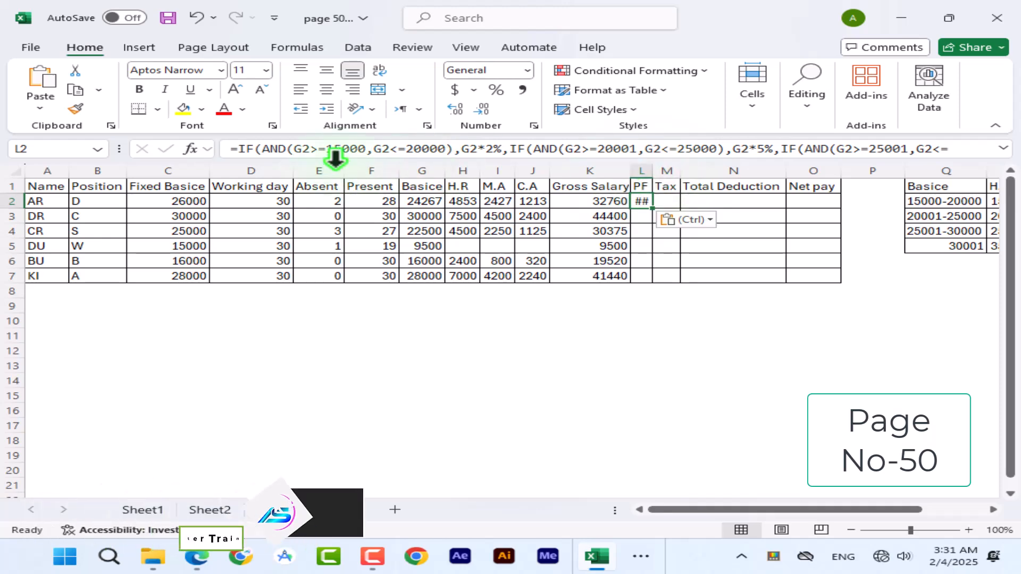
- Set the second clause's result in the L2 formula to G2*3%, following the P.F rates in the lookup table
double_click(646, 201)
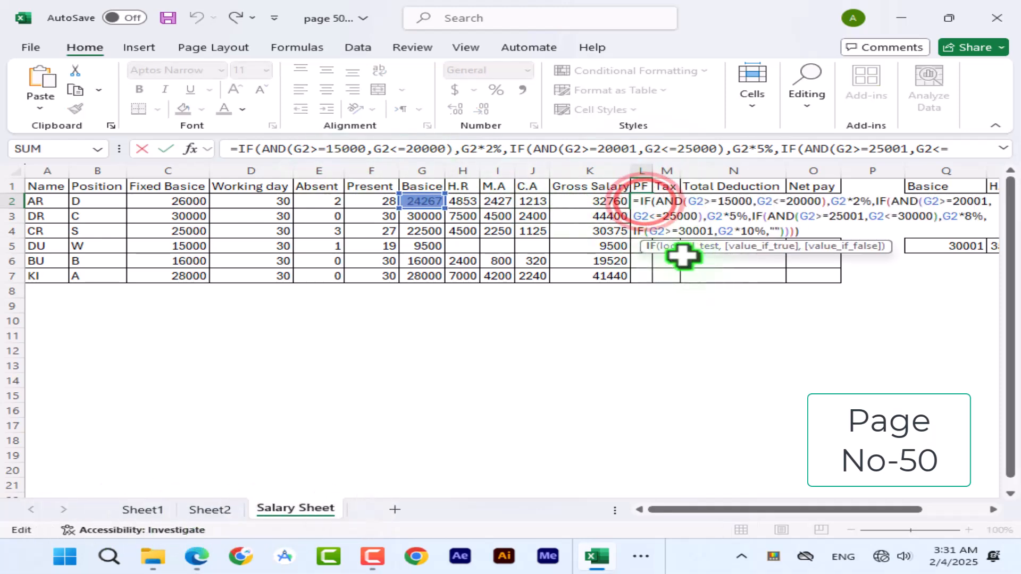
left_click_drag(758, 512, 910, 512)
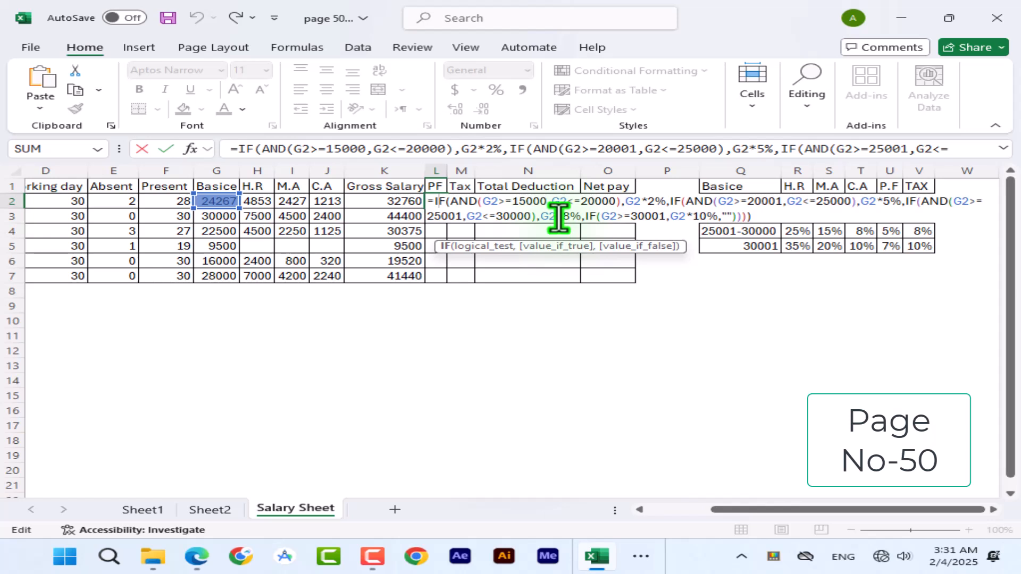
left_click(655, 202)
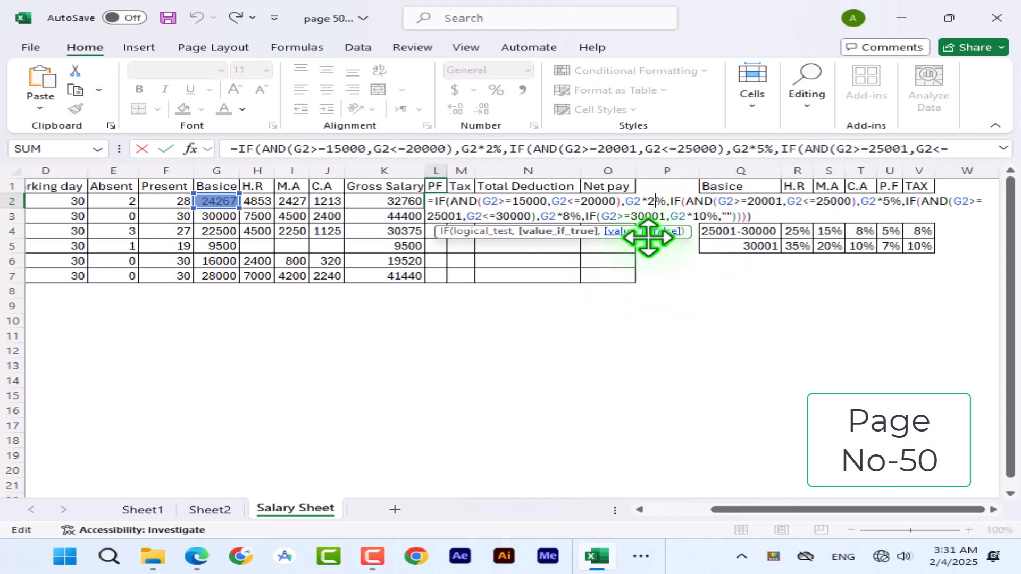
left_click(887, 202)
key("BackSpace")
type("3")
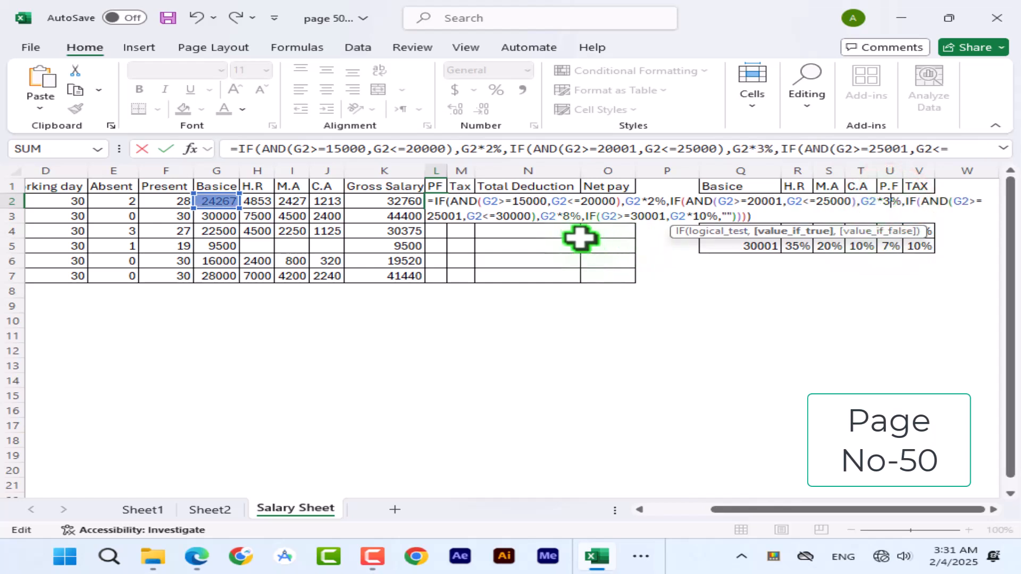
- Set the third clause's result in the L2 formula to G2*5% and the final clause's to G2*7%
left_click(575, 216)
key("BackSpace")
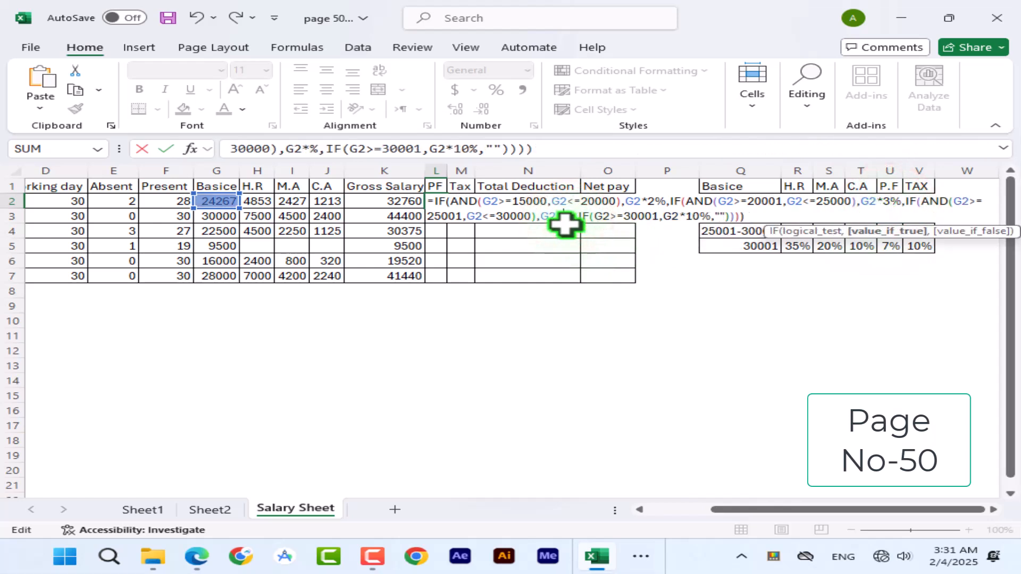
type("5")
left_click(702, 216)
key("BackSpace")
key("BackSpace")
type("7")
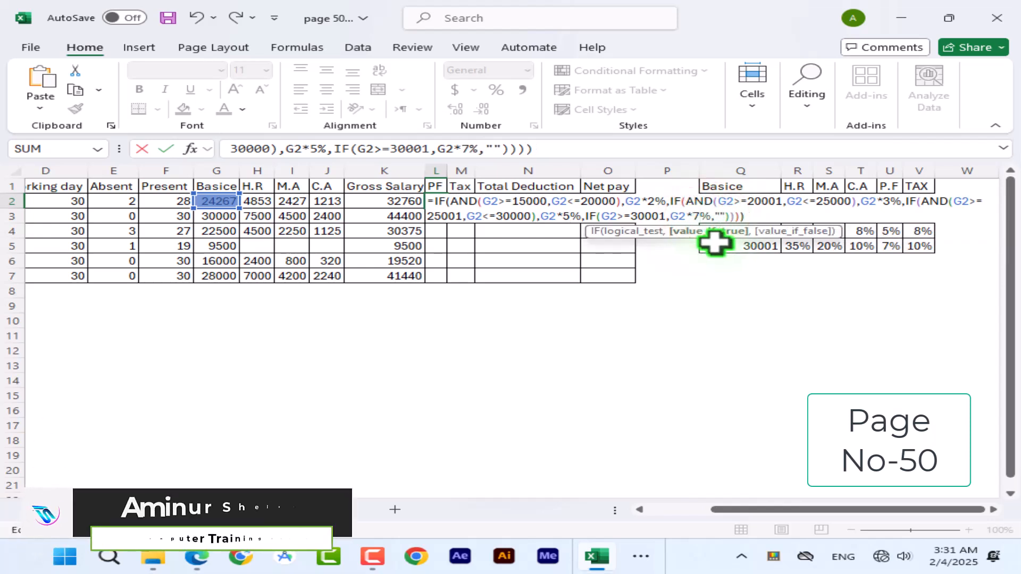
key("Return")
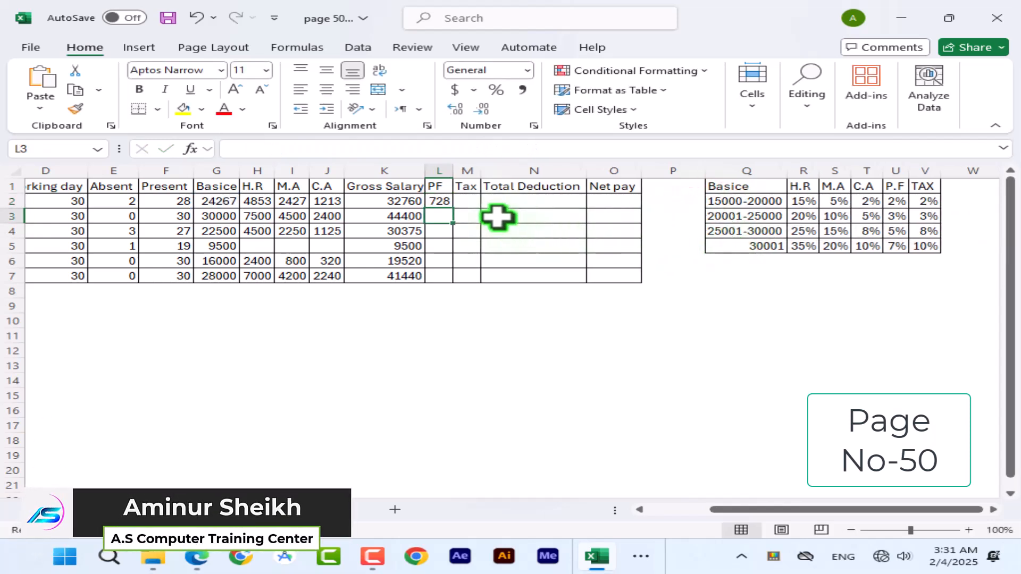
- Paste the copied C.A formula text into the Tax cell M2
left_click(475, 198)
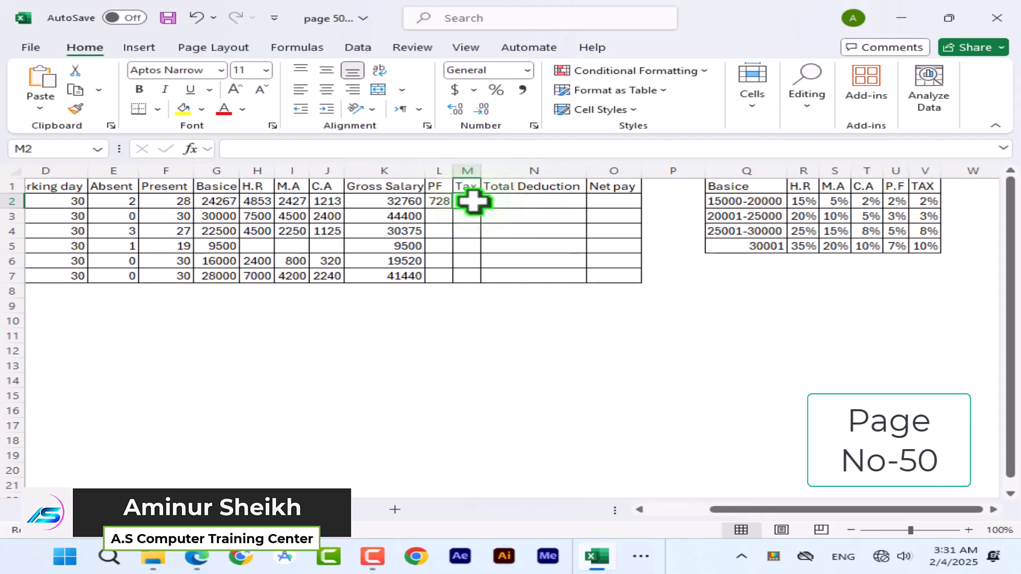
key("ctrl+v")
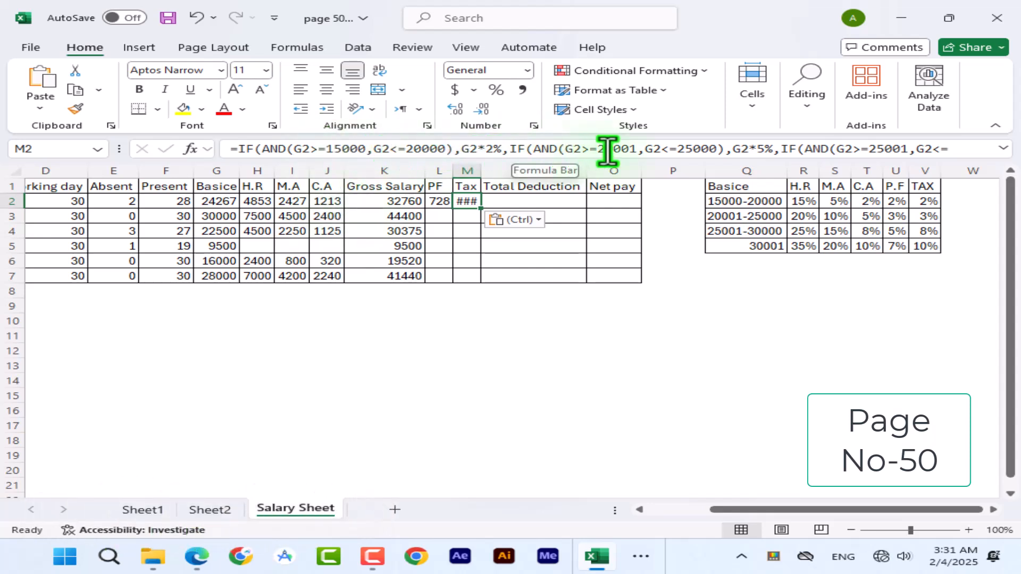
- Set the second clause's result in the M2 Tax formula to G2*3%, checking the TAX rates against the table in 03.pdf
double_click(463, 200)
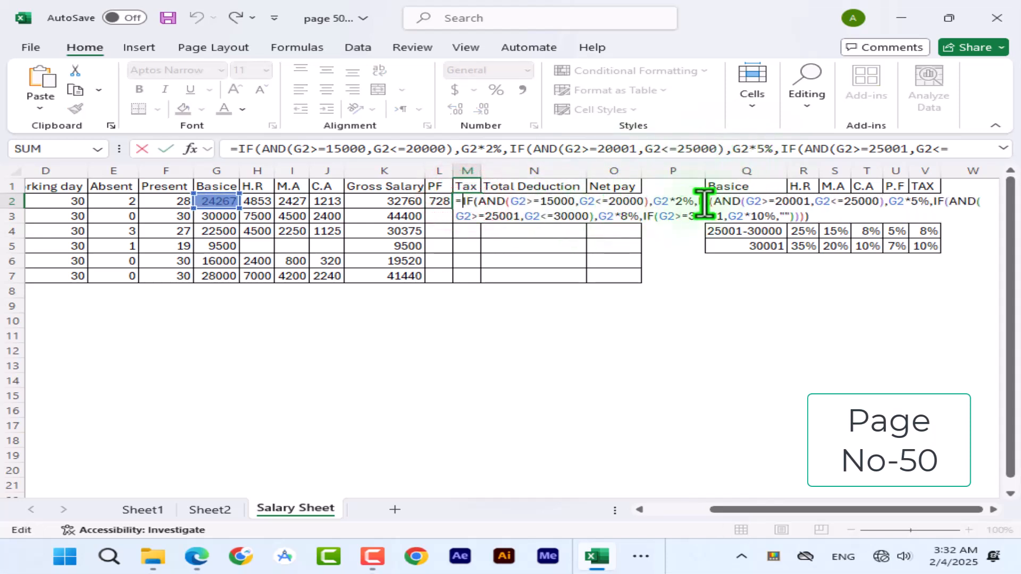
left_click(911, 201)
key("BackSpace")
type("3")
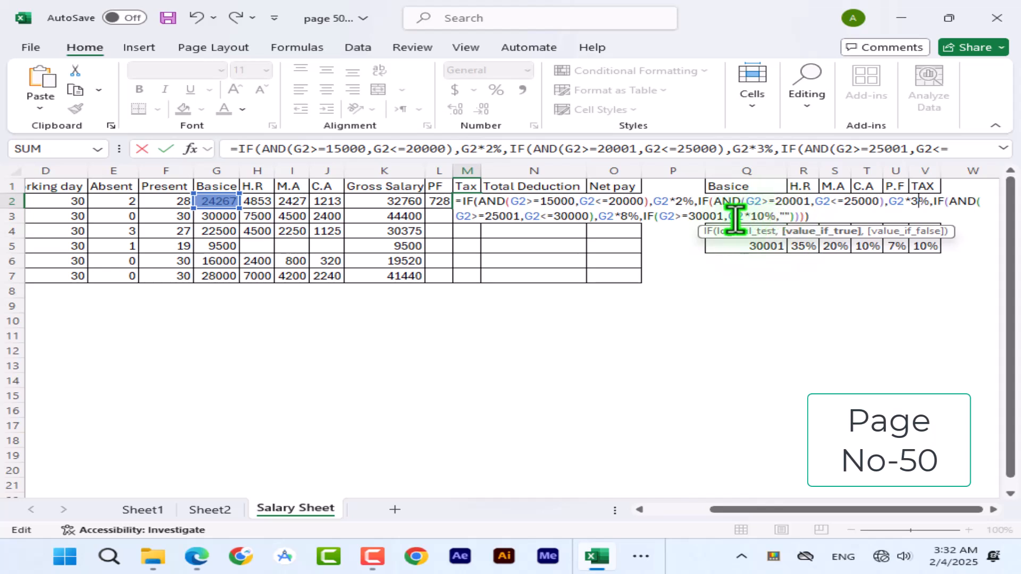
left_click_drag(616, 214, 640, 217)
left_click_drag(751, 214, 780, 215)
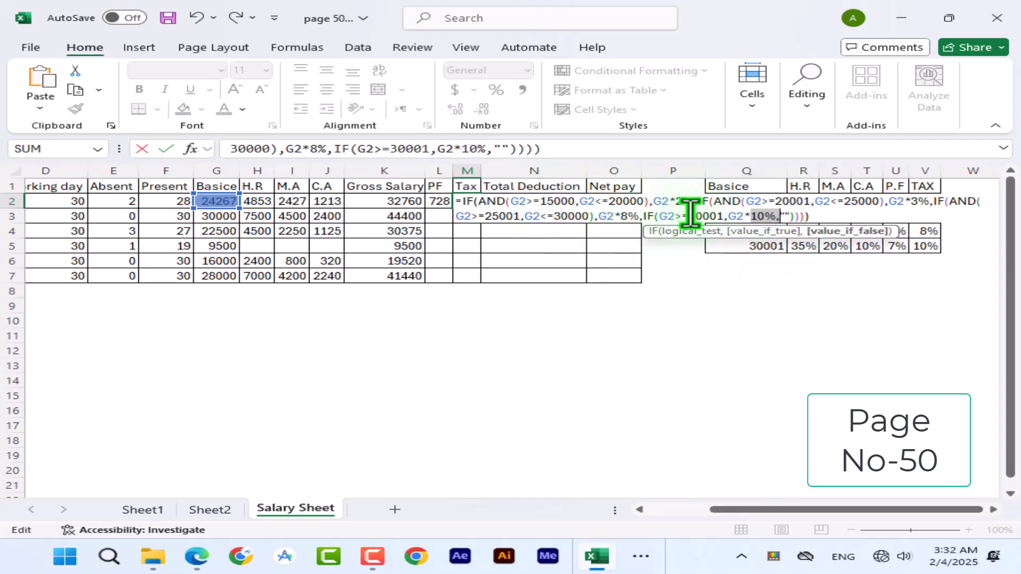
left_click(189, 554)
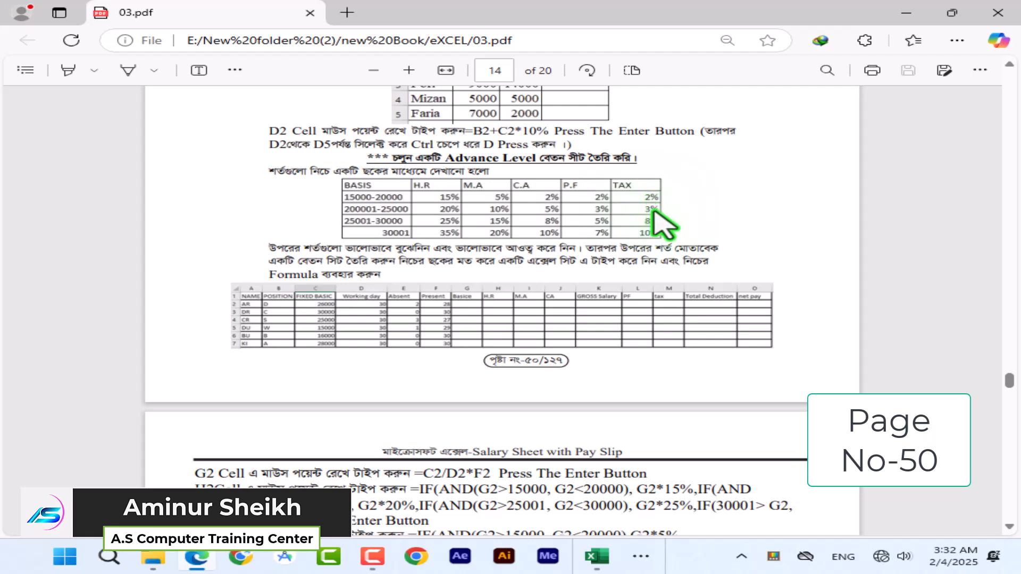
left_click(903, 13)
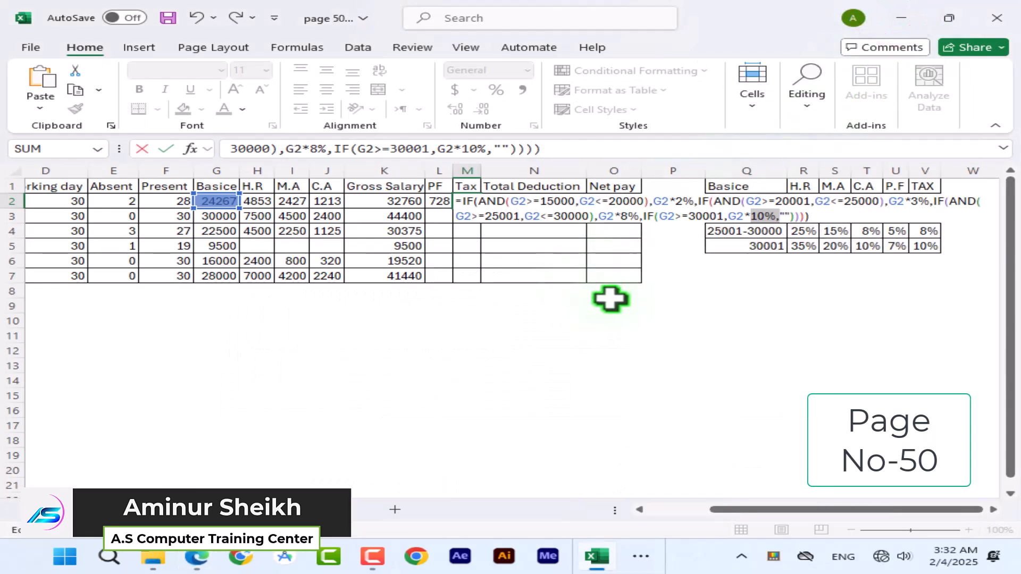
key("Return")
- Fill the PF and Tax formulas from L2:M2 down to row 7 and auto-fit the width of both columns
left_click(465, 201)
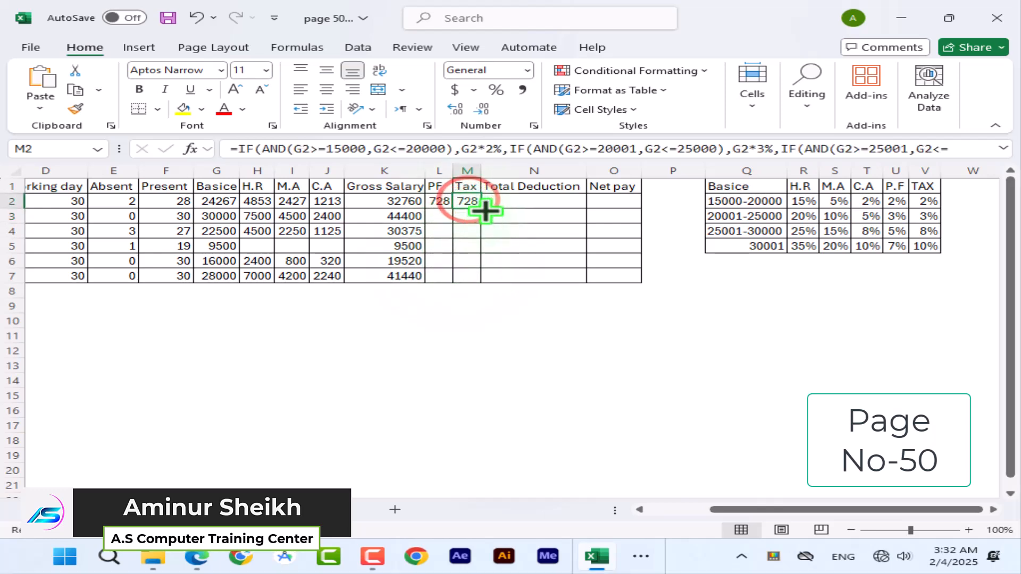
left_click_drag(441, 201, 467, 203)
left_click(450, 218)
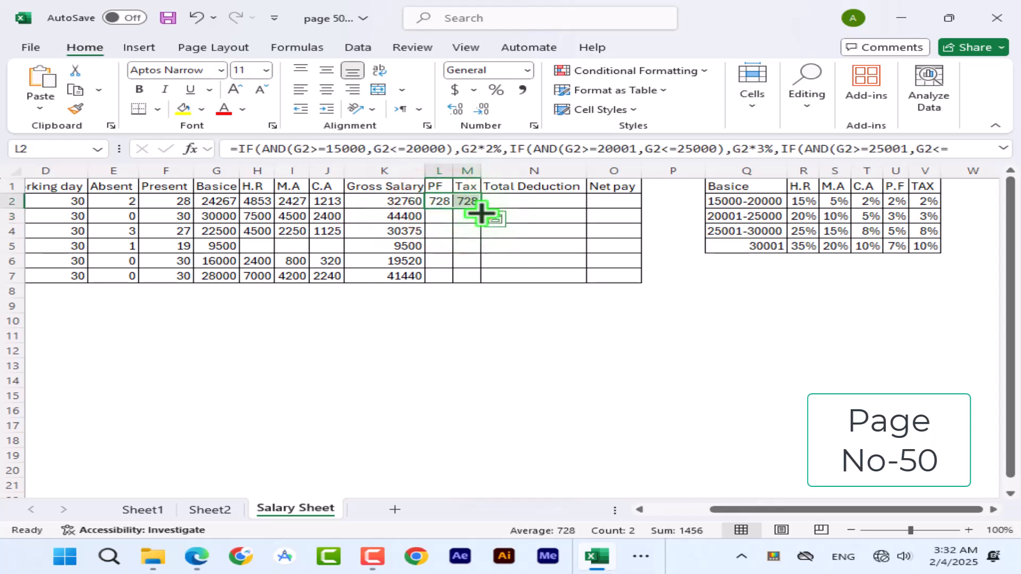
left_click_drag(480, 211, 471, 281)
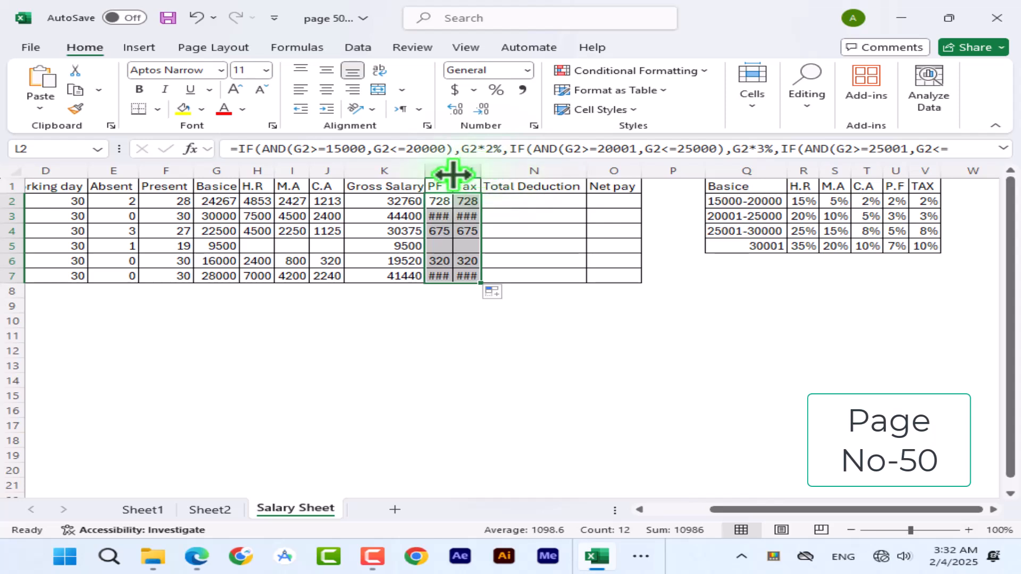
double_click(480, 169)
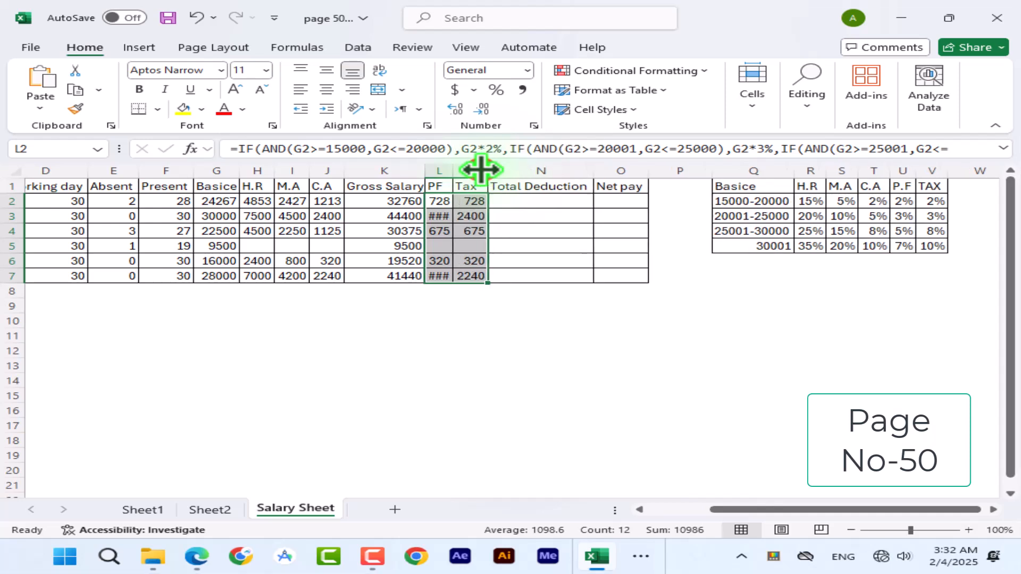
double_click(450, 171)
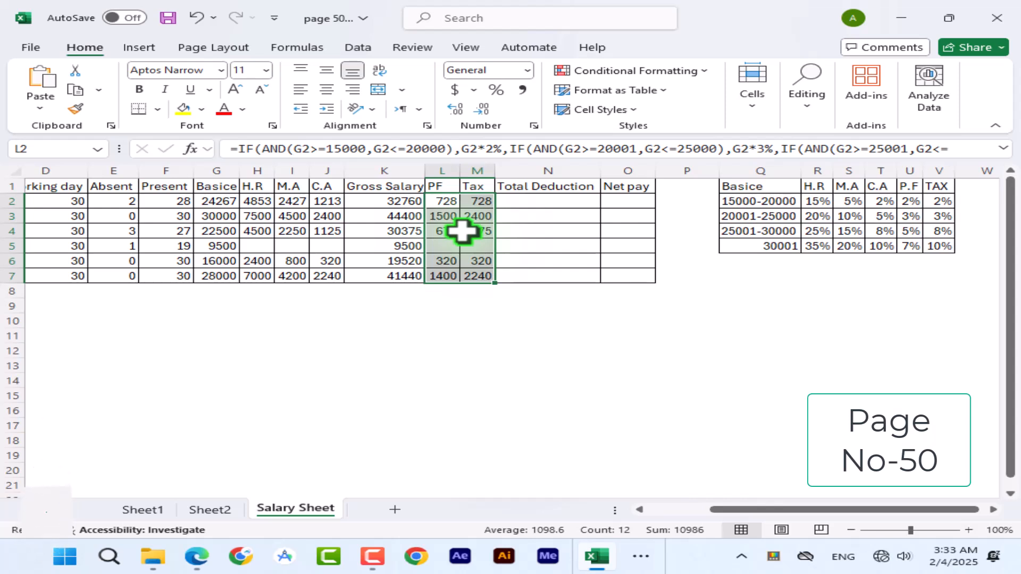
- AutoSum the PF and Tax values of rows 2 to 7 into the Total Deduction cells N2:N7
left_click(532, 200)
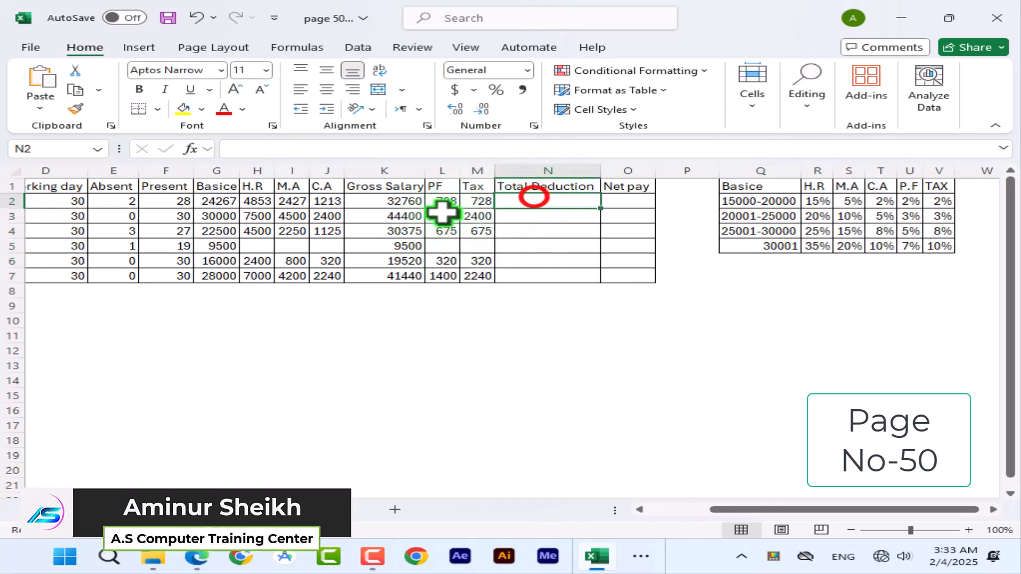
left_click_drag(441, 201, 522, 274)
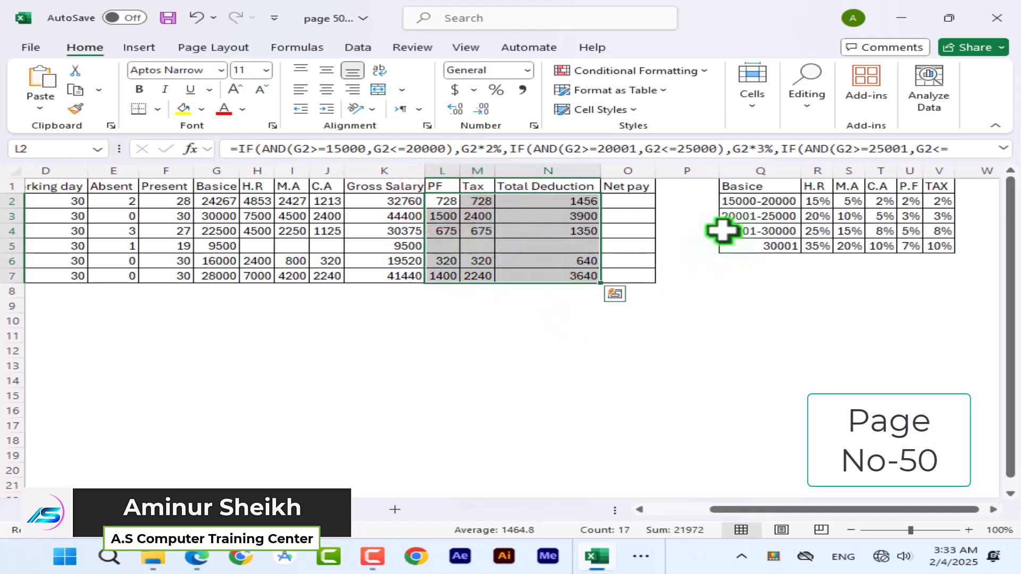
mouse_move(749, 185)
left_mouse_down()
mouse_move(813, 189)
mouse_move(939, 247)
left_mouse_up()
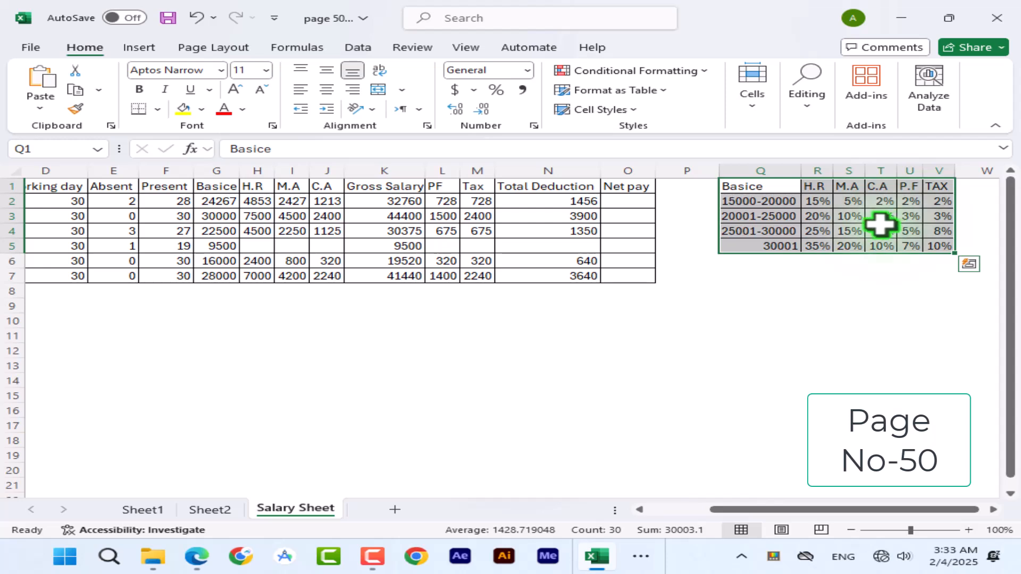
- Calculate Net pay in O2 with =K2-N2 and fill the formula down to O7
left_click(625, 202)
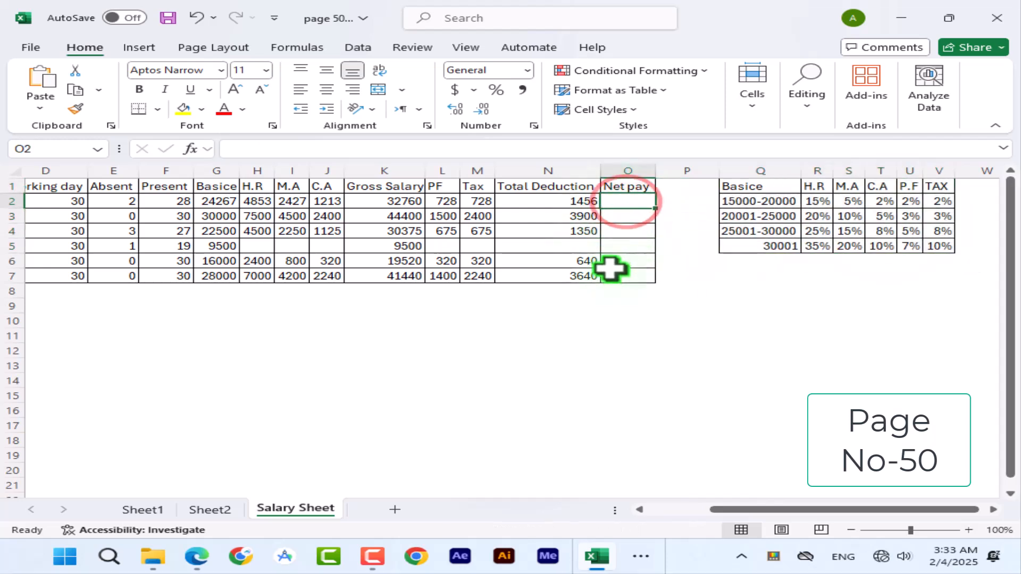
type("=")
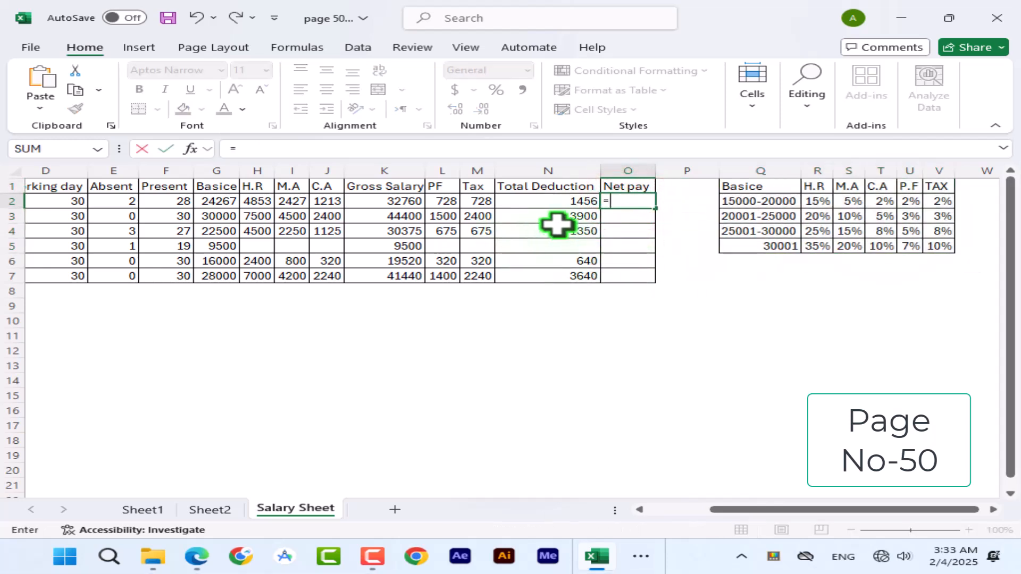
left_click(388, 200)
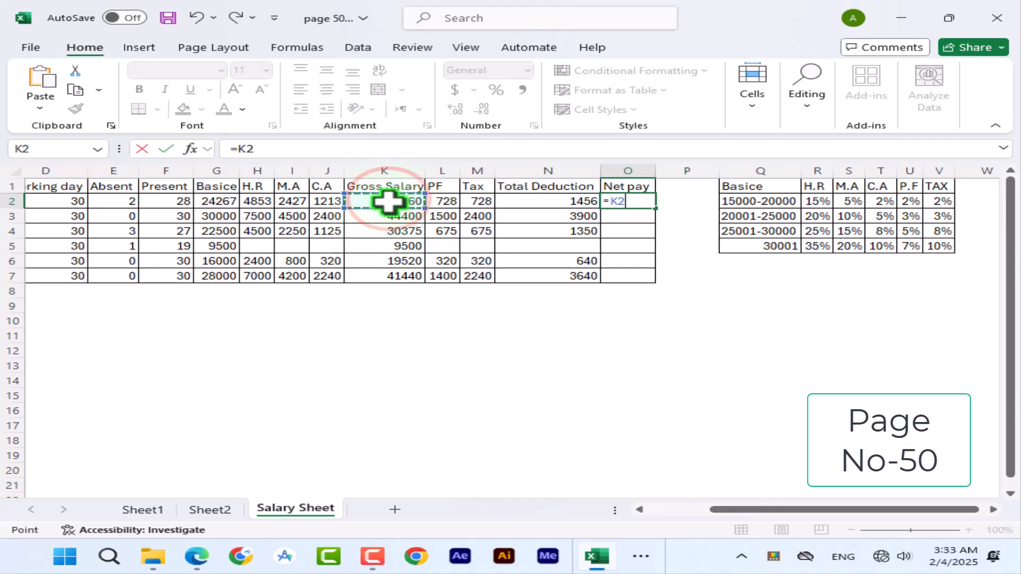
type("-")
left_click(526, 201)
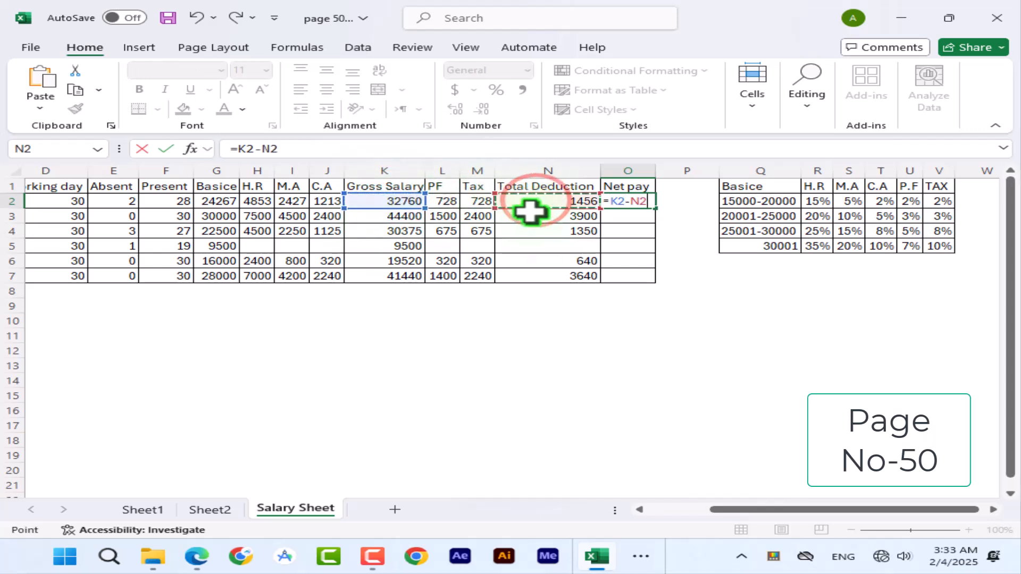
key("Return")
left_click(630, 199)
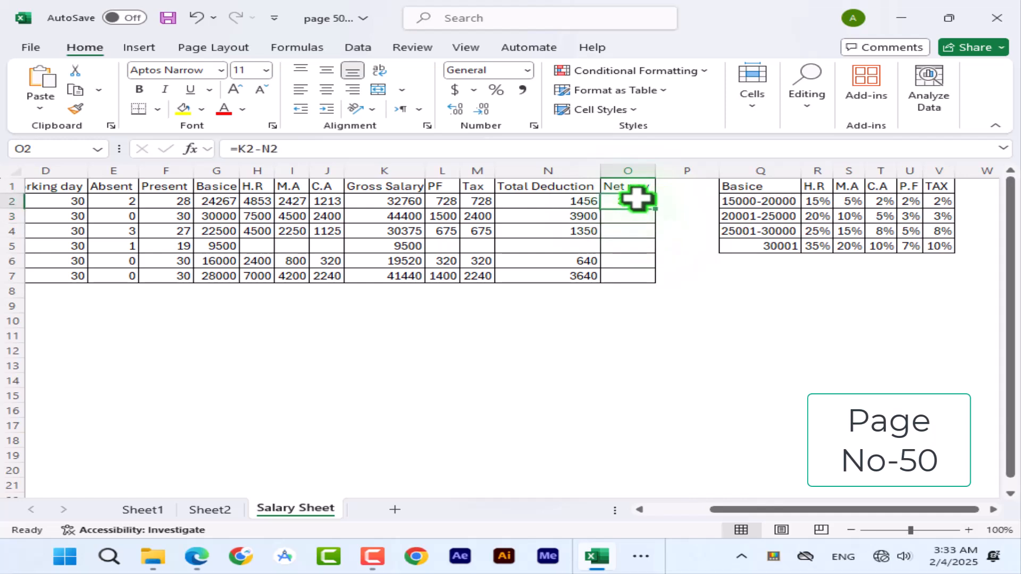
double_click(656, 210)
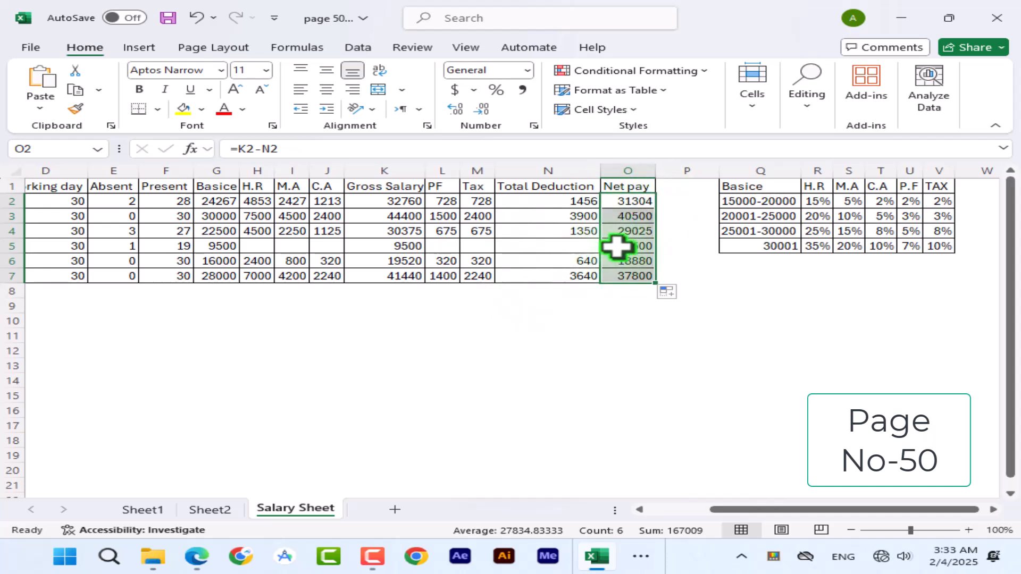
left_click_drag(761, 186, 934, 246)
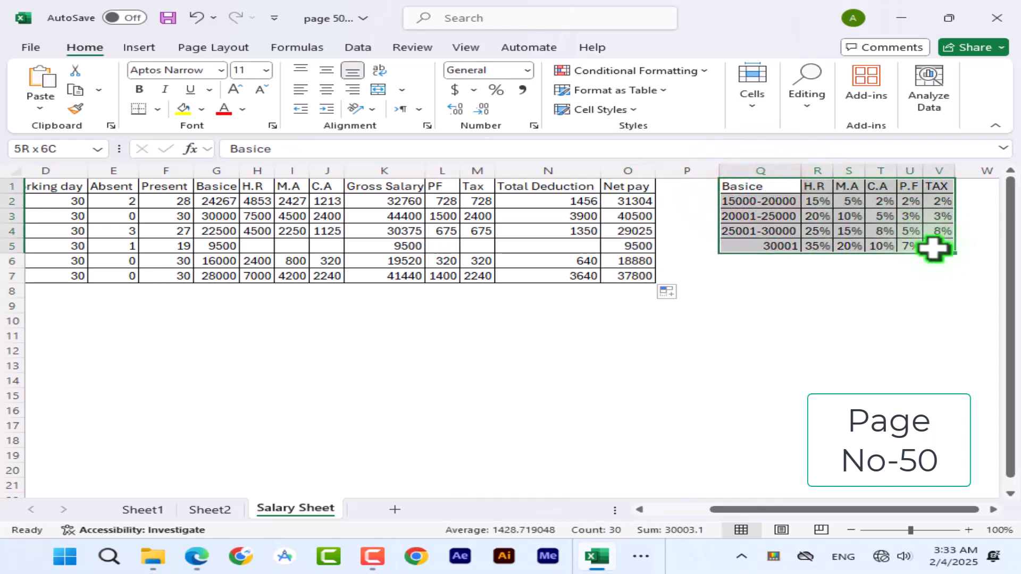